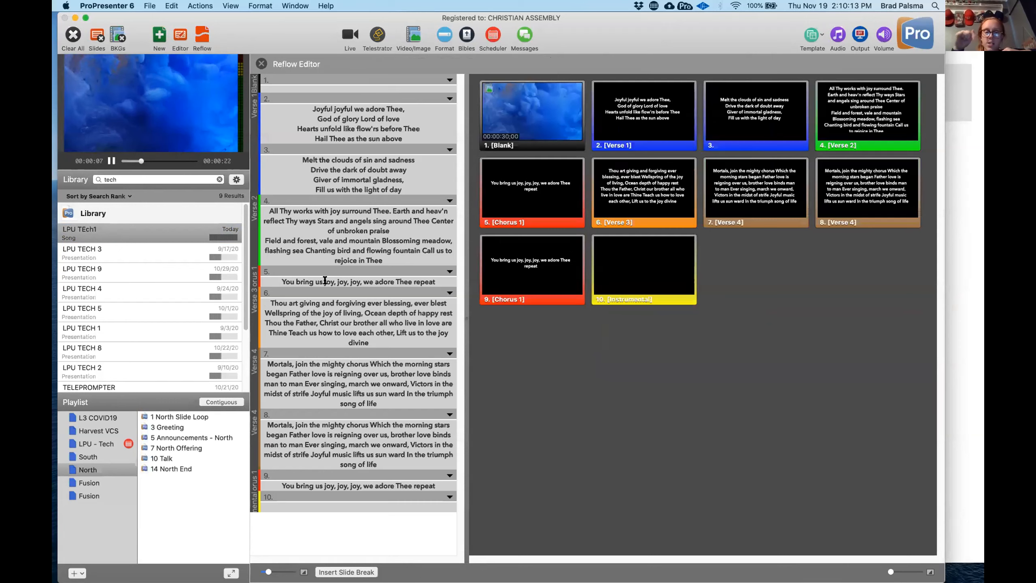
# - Assign the Verse 1 group label to the second slide, which begins "Joyful joyful we adore Thee"
pyautogui.click(449, 99)
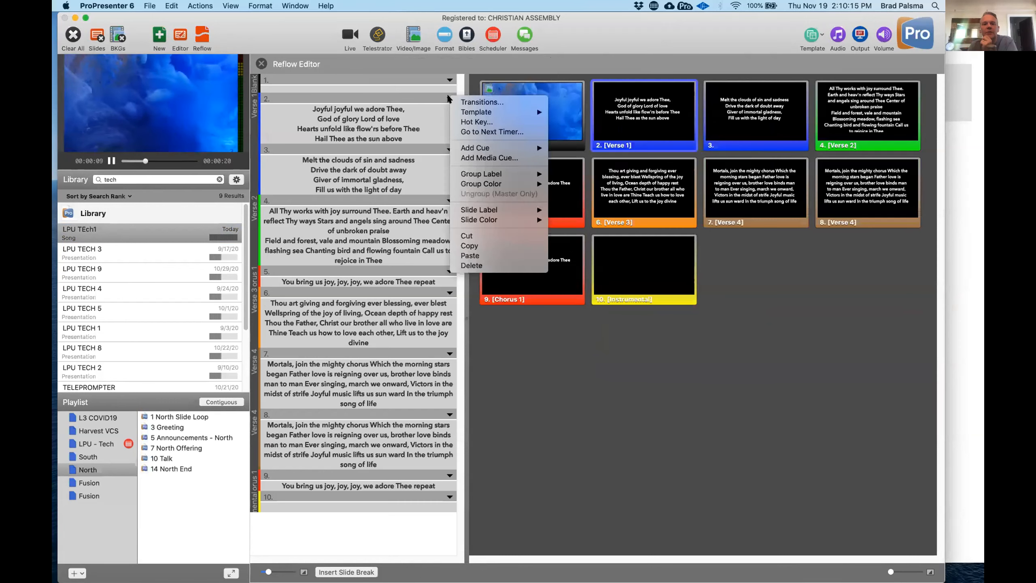
pyautogui.moveTo(464, 173)
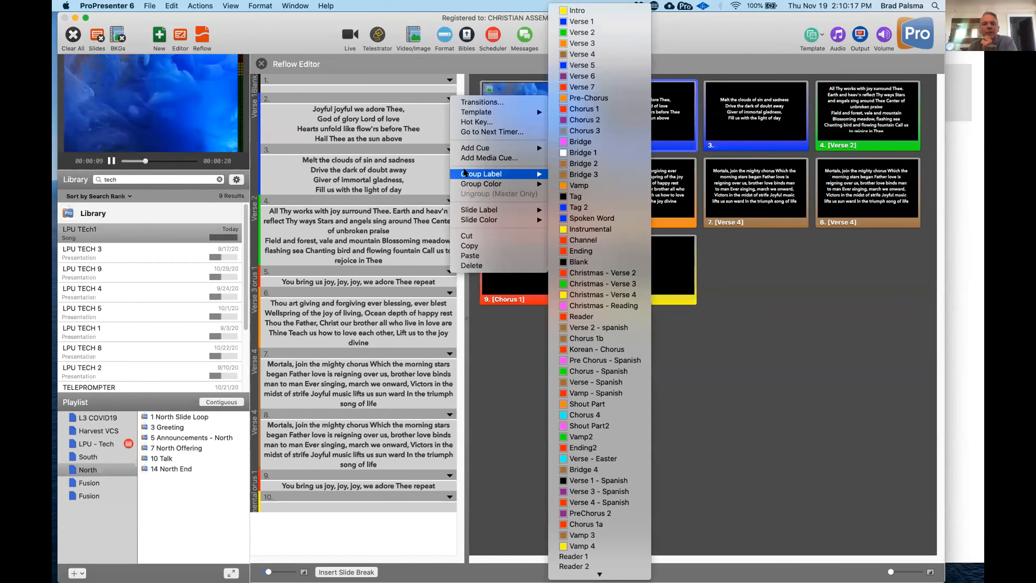
pyautogui.click(587, 22)
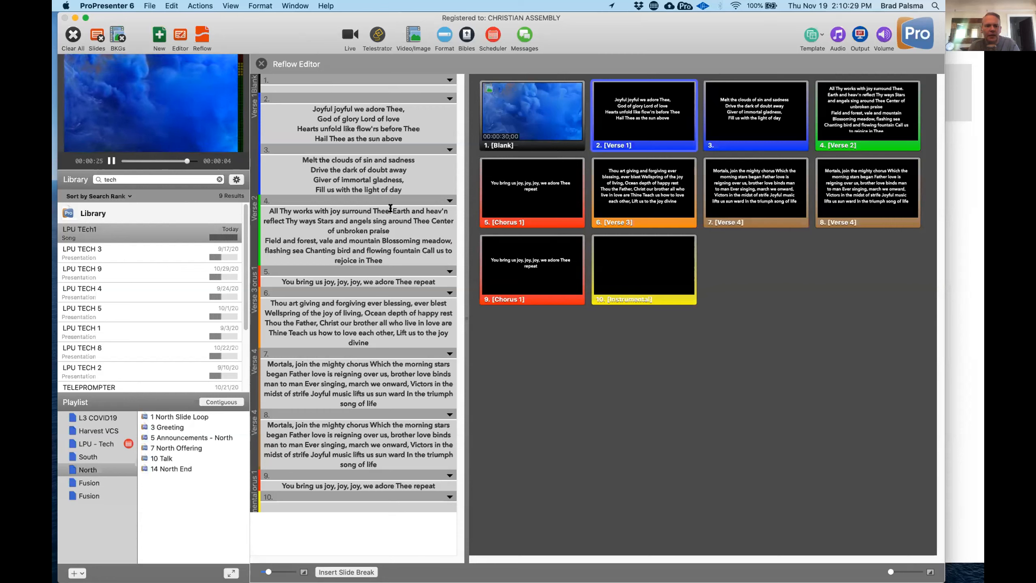
# - Break the Verse 2 lyrics before "Earth and heav'n", "Stars and angels" and "Center of unbroken praise", and split off a new slide from "Field and forest"
pyautogui.press('Return')
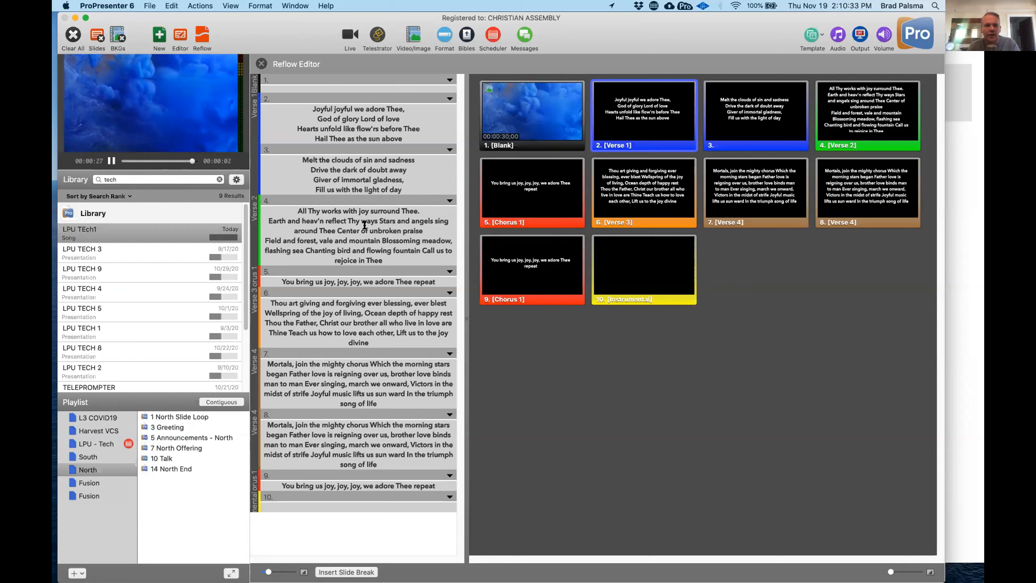
pyautogui.click(378, 220)
pyautogui.press('Return')
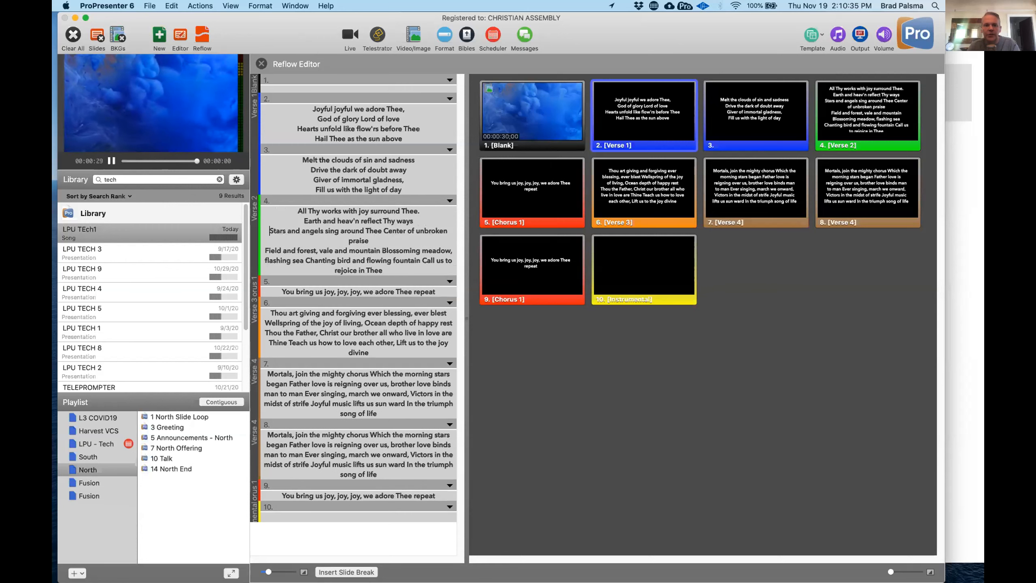
pyautogui.click(379, 230)
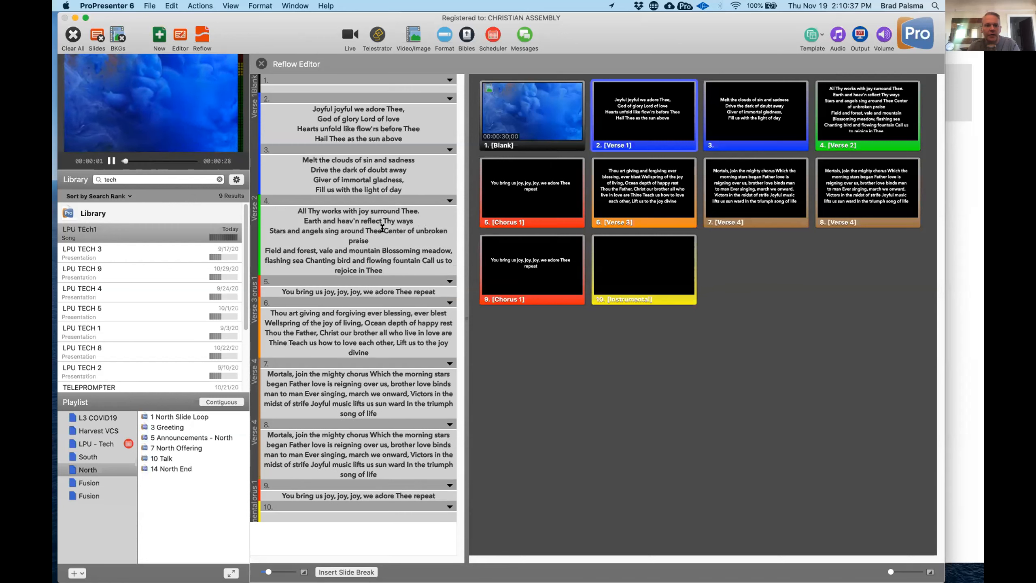
pyautogui.press('Return')
pyautogui.click(408, 240)
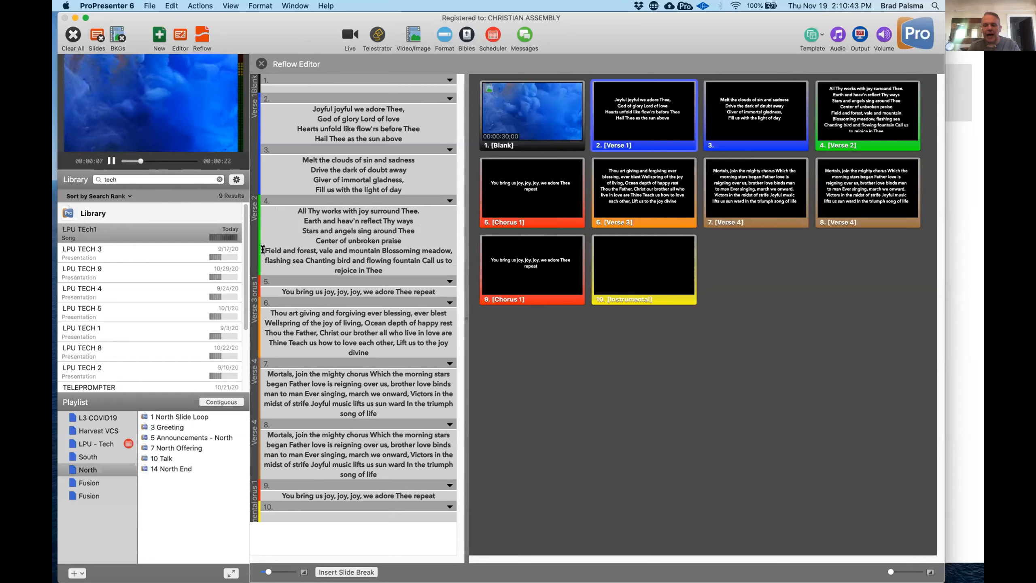
pyautogui.hotkey('alt', 'Return')
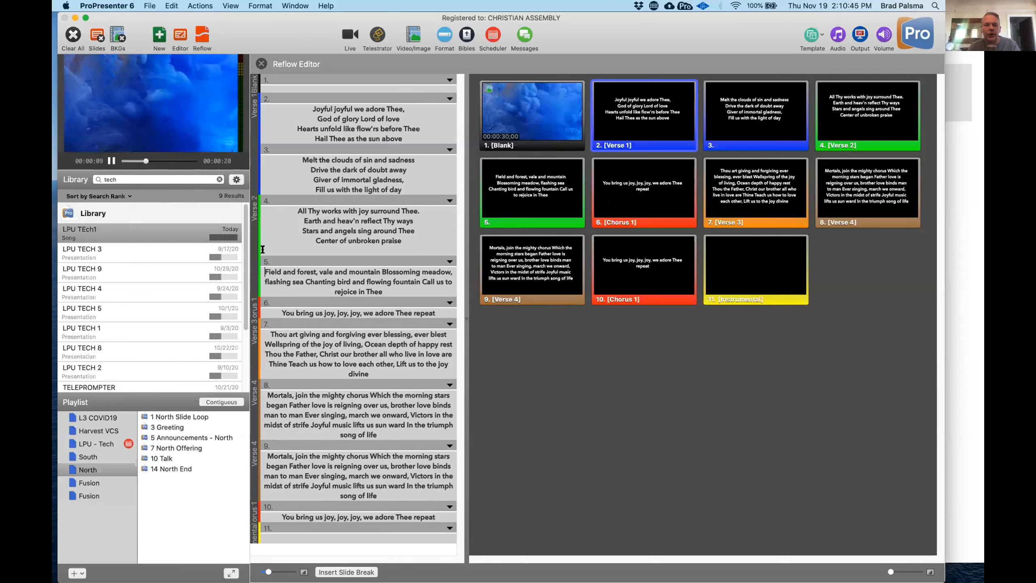
pyautogui.click(170, 5)
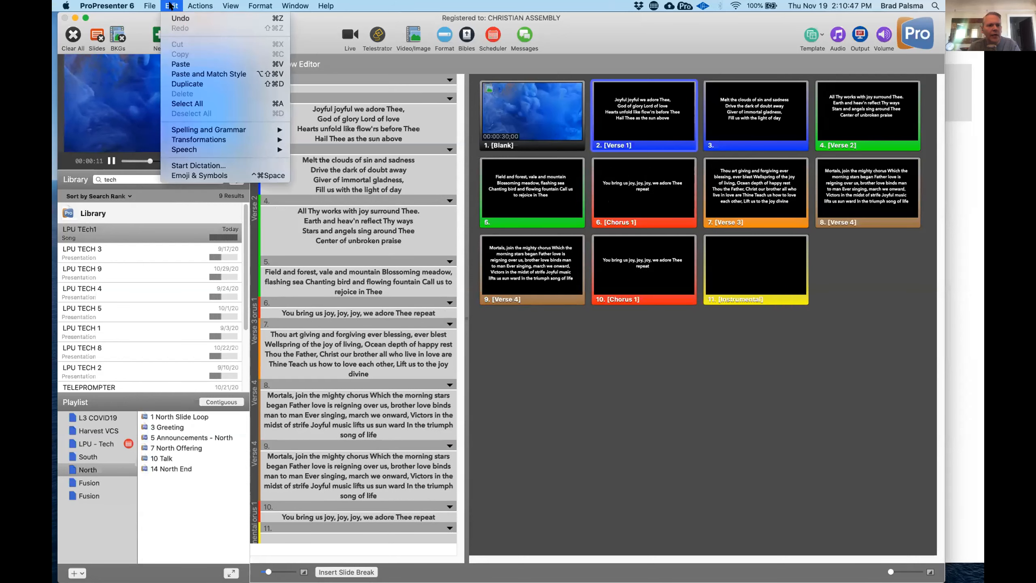
pyautogui.moveTo(191, 7)
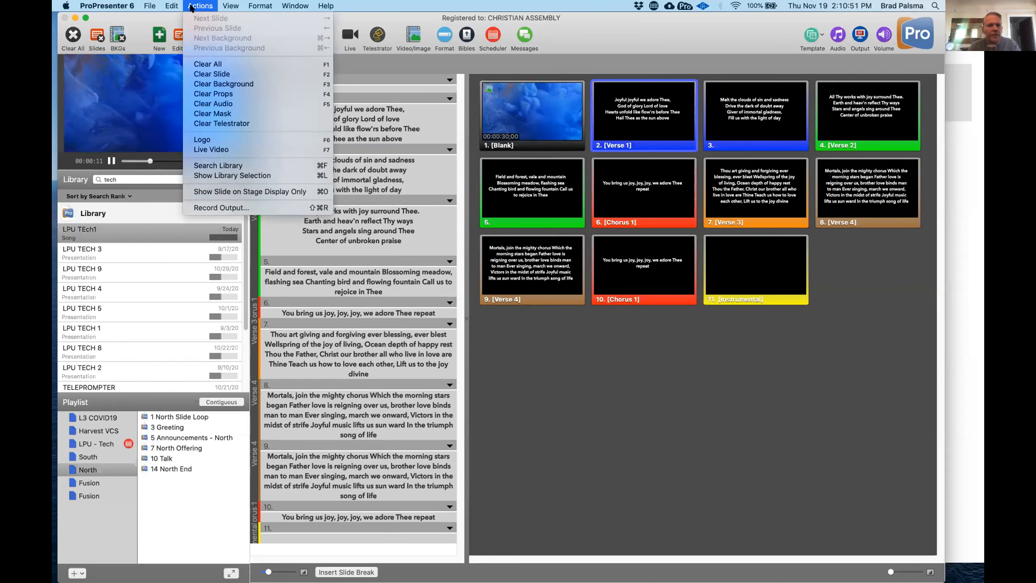
pyautogui.moveTo(229, 5)
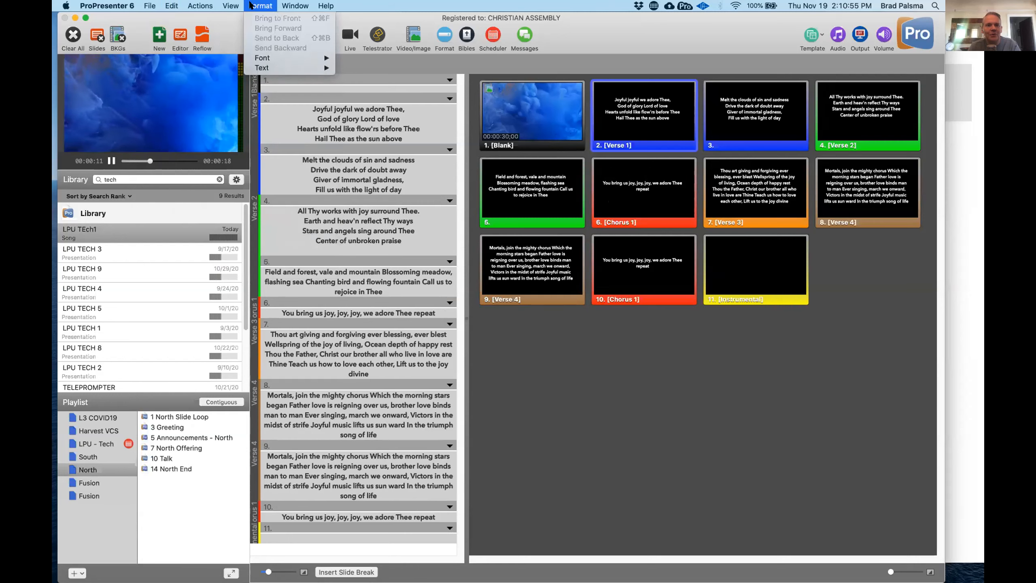
pyautogui.moveTo(289, 5)
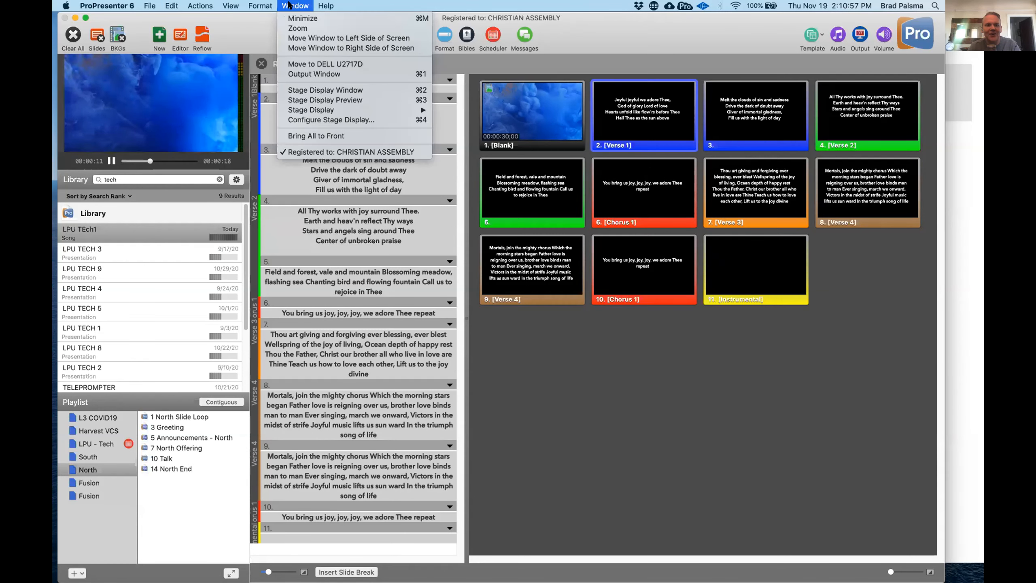
pyautogui.moveTo(150, 6)
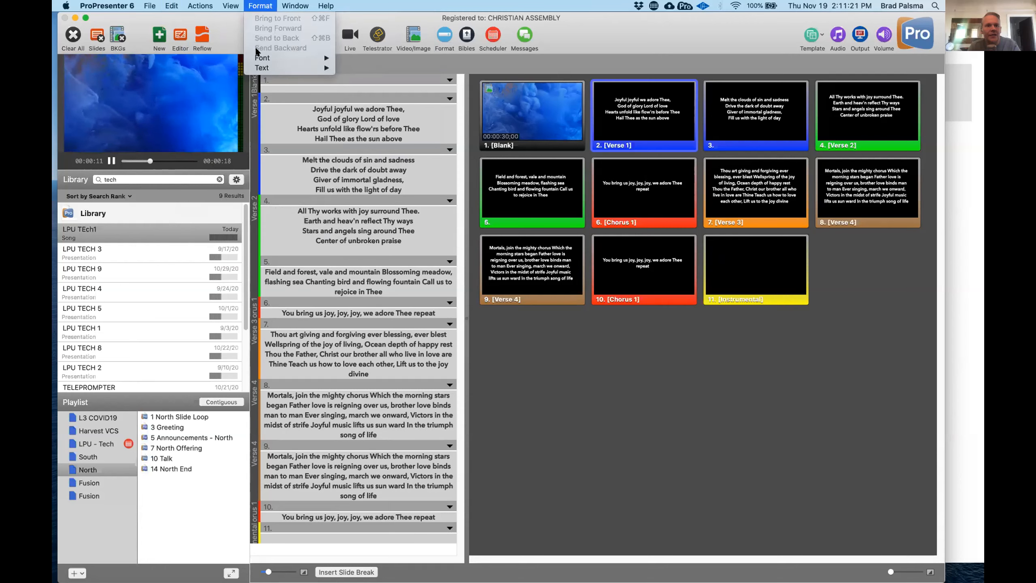
pyautogui.moveTo(257, 70)
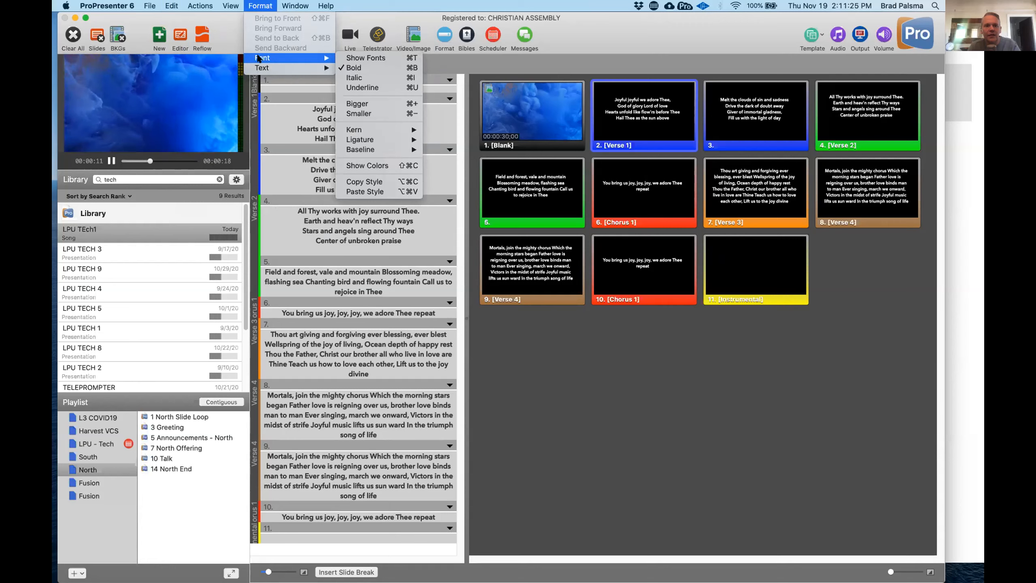
pyautogui.click(299, 5)
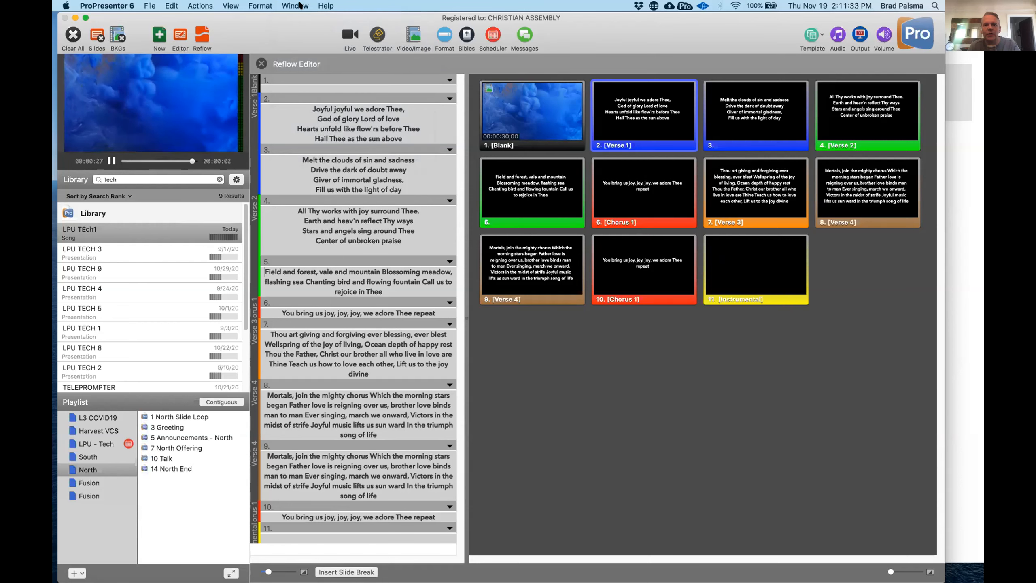
# - Remove the empty line after "Center of unbroken praise" on the first Verse 2 slide
pyautogui.click(342, 250)
pyautogui.press('BackSpace')
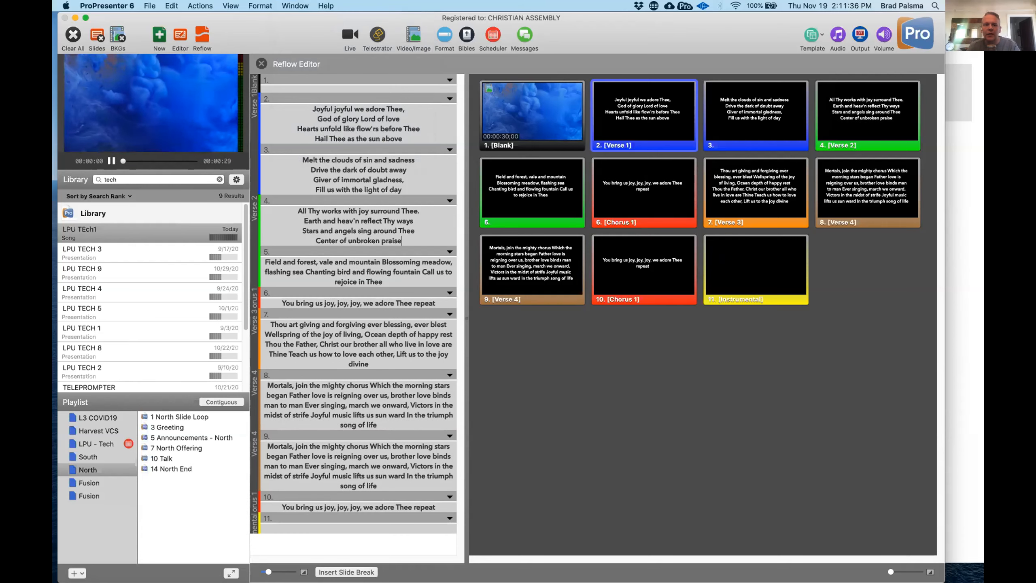
pyautogui.click(263, 258)
pyautogui.press('Return')
pyautogui.press('Return')
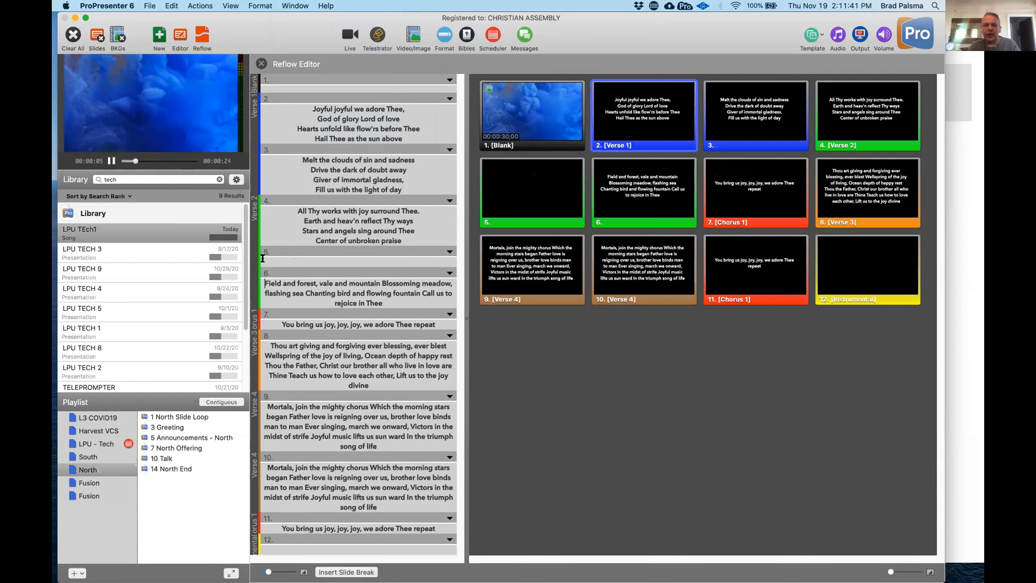
pyautogui.press('BackSpace')
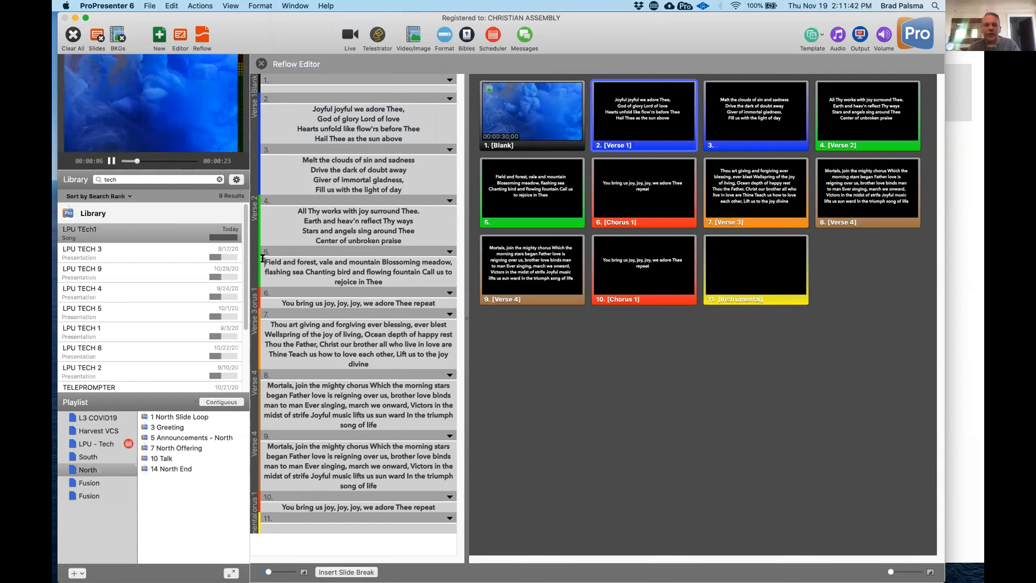
# - Insert a line break before "Blossoming meadow" on the second Verse 2 slide
pyautogui.click(379, 261)
pyautogui.press('Return')
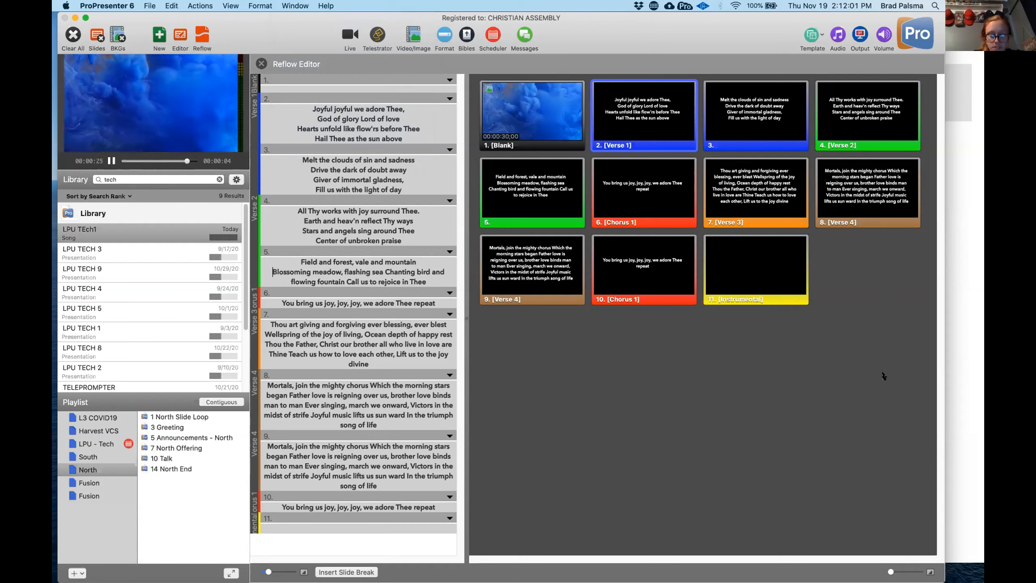
# - Switch to Preview to consult the ProPresenter 6 shortcut list in Keyboard Shortcuts.pdf, and return to ProPresenter
pyautogui.hotkey('ctrl', 'Up')
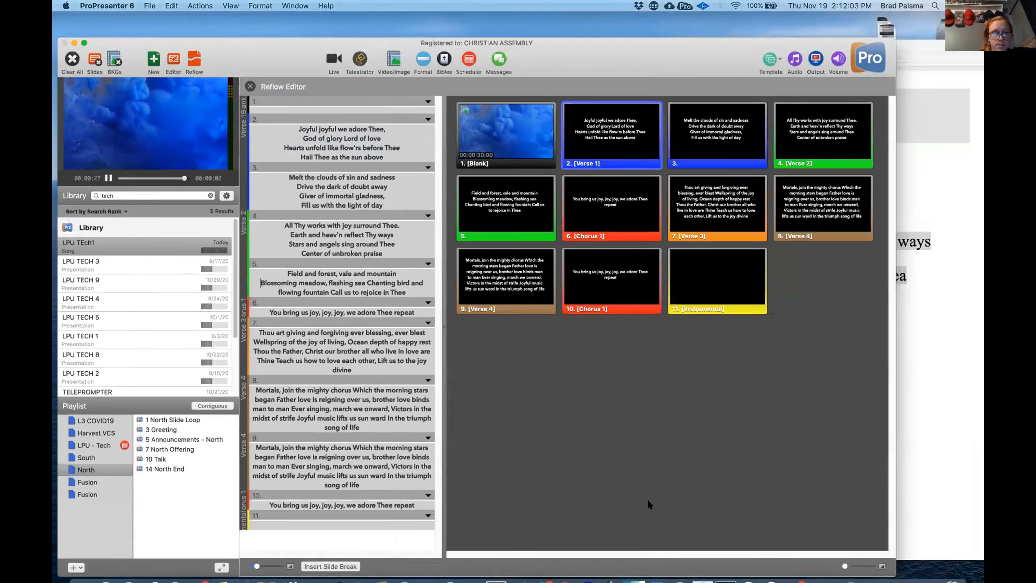
pyautogui.hotkey('ctrl', 'Up')
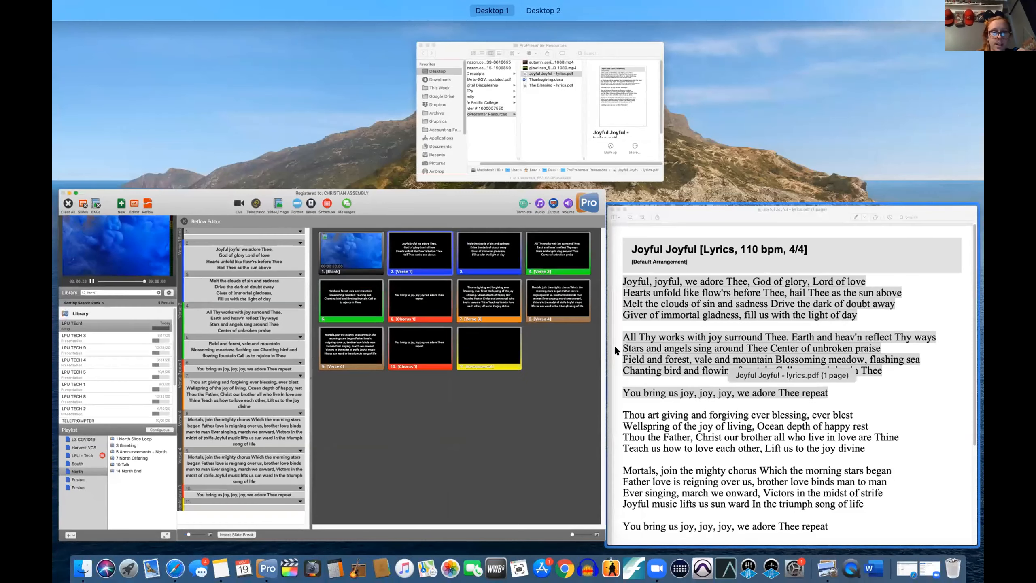
pyautogui.click(174, 571)
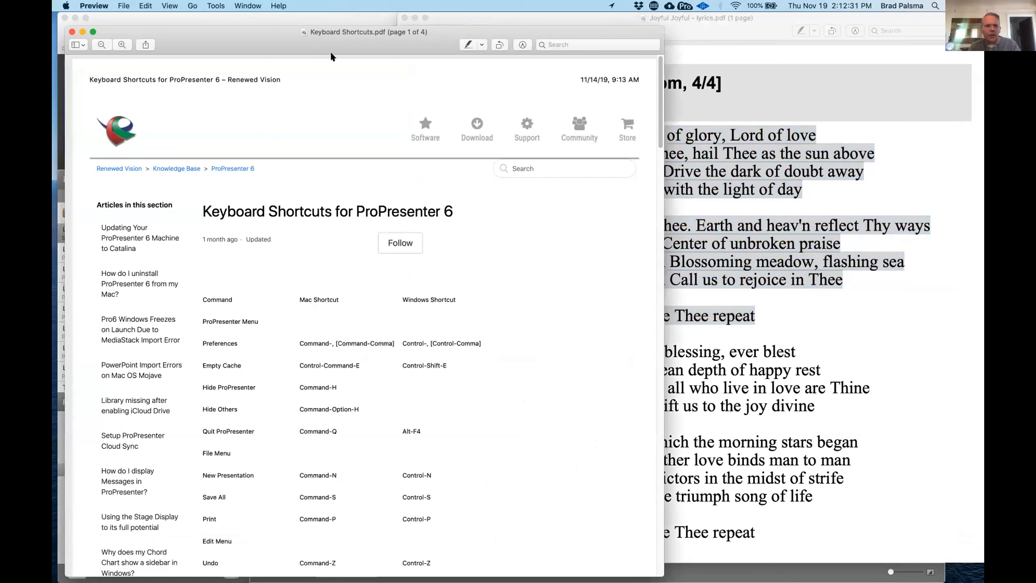
pyautogui.moveTo(337, 36); pyautogui.dragTo(500, 0)
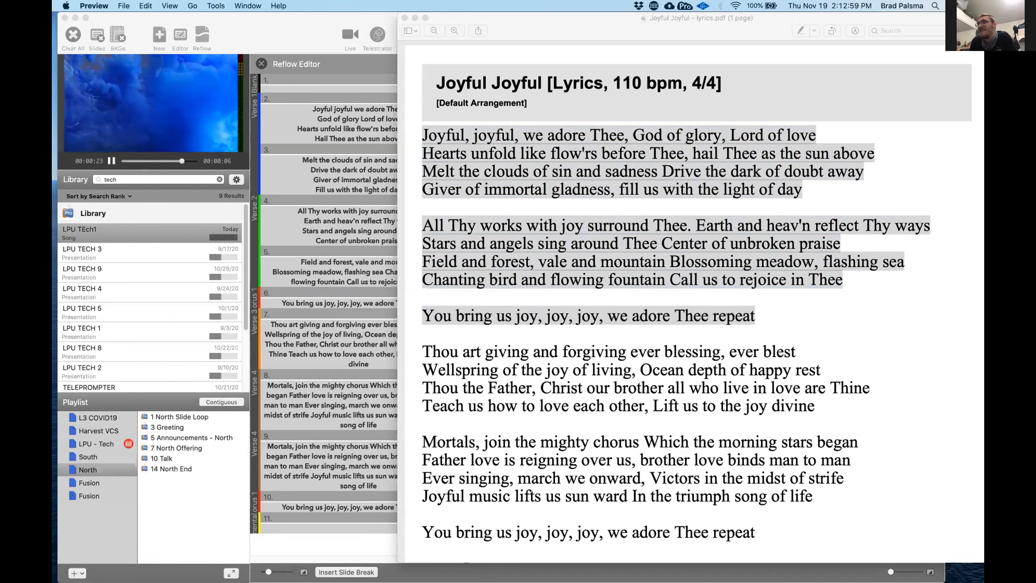
pyautogui.click(304, 33)
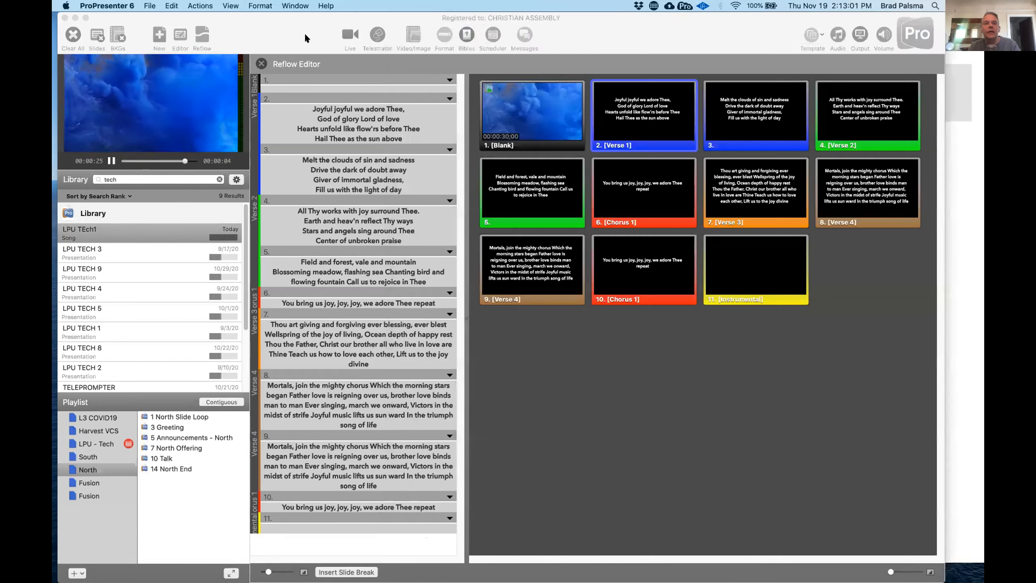
# - Close the Reflow Editor and toggle the format bar off and on above the slides
pyautogui.click(261, 64)
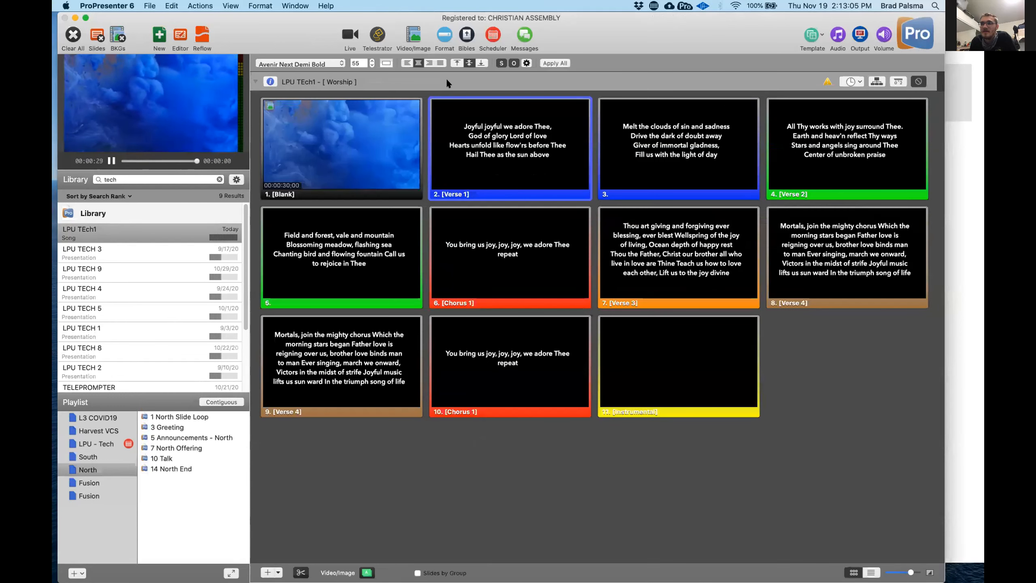
pyautogui.click(441, 38)
pyautogui.click(441, 37)
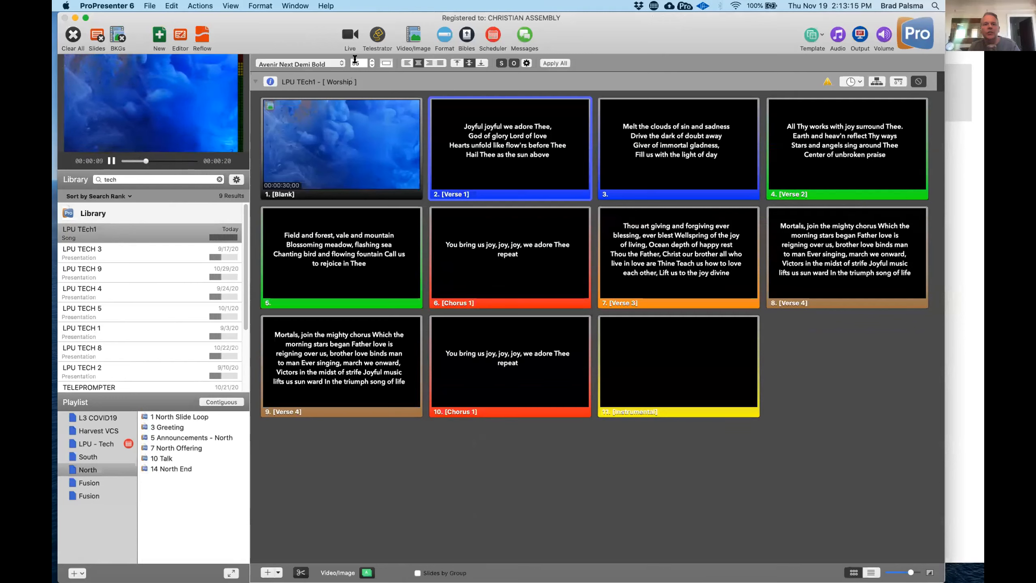
# - Increase the font size of the presentation's slide text to 75
pyautogui.click(372, 60)
pyautogui.click(372, 61)
pyautogui.click(371, 61)
pyautogui.click(371, 61)
pyautogui.click(371, 61)
pyautogui.click(371, 61)
pyautogui.click(371, 61)
pyautogui.click(372, 61)
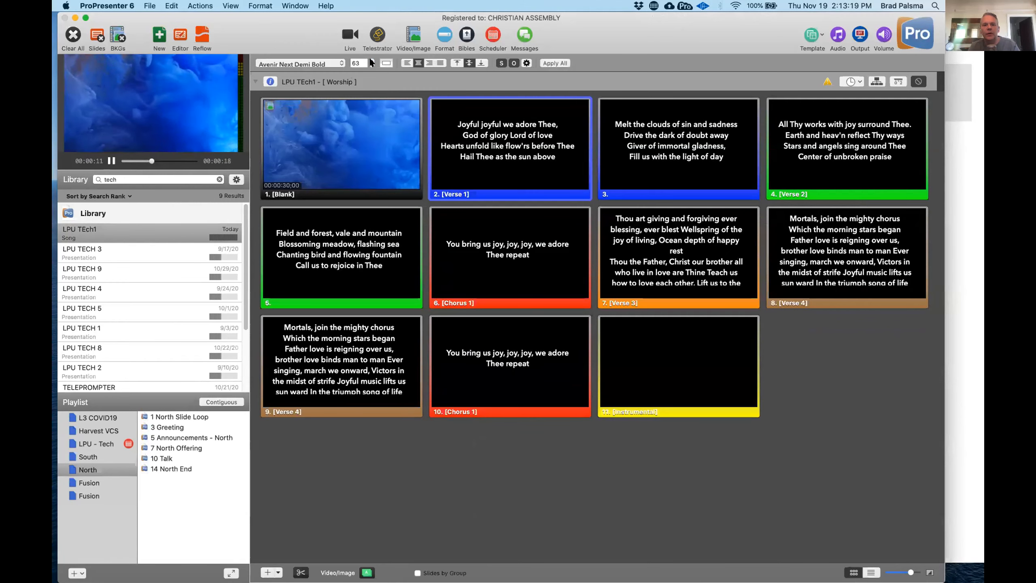
pyautogui.click(372, 61)
pyautogui.click(372, 61)
pyautogui.click(372, 60)
pyautogui.click(372, 60)
pyautogui.click(371, 61)
pyautogui.click(372, 60)
pyautogui.click(371, 61)
pyautogui.click(372, 61)
pyautogui.click(372, 61)
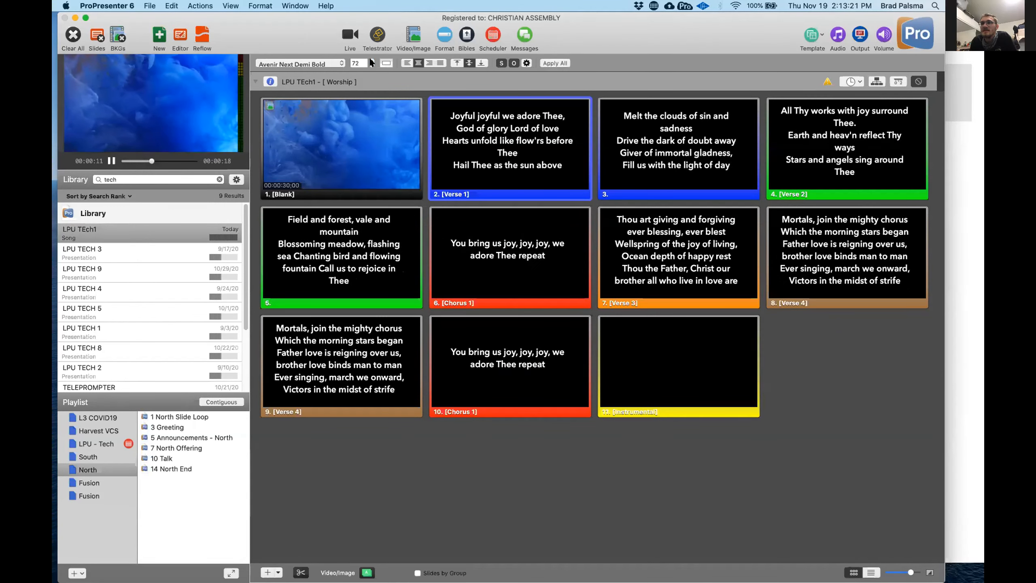
pyautogui.click(372, 61)
pyautogui.click(371, 61)
# - Set the font size of the presentation's slide text to 55
pyautogui.doubleClick(358, 62)
pyautogui.write('55')
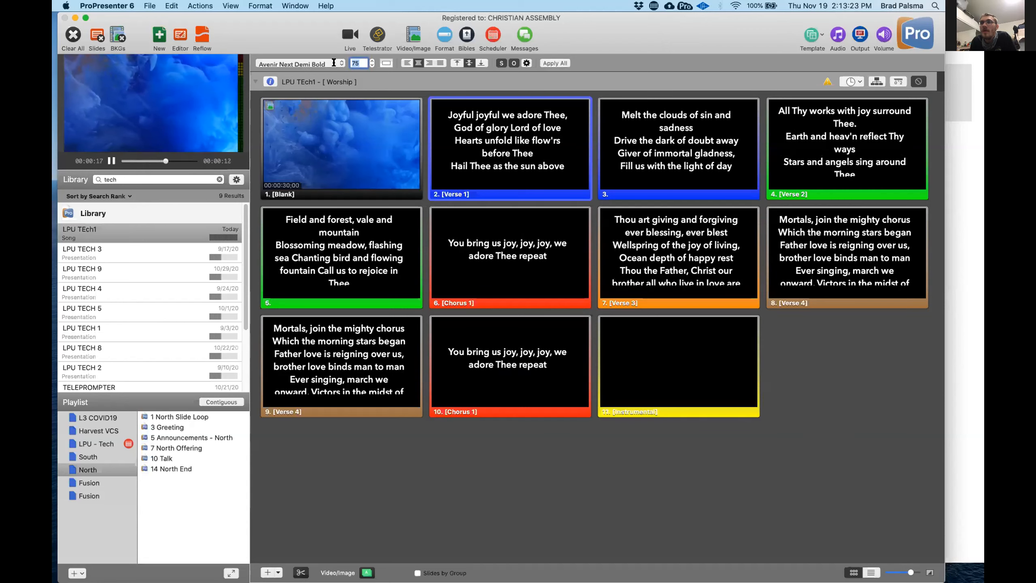
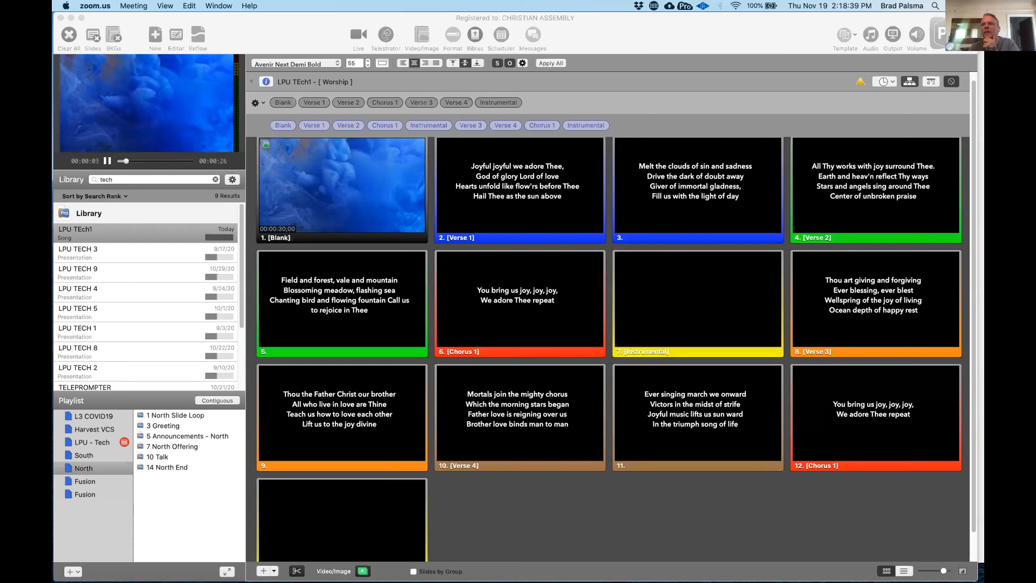
pyautogui.press('super+Tab')
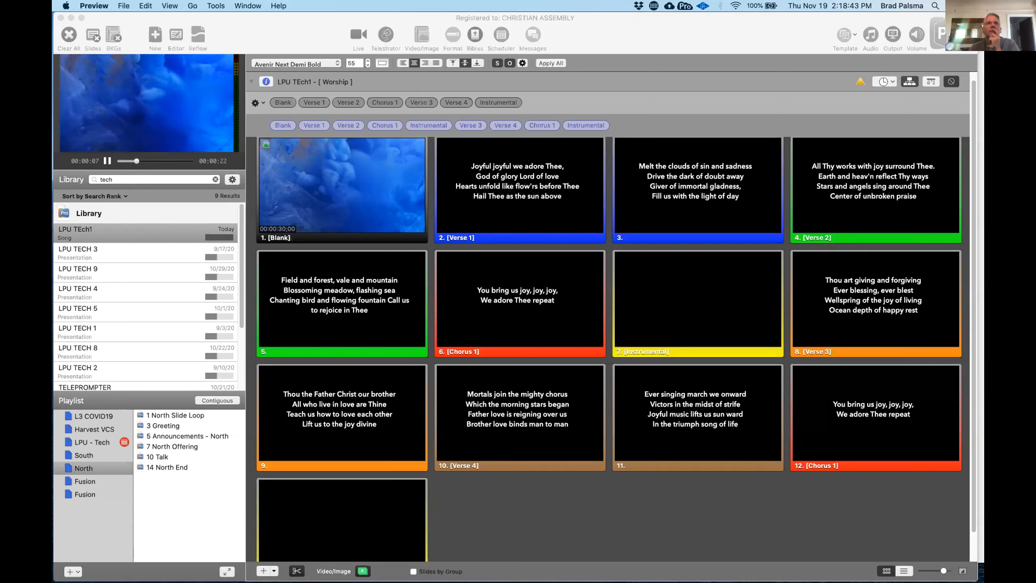
pyautogui.press('super+Tab')
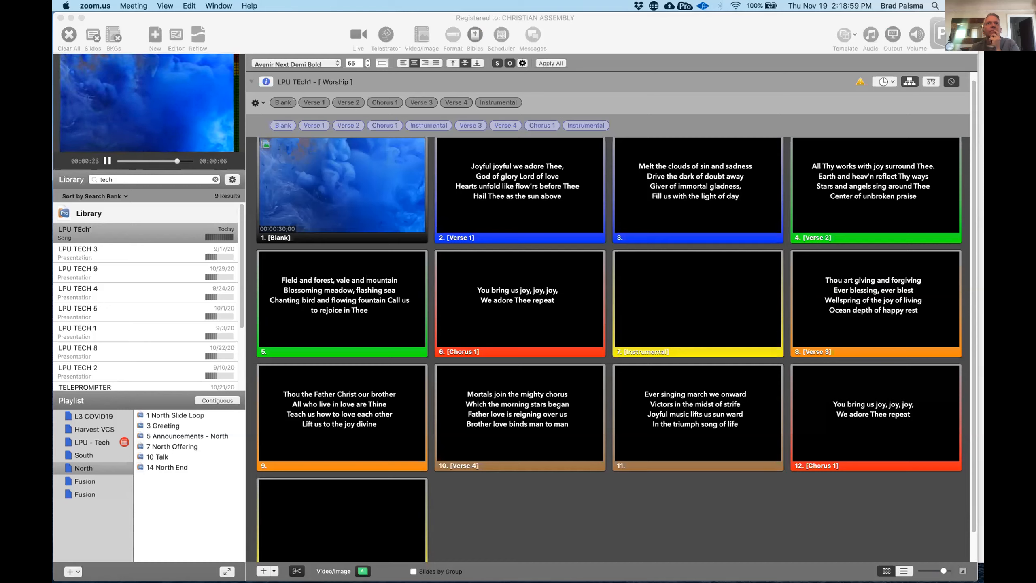
pyautogui.press('super+Tab')
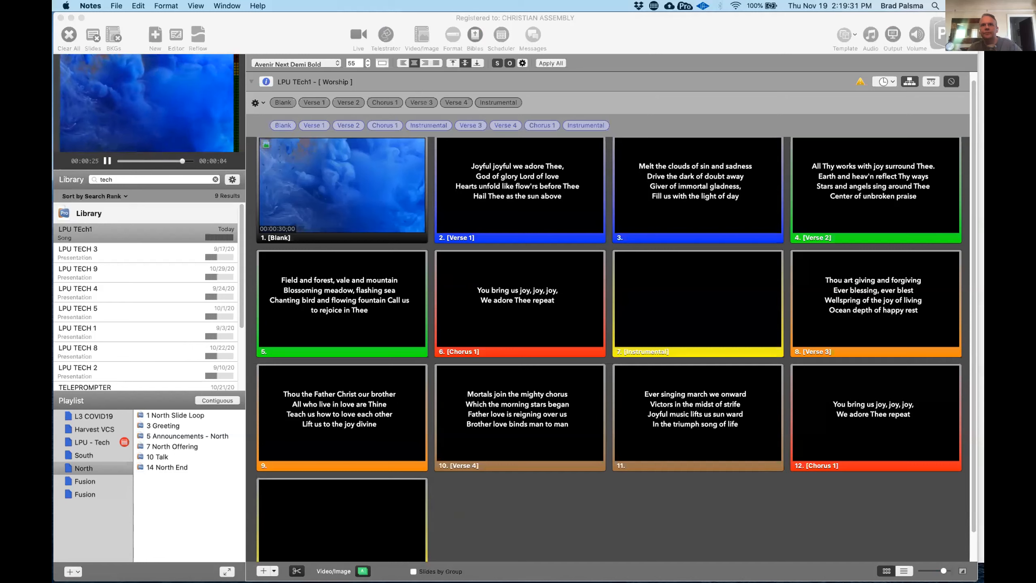
pyautogui.press('super+Tab')
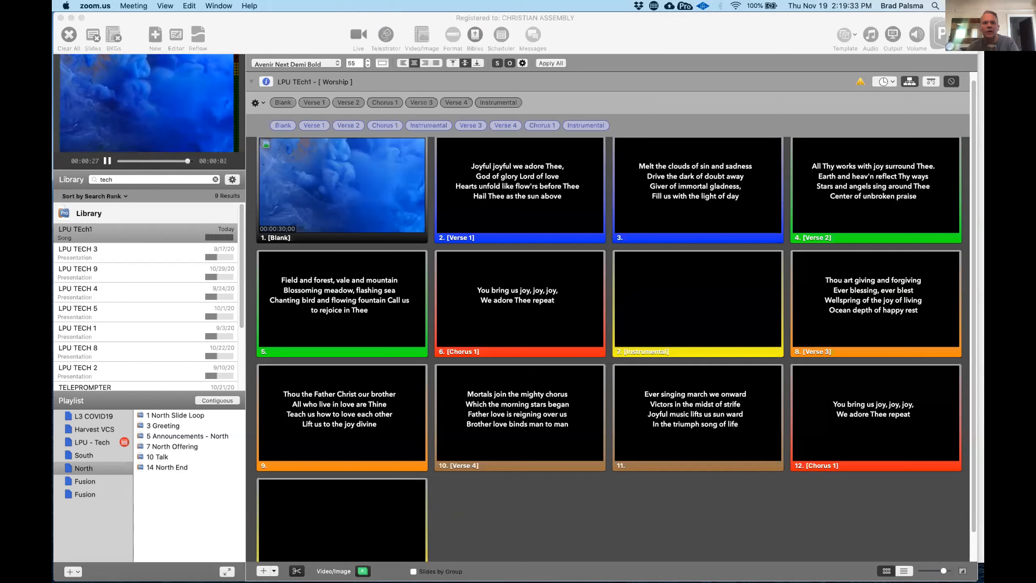
# - Create a new 1280 x 720 song presentation named "LPU Tech2" in ProPresenter
pyautogui.click(300, 29)
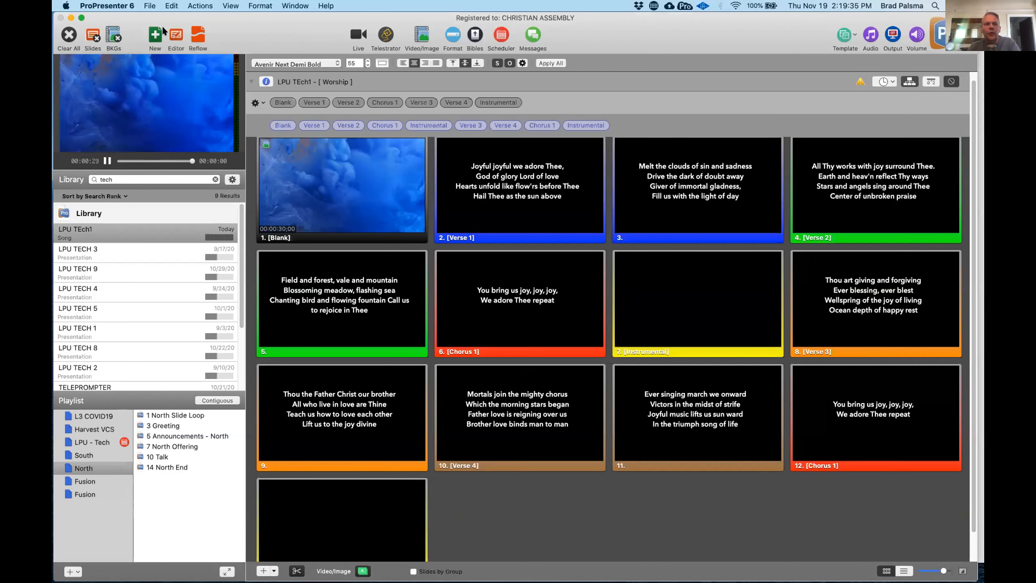
pyautogui.click(155, 34)
pyautogui.press('BackSpace')
pyautogui.press('BackSpace')
pyautogui.press('BackSpace')
pyautogui.press('BackSpace')
pyautogui.press('BackSpace')
pyautogui.press('BackSpace')
pyautogui.press('BackSpace')
pyautogui.press('BackSpace')
pyautogui.write('LPU Tec')
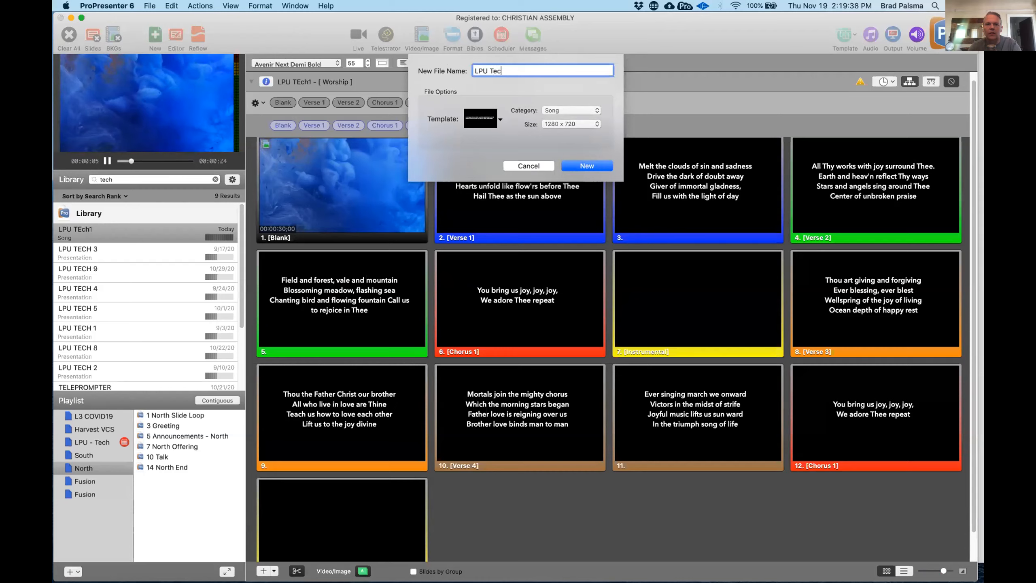
pyautogui.write('h2')
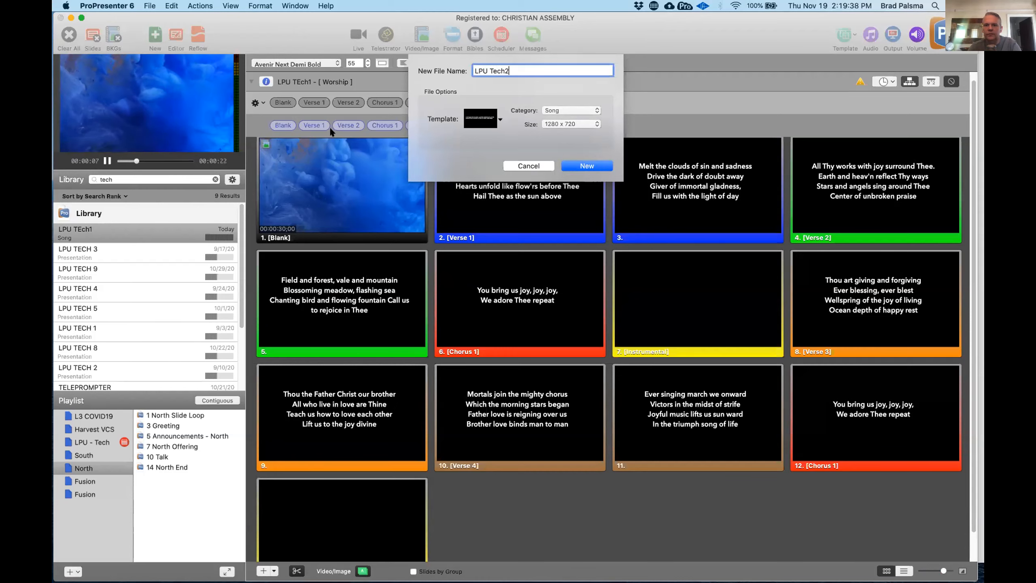
pyautogui.click(592, 165)
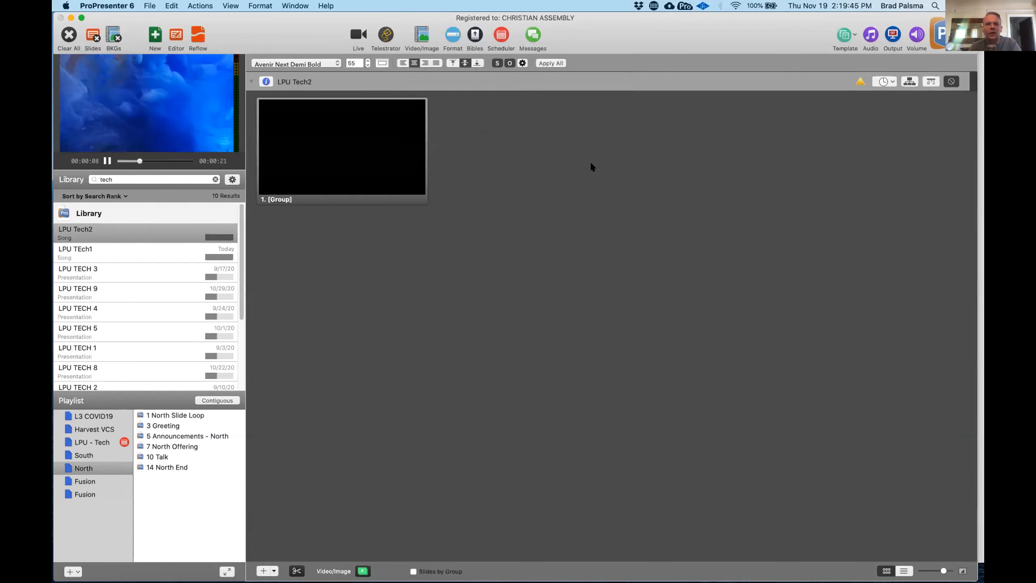
# - Switch to Preview and close the Joyful Joyful - lyrics.pdf document
pyautogui.hotkey('ctrl', 'Right')
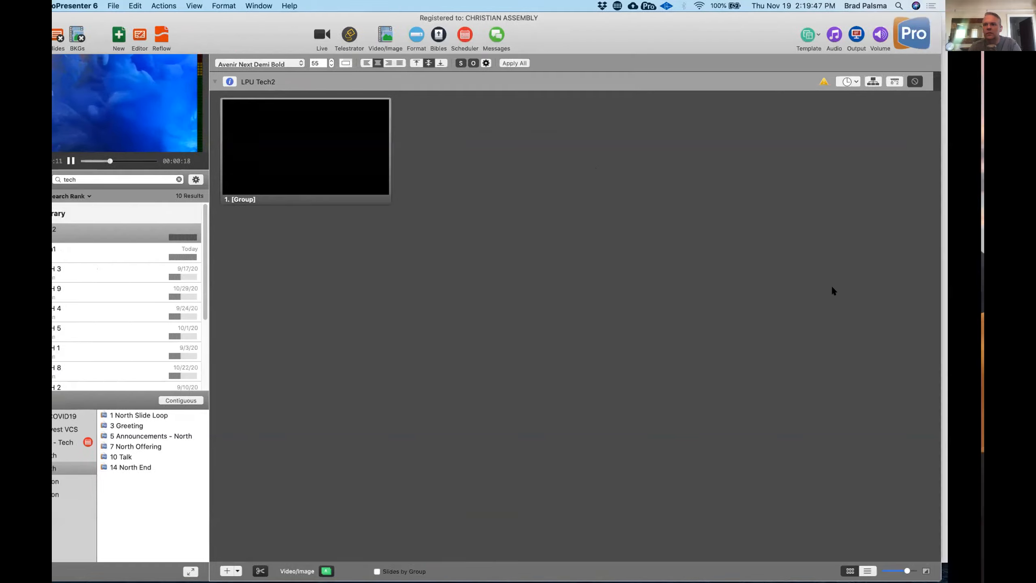
pyautogui.hotkey('ctrl', 'Left')
pyautogui.hotkey('ctrl', 'Up')
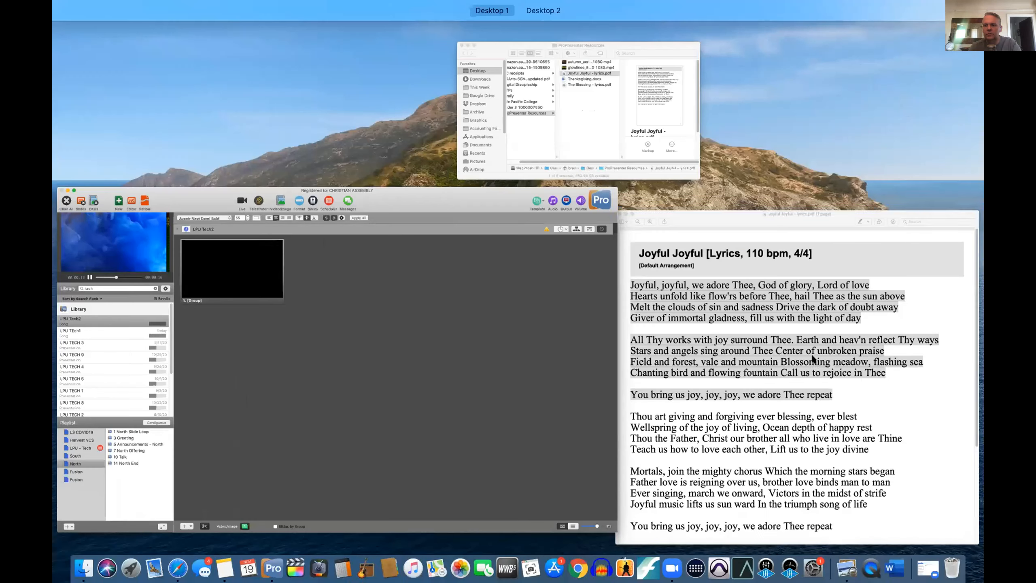
pyautogui.click(814, 366)
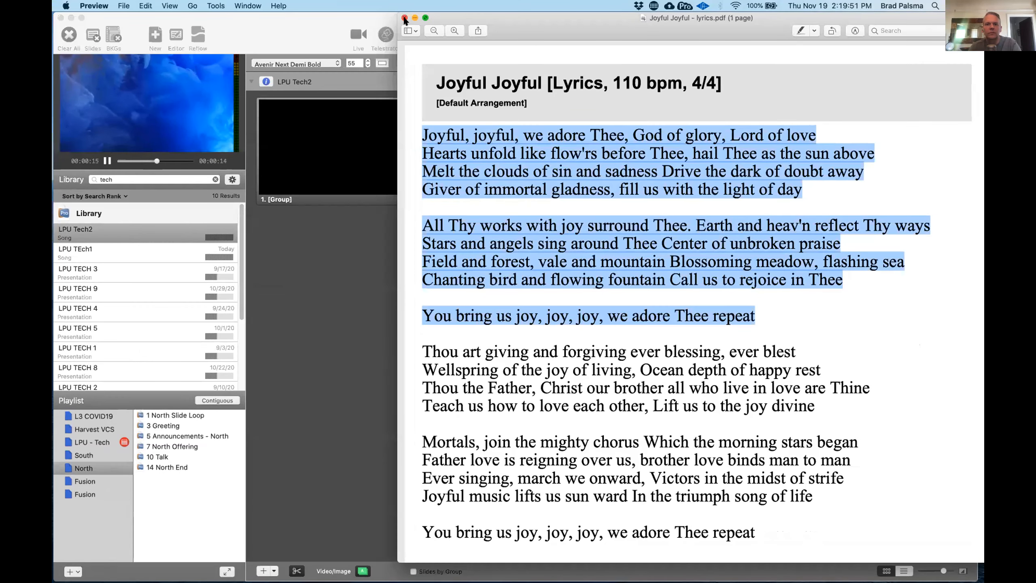
pyautogui.click(404, 17)
# - Open The Blessing - lyrics.pdf from the ProPresenter Resources folder, copy all its lyrics from Verse through the Bridge, and quit Preview
pyautogui.hotkey('ctrl', 'Up')
pyautogui.click(294, 119)
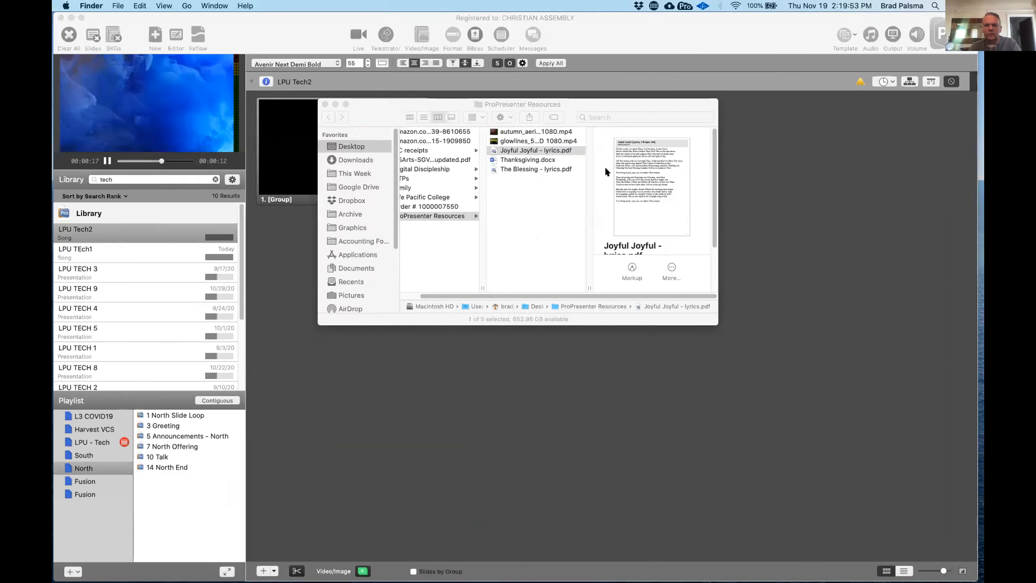
pyautogui.click(537, 168)
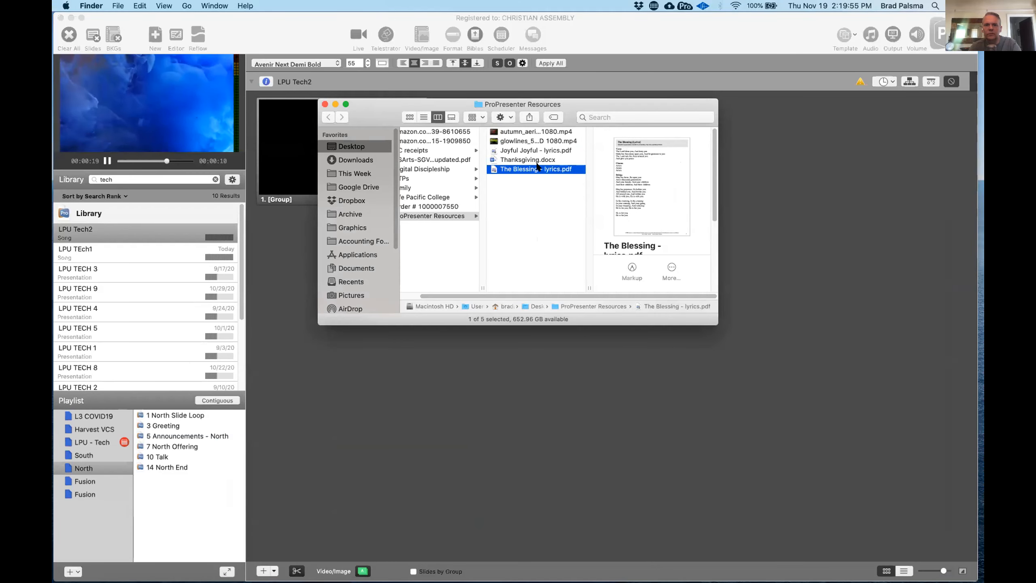
pyautogui.doubleClick(536, 167)
pyautogui.moveTo(101, 137); pyautogui.dragTo(200, 399)
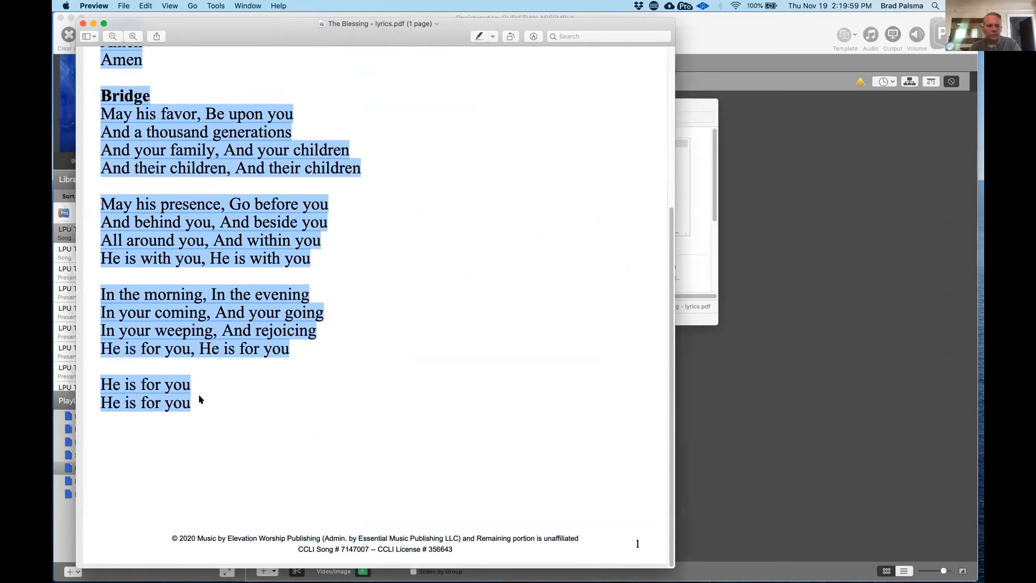
pyautogui.press('super+c')
pyautogui.press('super+q')
# - Return to ProPresenter and paste the copied lyrics into the first slide of LPU Tech2 in the Reflow Editor
pyautogui.click(312, 30)
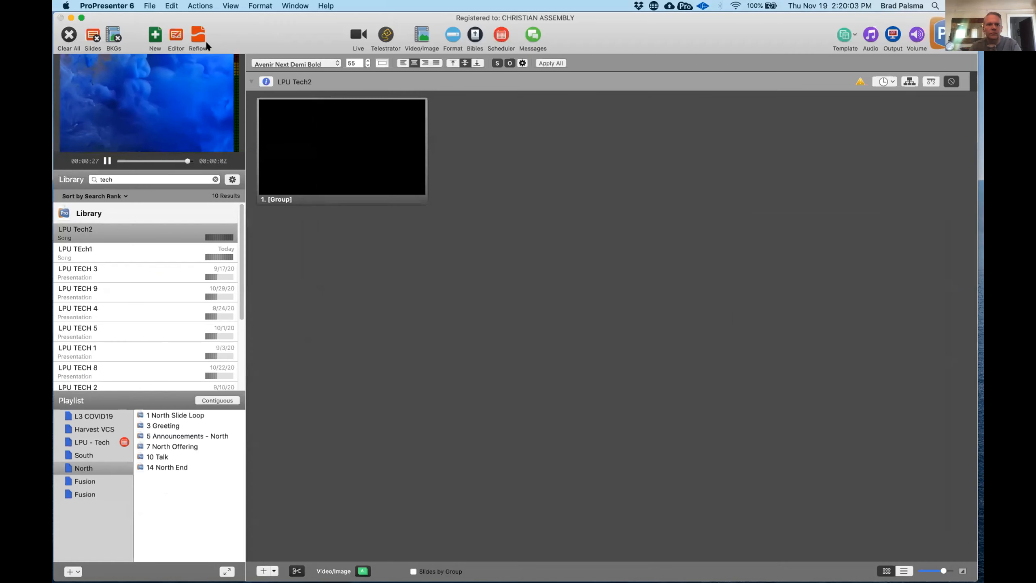
pyautogui.click(203, 31)
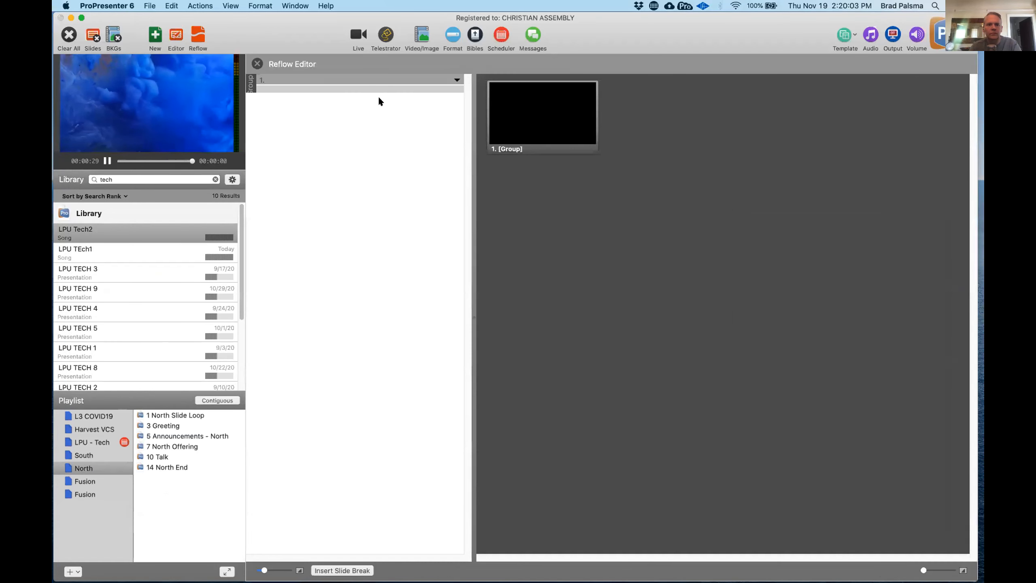
pyautogui.press('super+v')
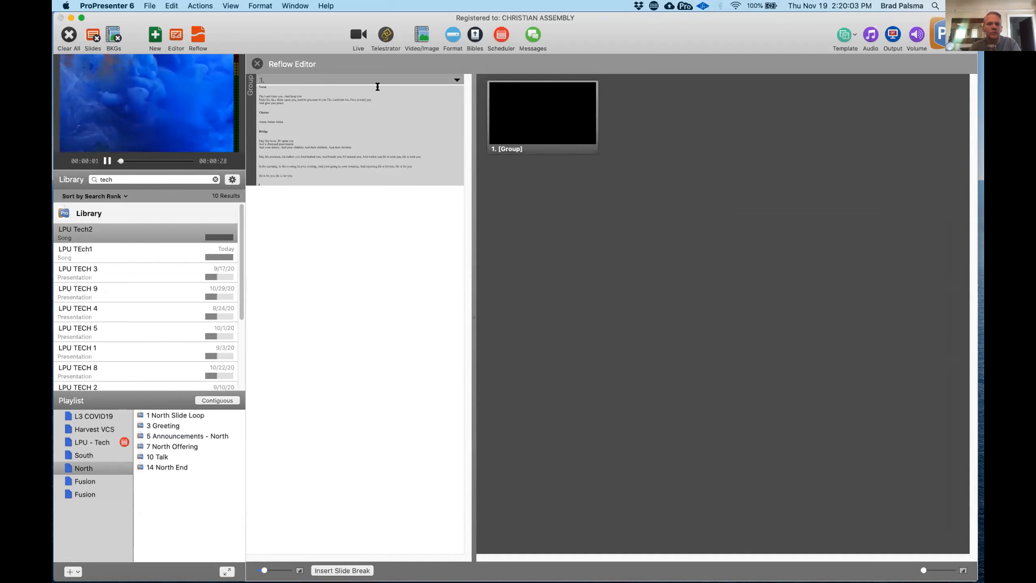
# - Clear the pasted bold styling and paragraph spacing from all the lyric text in the slide editor, and close the editor
pyautogui.click(176, 36)
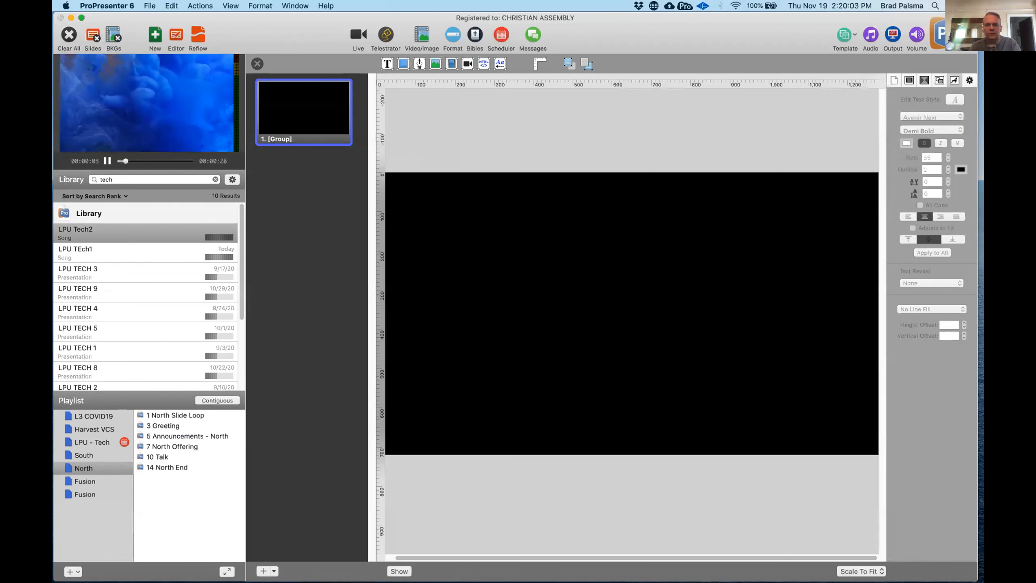
pyautogui.doubleClick(489, 312)
pyautogui.press('super+a')
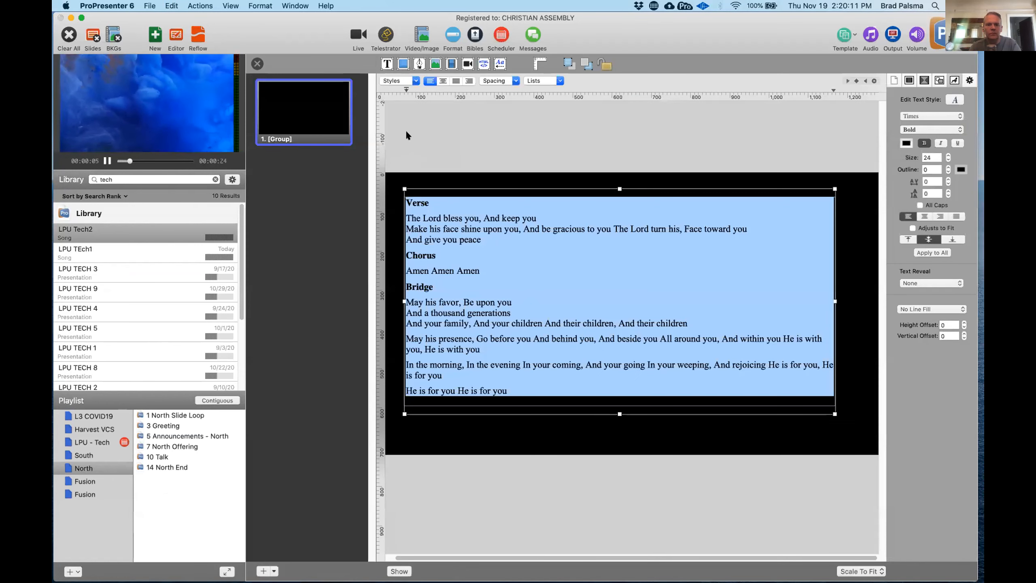
pyautogui.click(415, 81)
pyautogui.click(408, 92)
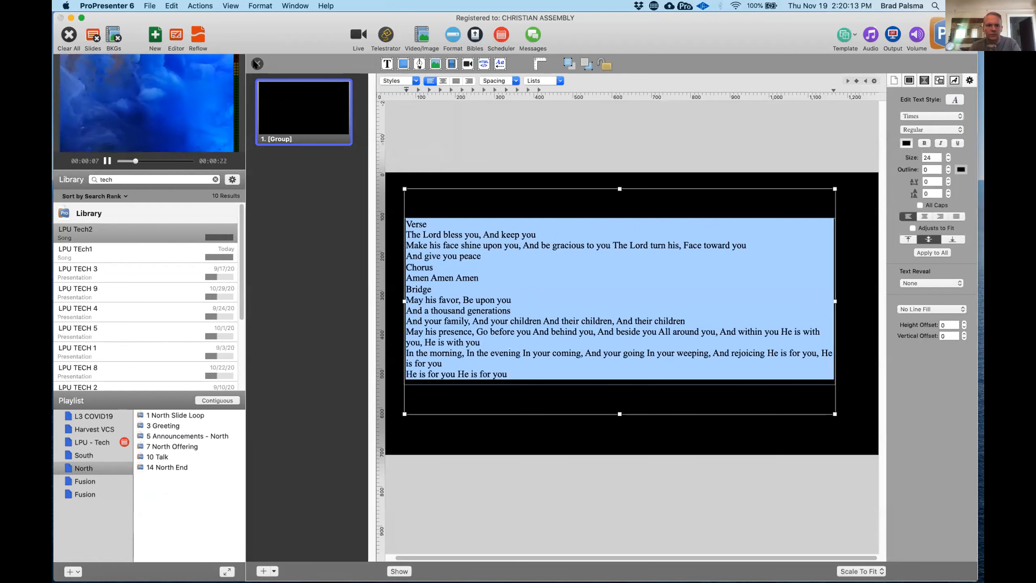
pyautogui.click(256, 63)
# - Apply the format bar's centred Avenir Next Demi Bold, size 55 formatting to all slide text in LPU Tech2
pyautogui.click(198, 39)
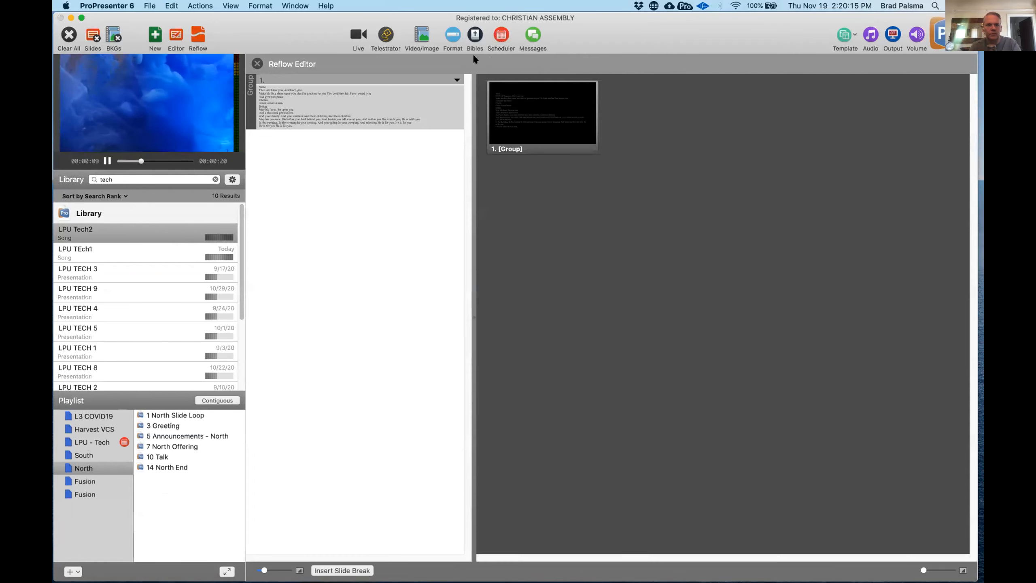
pyautogui.click(257, 64)
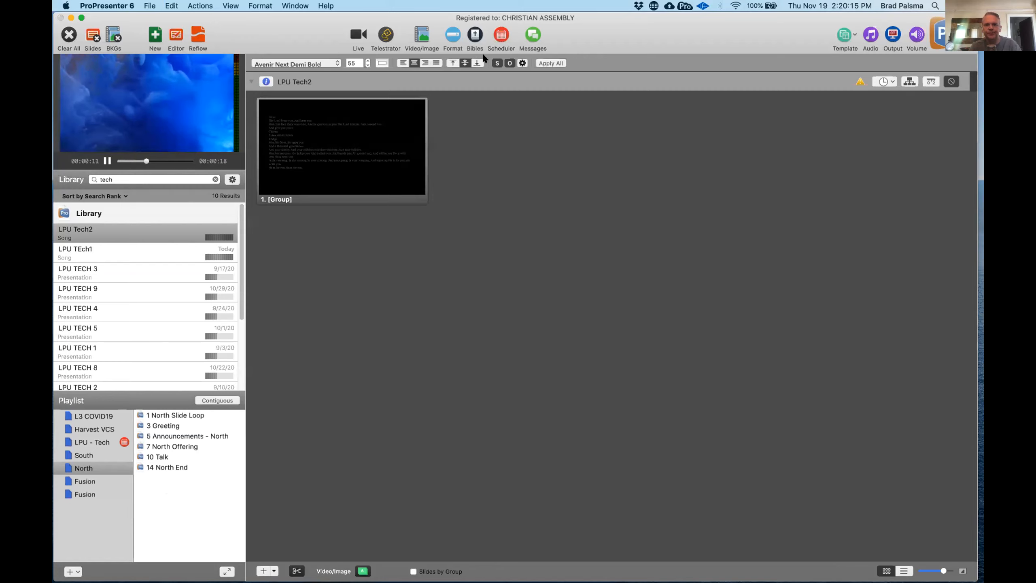
pyautogui.click(546, 62)
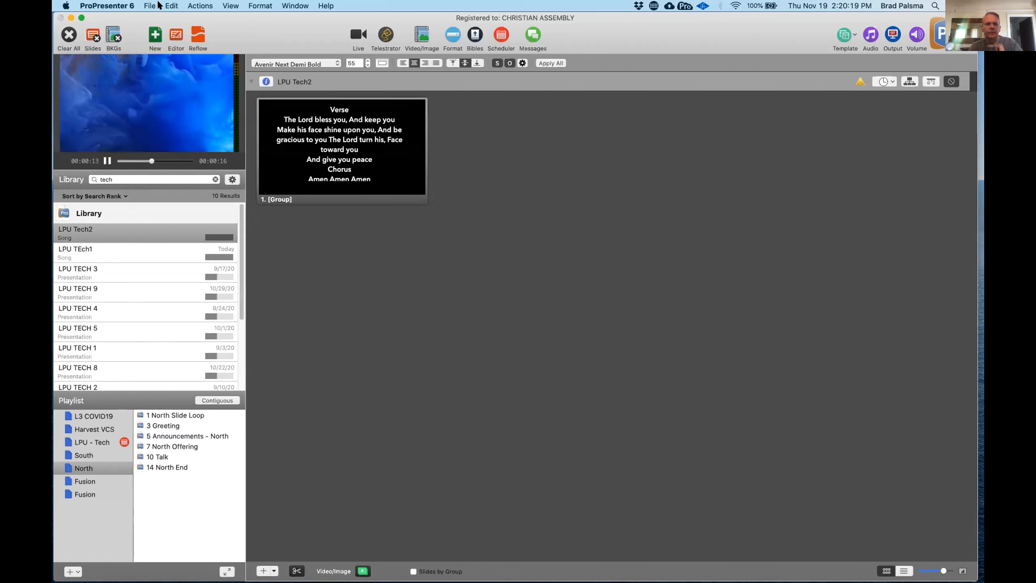
# - Split the lyrics into separate slides before "Chorus" and before "Bridge" in the Reflow Editor, and remove the trailing blank line
pyautogui.click(198, 36)
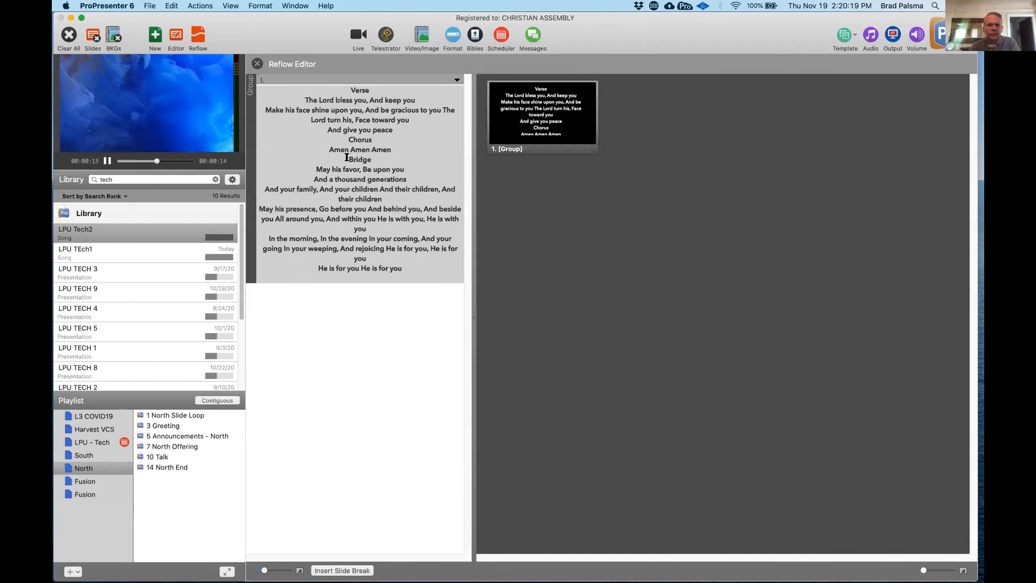
pyautogui.click(346, 139)
pyautogui.hotkey('alt', 'Return')
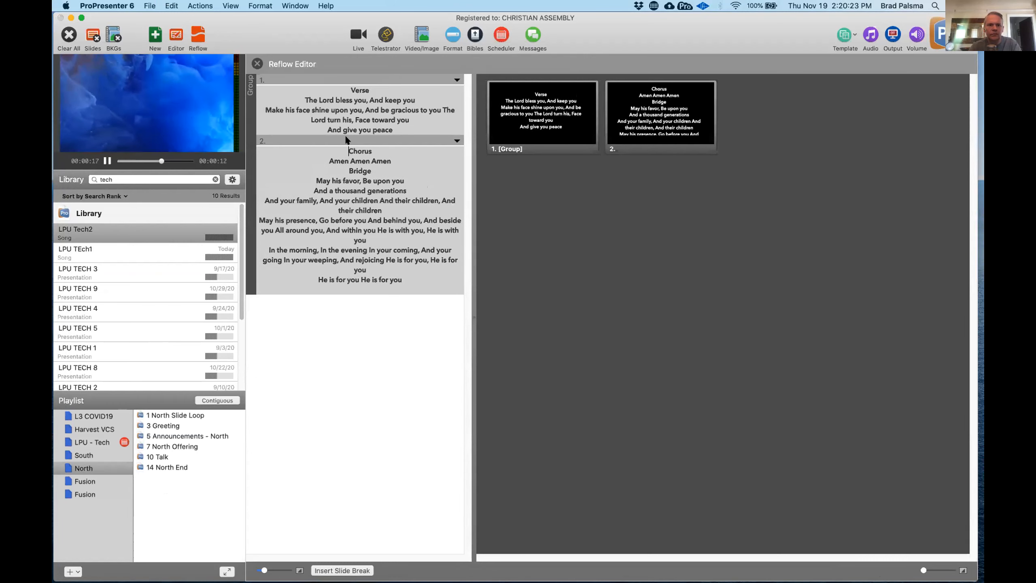
pyautogui.click(346, 171)
pyautogui.hotkey('alt', 'Return')
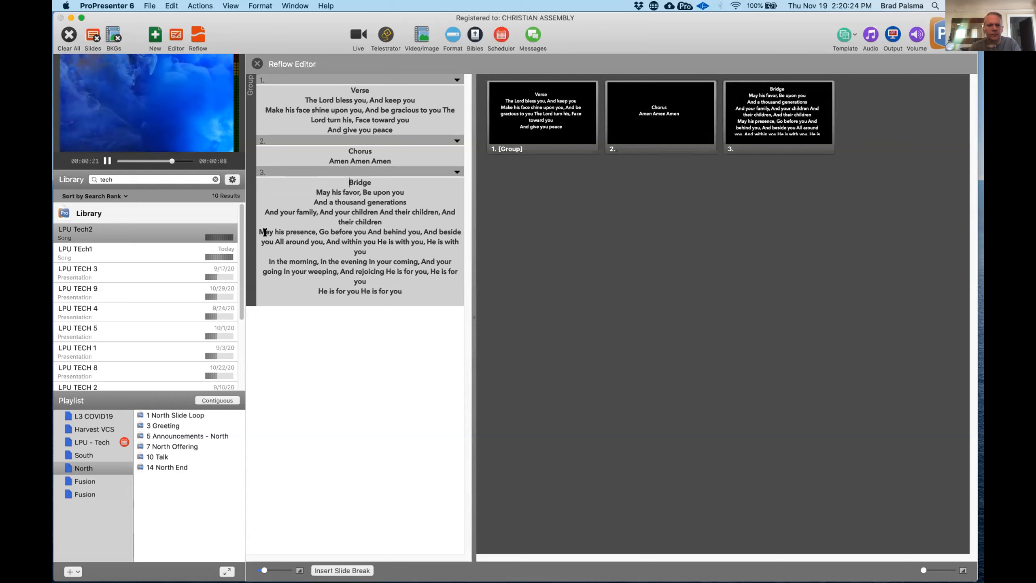
pyautogui.click(333, 297)
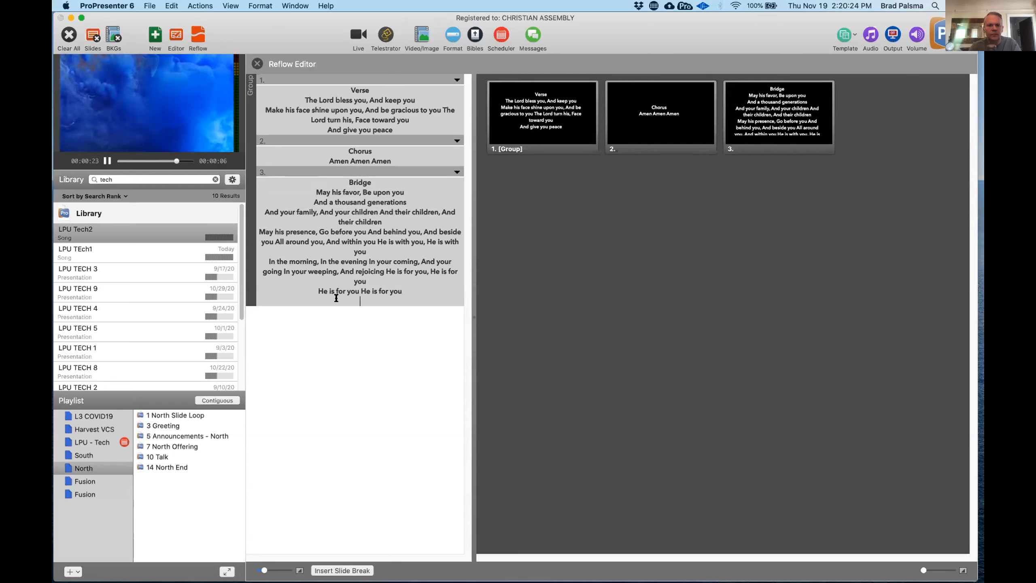
pyautogui.press('BackSpace')
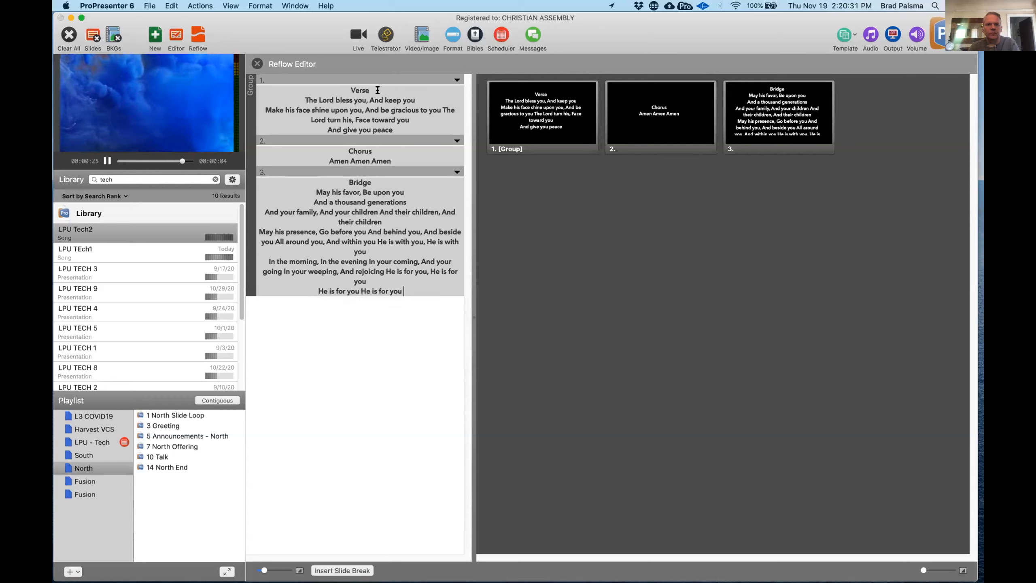
# - Label the three slides as separate groups: Verse 1, Chorus 1 and Bridge 1
pyautogui.click(454, 79)
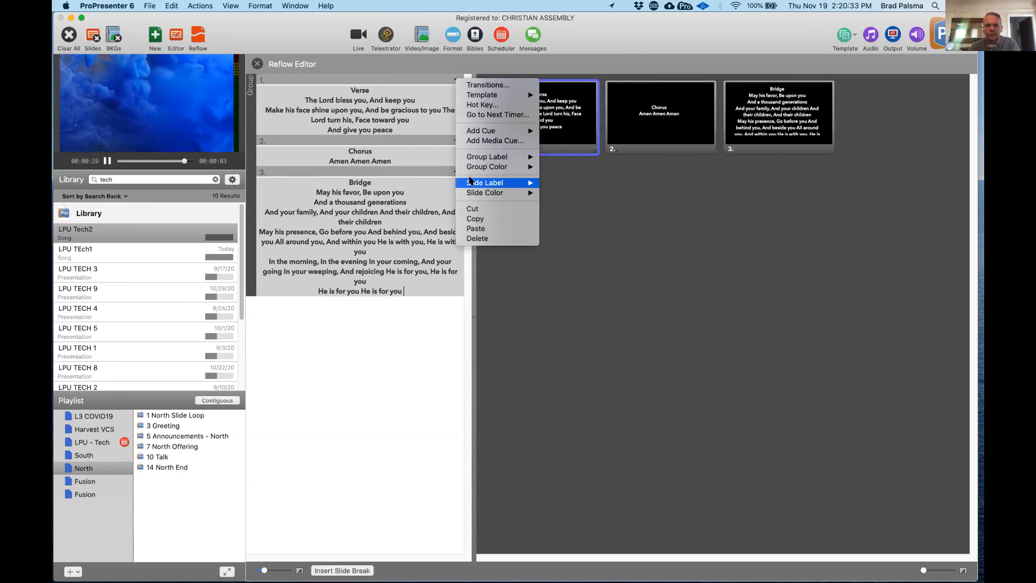
pyautogui.moveTo(481, 158)
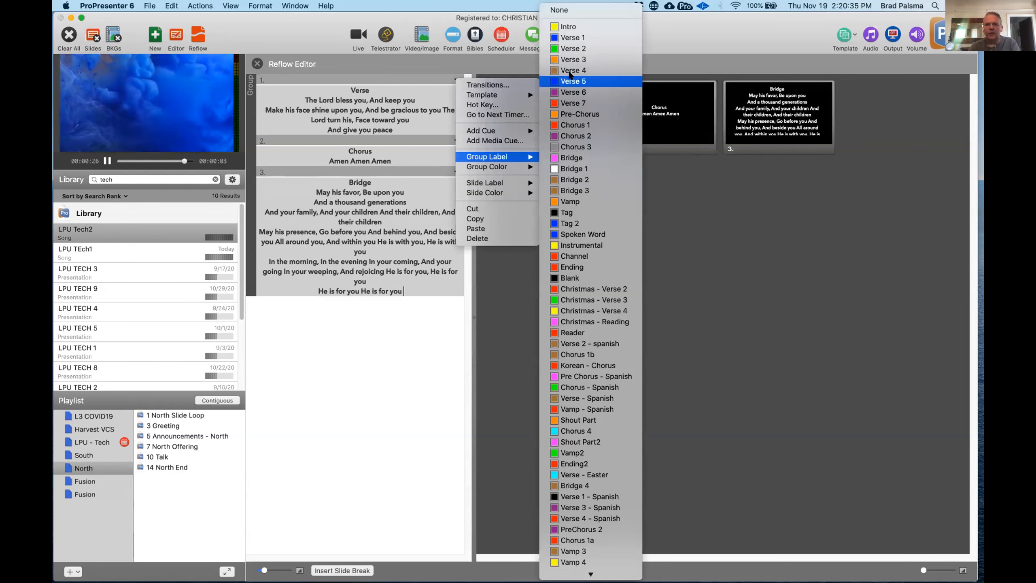
pyautogui.click(580, 38)
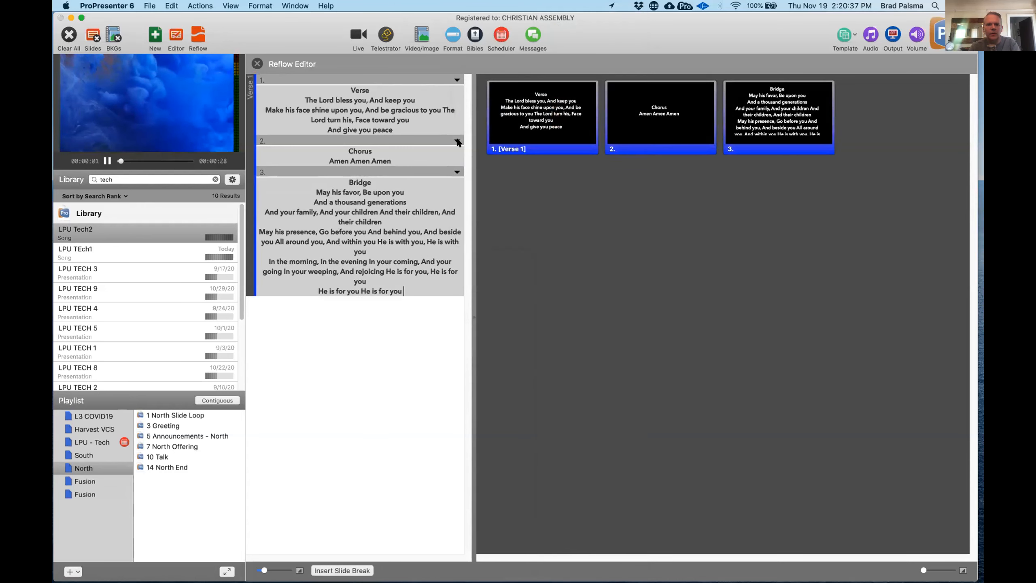
pyautogui.click(456, 140)
pyautogui.moveTo(495, 214)
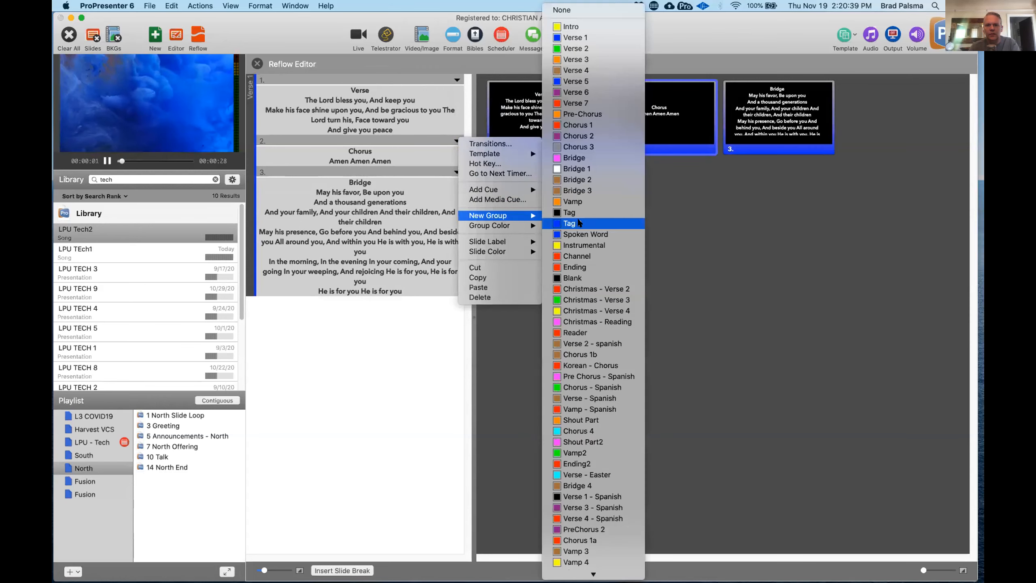
pyautogui.click(579, 125)
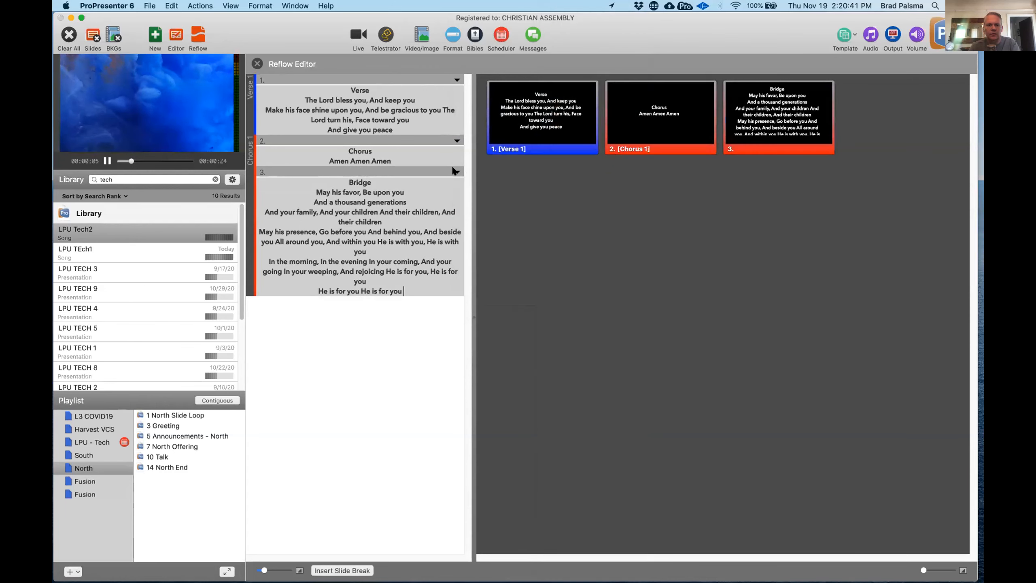
pyautogui.click(455, 172)
pyautogui.moveTo(475, 246)
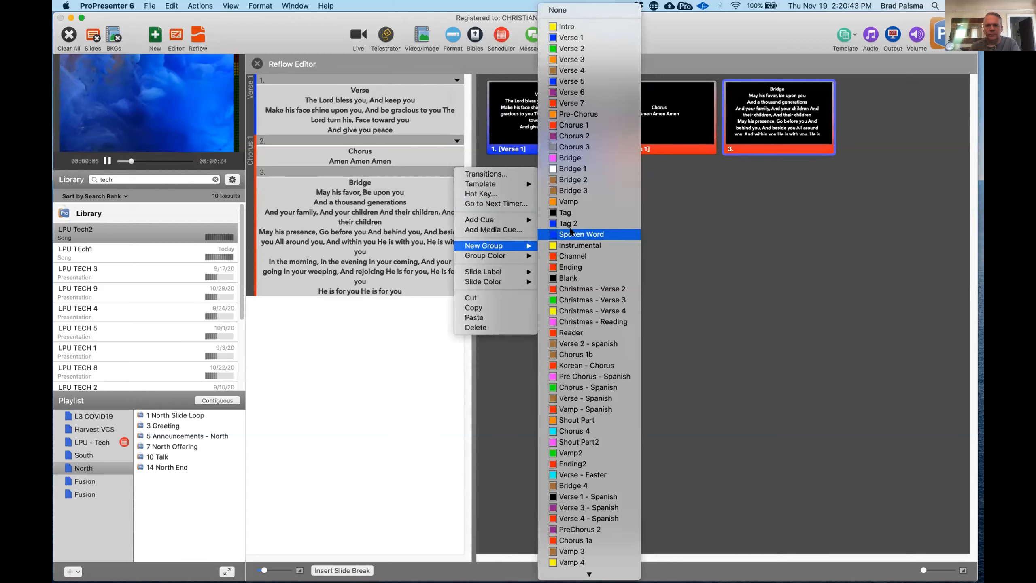
pyautogui.click(579, 168)
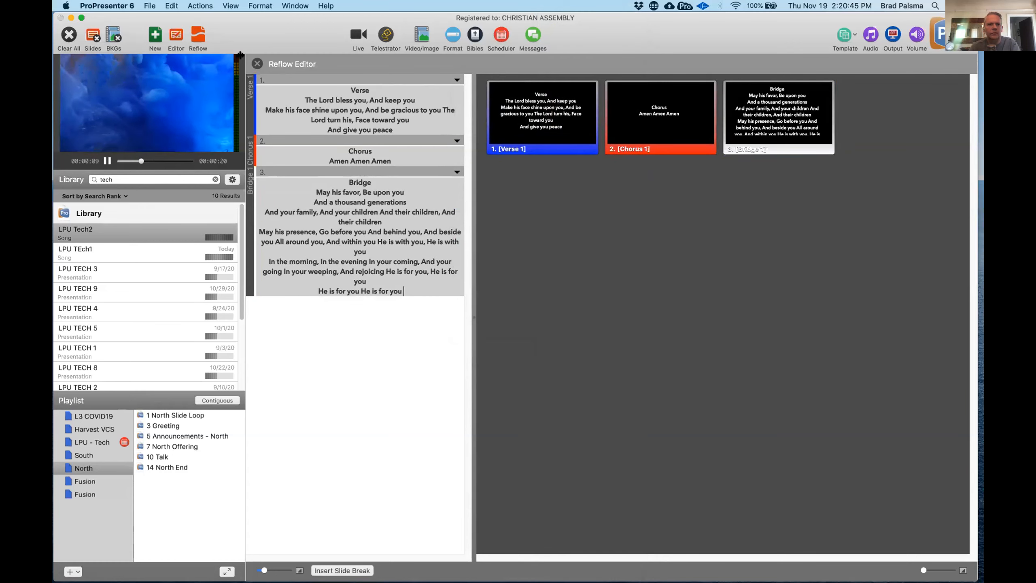
# - Close the Reflow Editor and add two blank slides to LPU Tech2, one at the start and one at the end
pyautogui.click(257, 64)
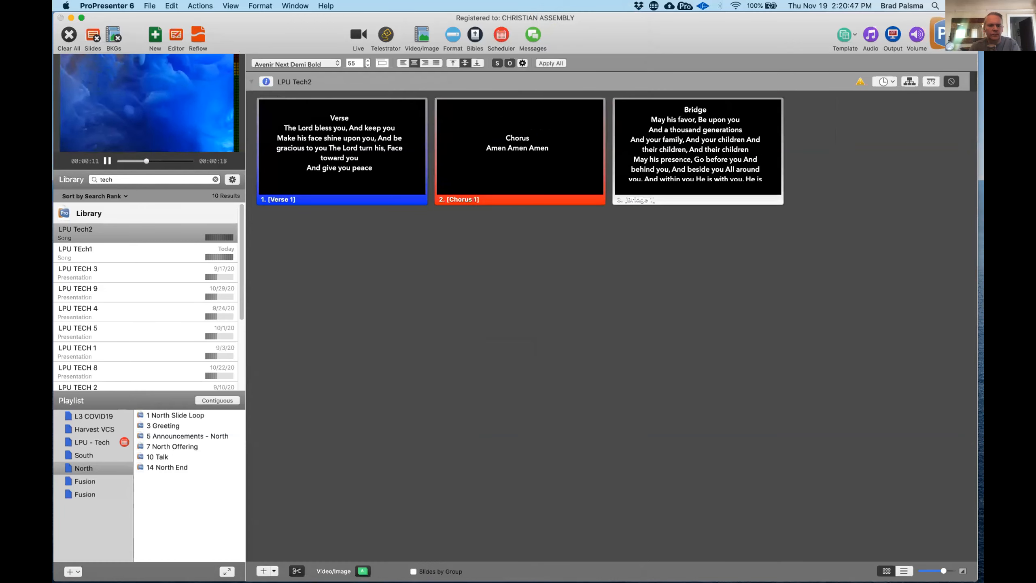
pyautogui.click(263, 571)
pyautogui.click(263, 570)
pyautogui.moveTo(876, 151); pyautogui.dragTo(248, 175)
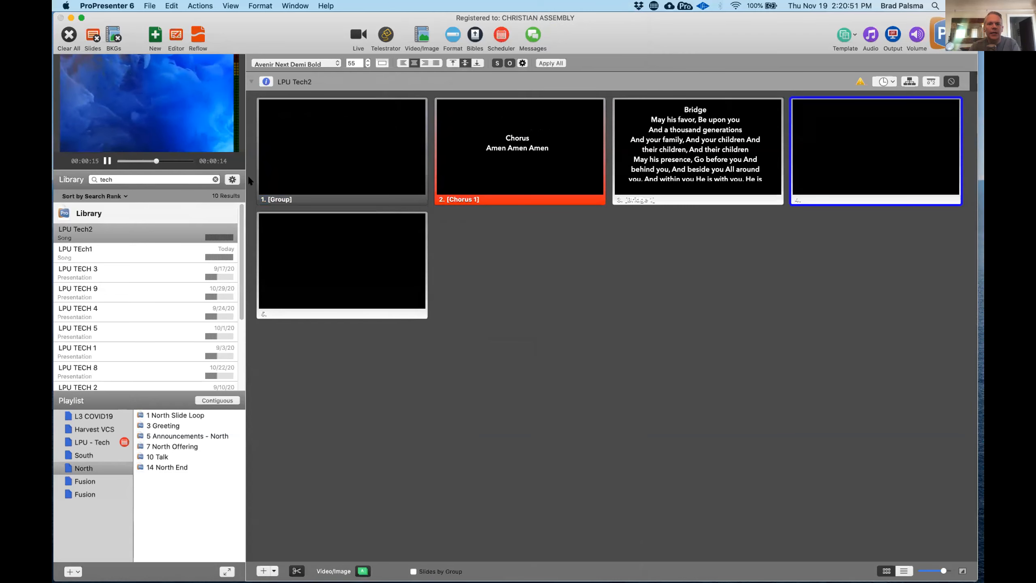
# - Label the blank opening slide as group Blank and the blank closing slide as a new group Instrumental
pyautogui.rightClick(343, 160)
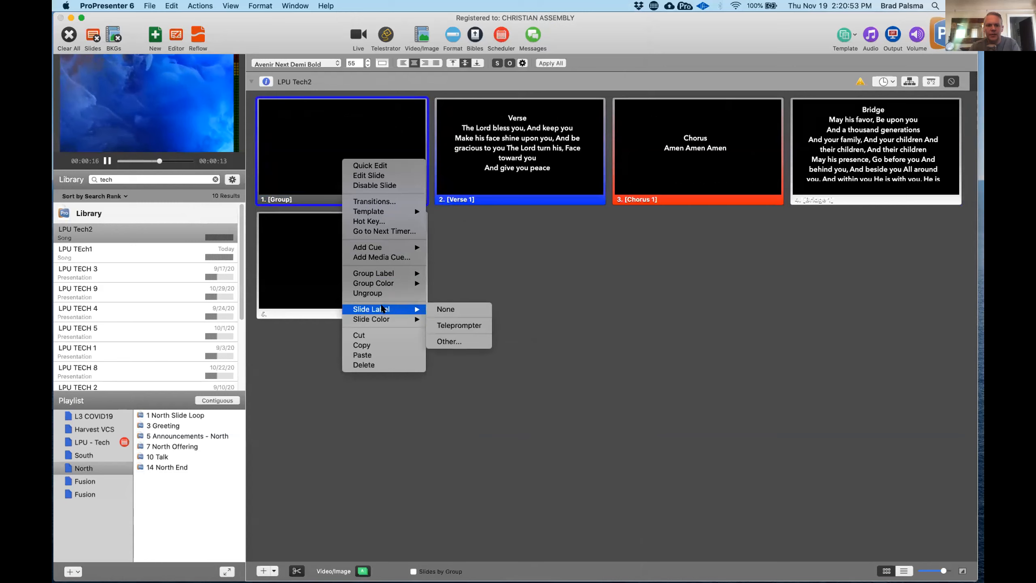
pyautogui.moveTo(408, 273)
pyautogui.click(509, 279)
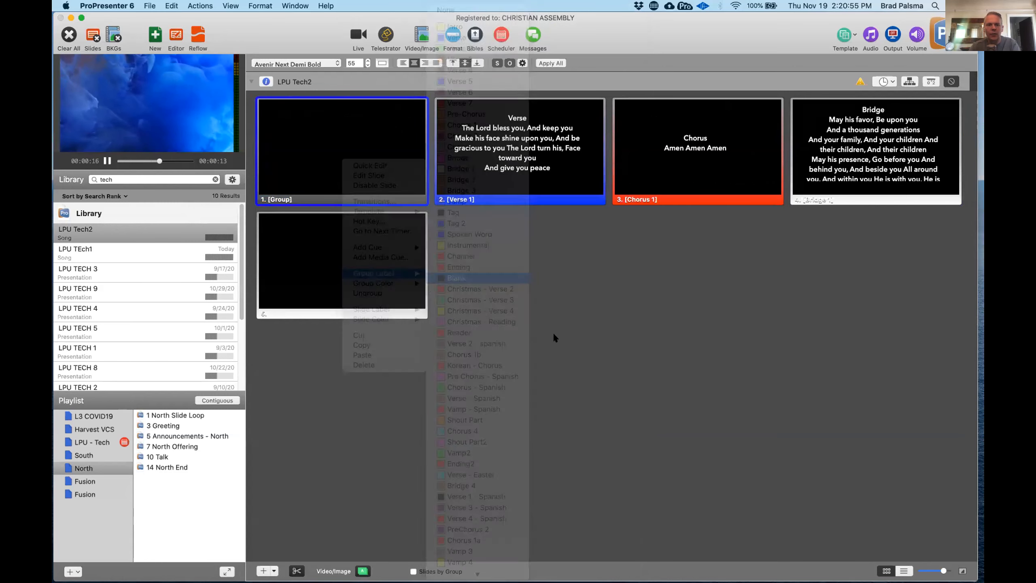
pyautogui.rightClick(376, 280)
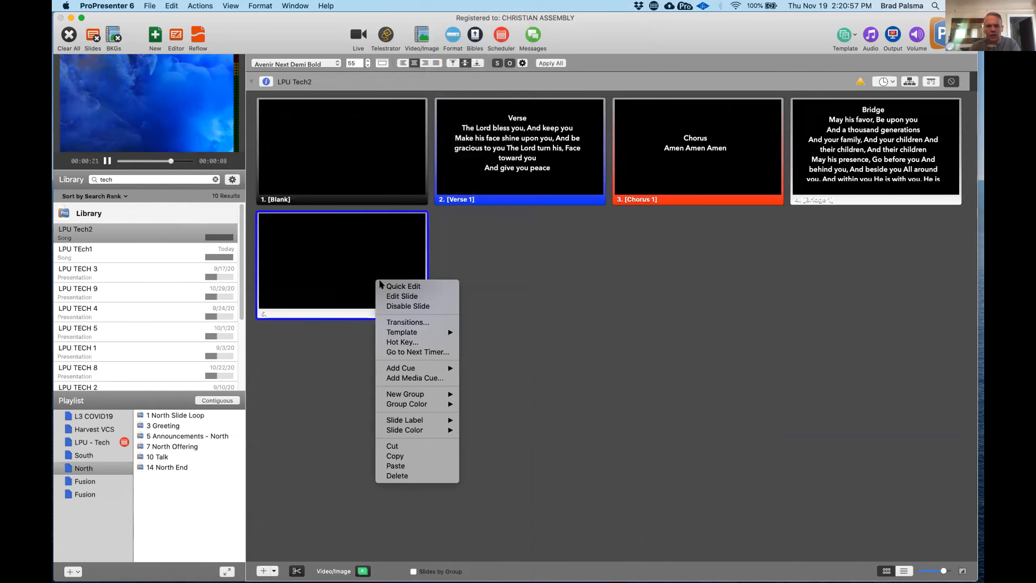
pyautogui.moveTo(433, 397)
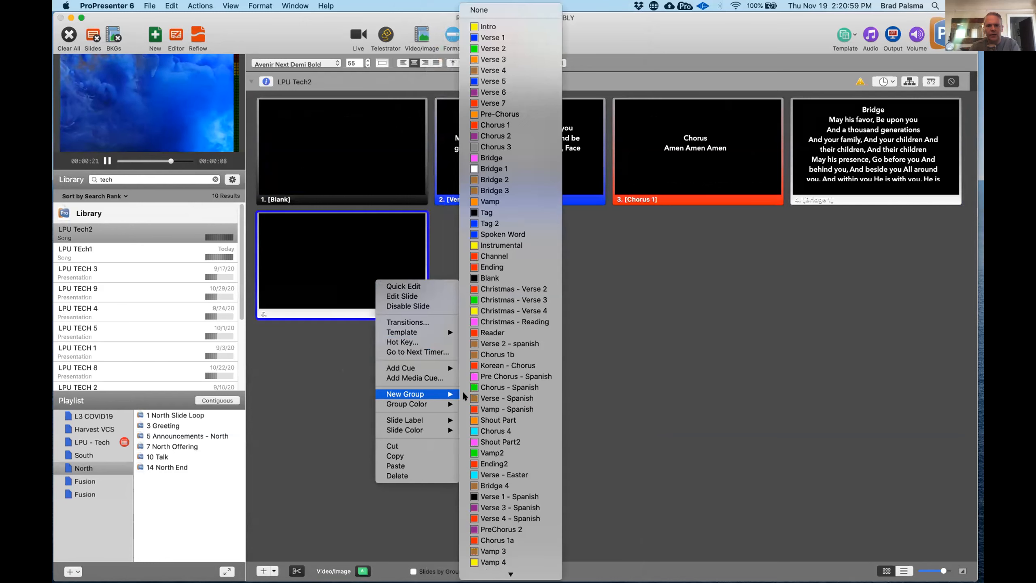
pyautogui.click(502, 245)
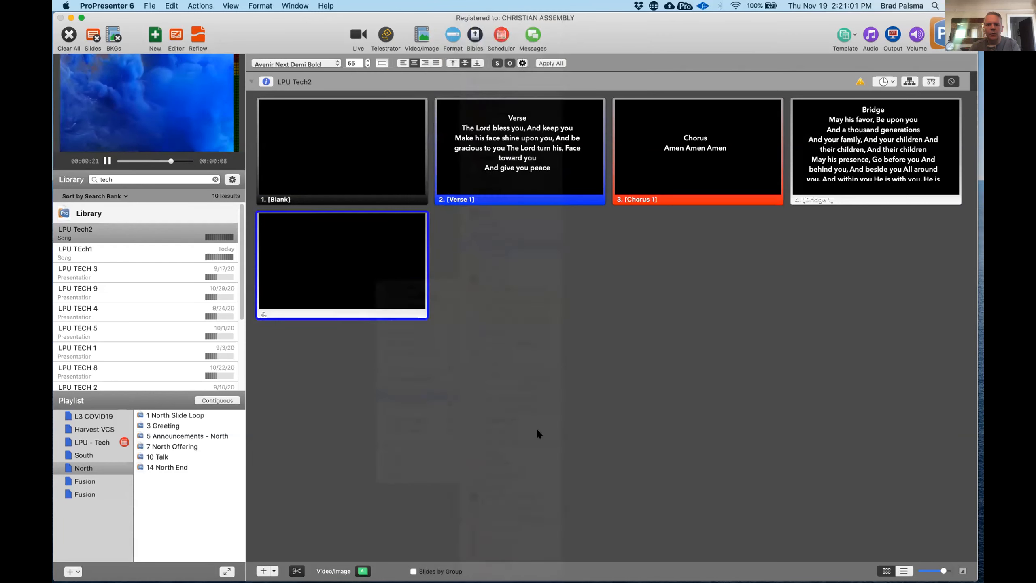
# - Show the Video/Image background library below the slides and adjust its height to browse the available clips
pyautogui.click(419, 34)
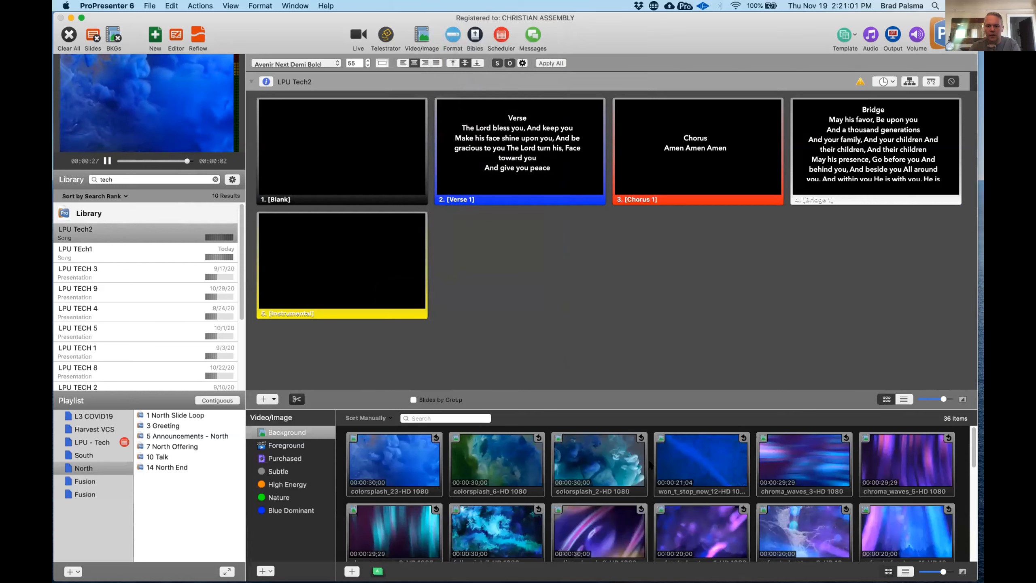
pyautogui.moveTo(661, 406); pyautogui.dragTo(668, 320)
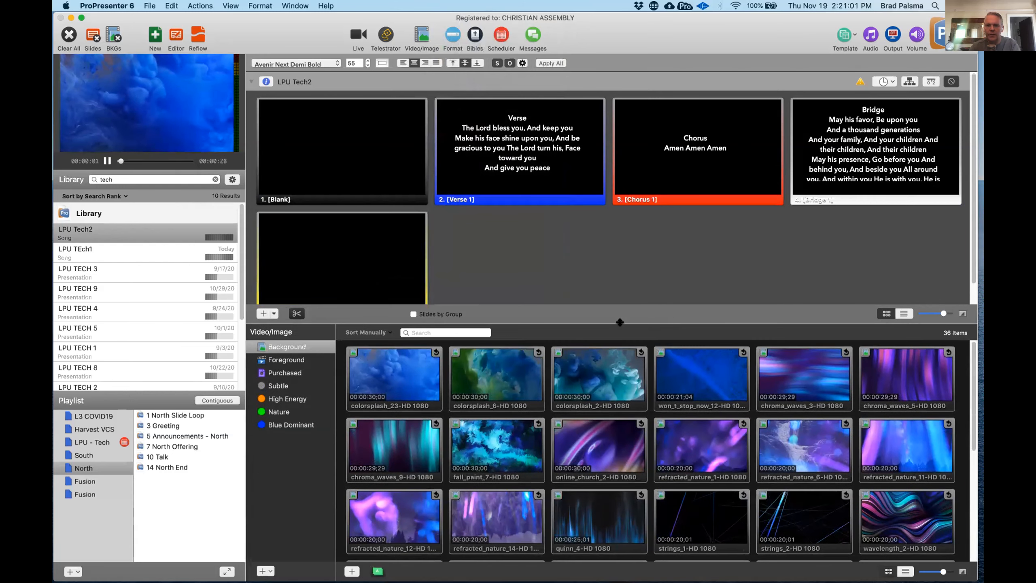
pyautogui.moveTo(620, 322); pyautogui.dragTo(631, 453)
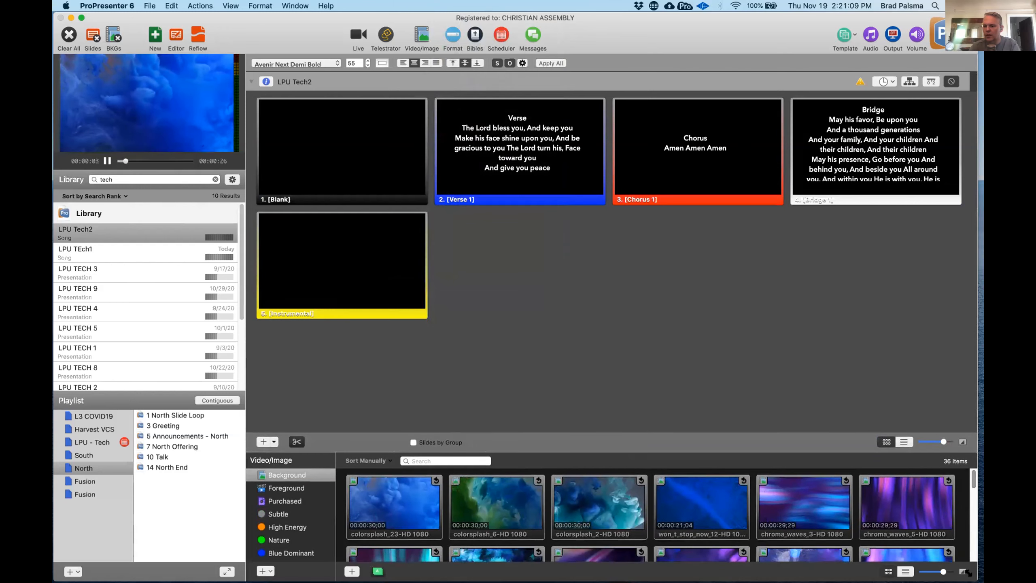
# - Shrink the presentation window and bring the ProPresenter Resources folder window in front, beside the slides
pyautogui.moveTo(810, 581); pyautogui.dragTo(801, 545)
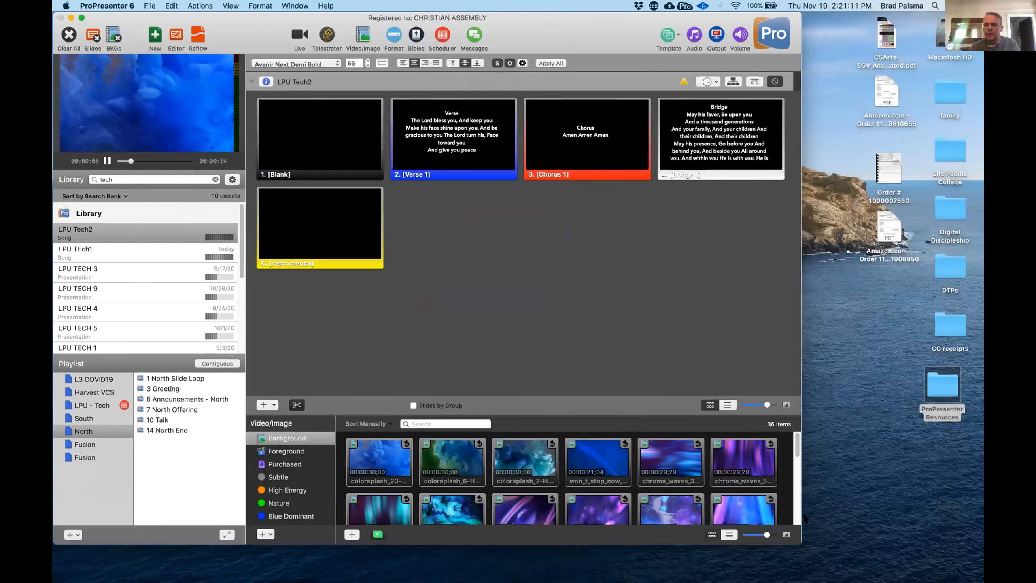
pyautogui.hotkey('ctrl', 'Up')
pyautogui.click(781, 171)
pyautogui.moveTo(571, 108); pyautogui.dragTo(770, 276)
# - Add the video glowlines_5-HD 1080.mp4 from the ProPresenter Resources folder to the Blank slide, using the existing media copy
pyautogui.click(739, 299)
pyautogui.click(728, 309)
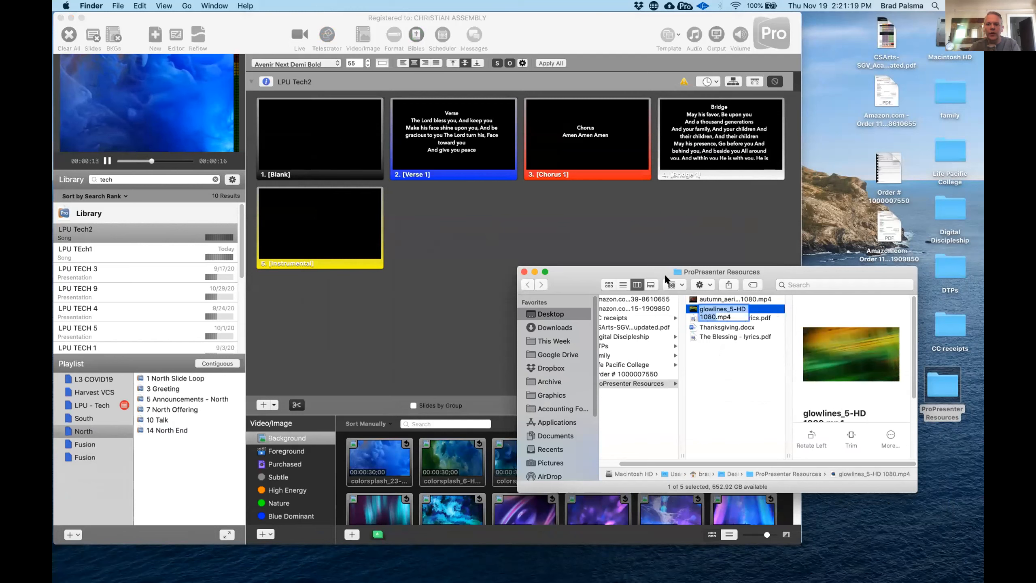
pyautogui.click(698, 369)
pyautogui.click(728, 308)
pyautogui.moveTo(729, 308); pyautogui.dragTo(338, 164)
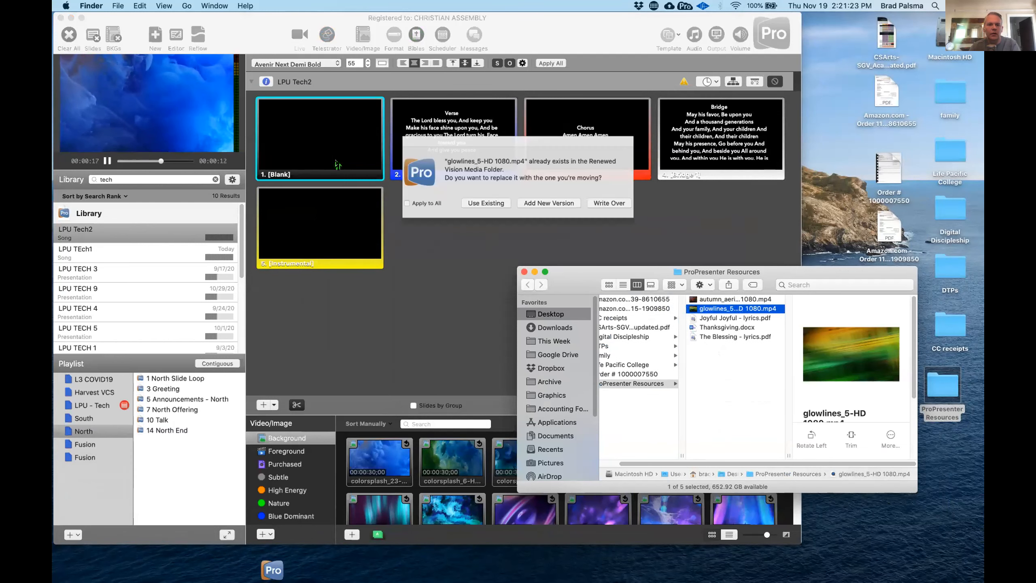
pyautogui.click(480, 205)
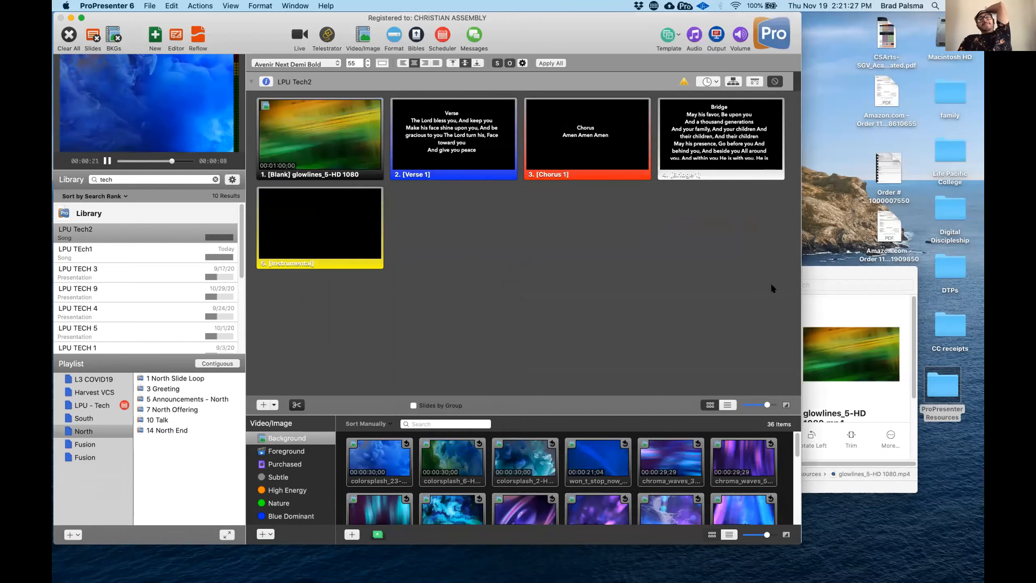
# - Enlarge the presentation window with the media library hidden, and present the slides in order from Blank to Instrumental
pyautogui.moveTo(800, 543); pyautogui.dragTo(966, 557)
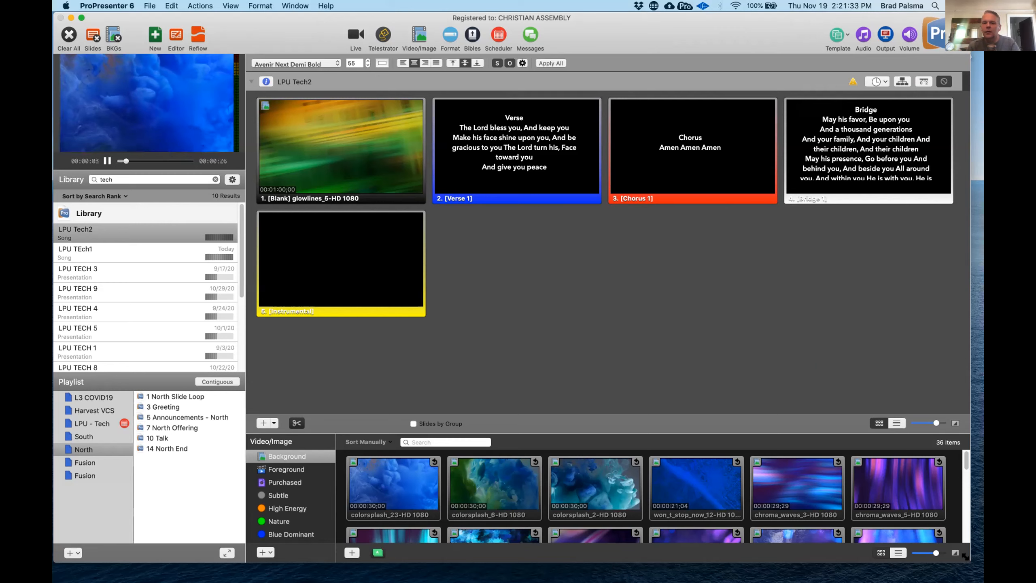
pyautogui.click(419, 35)
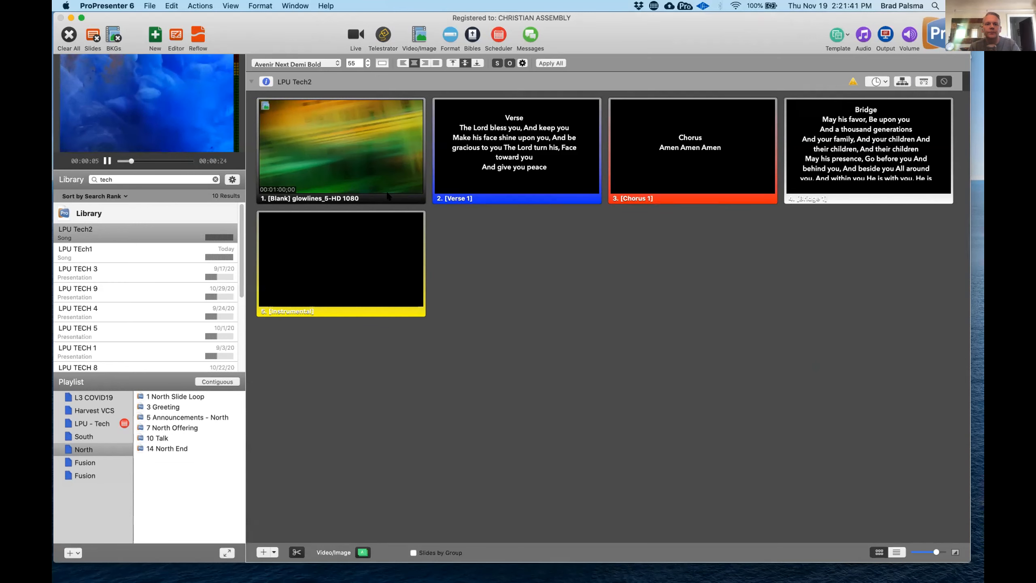
pyautogui.click(371, 182)
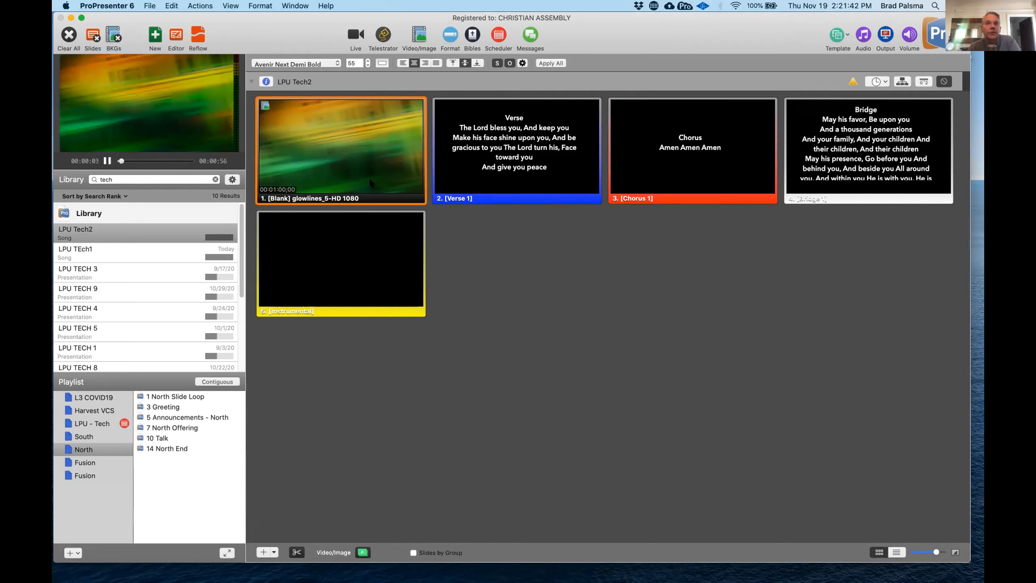
pyautogui.press('Right')
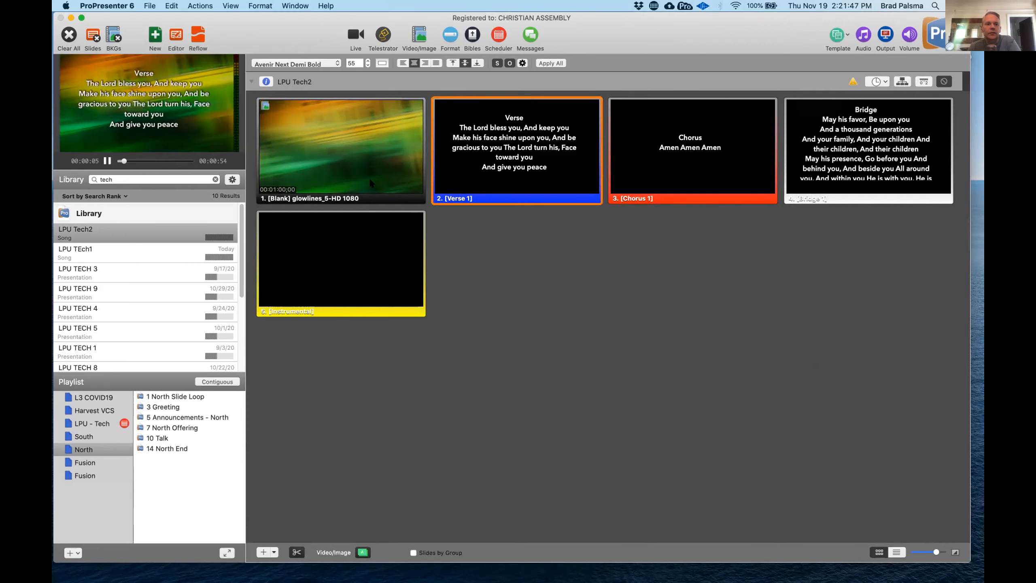
pyautogui.press('Right')
pyautogui.press('Right')
pyautogui.press('Right')
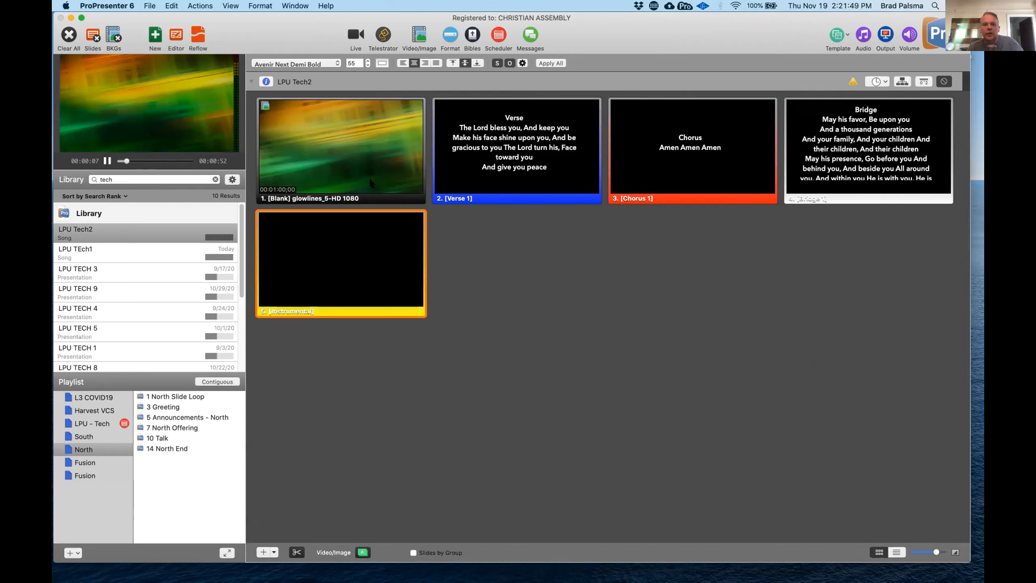
# - Remove the "Verse" heading and its empty line from the Verse 1 slide in the Reflow Editor
pyautogui.click(204, 38)
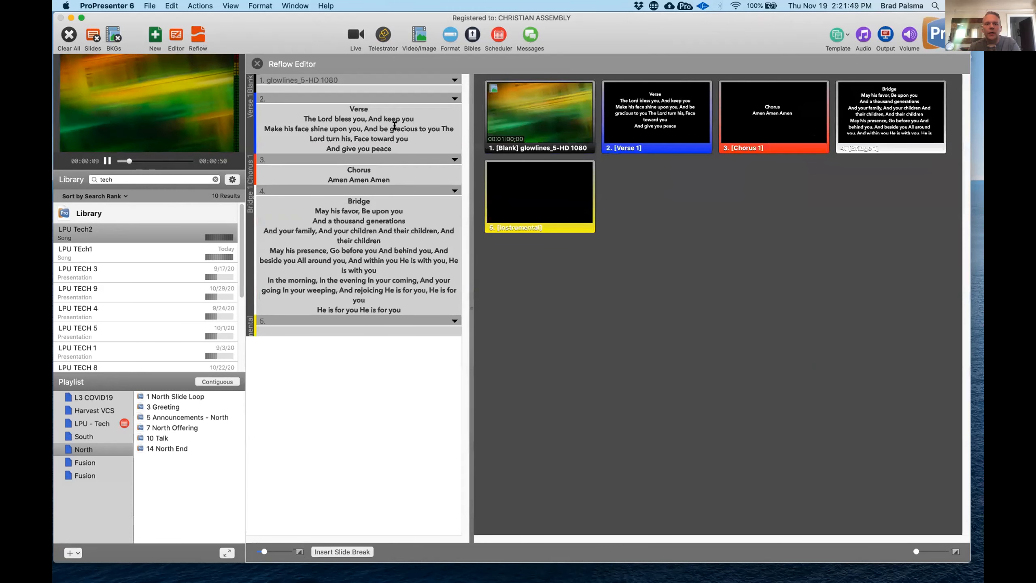
pyautogui.press('BackSpace')
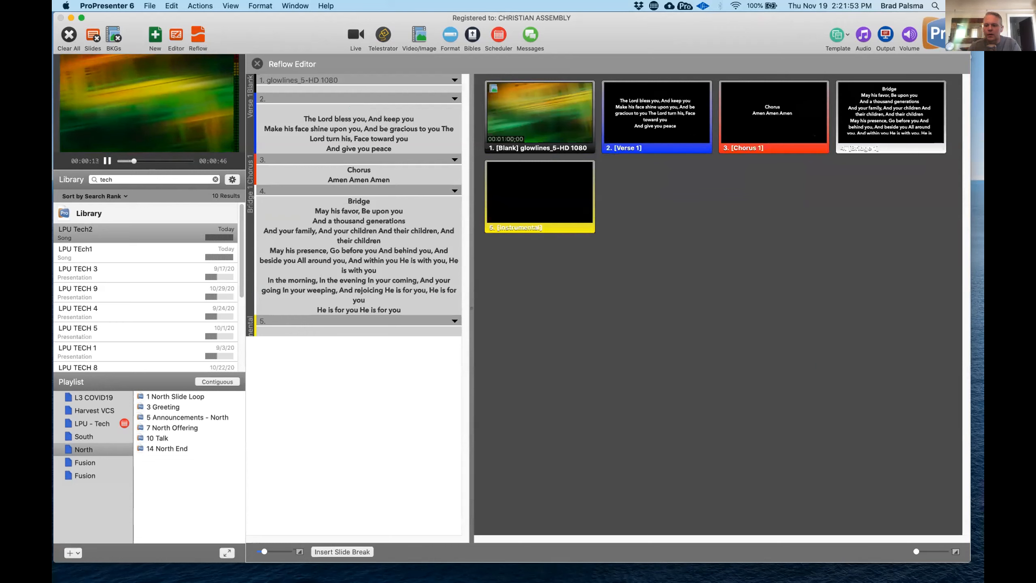
pyautogui.press('BackSpace')
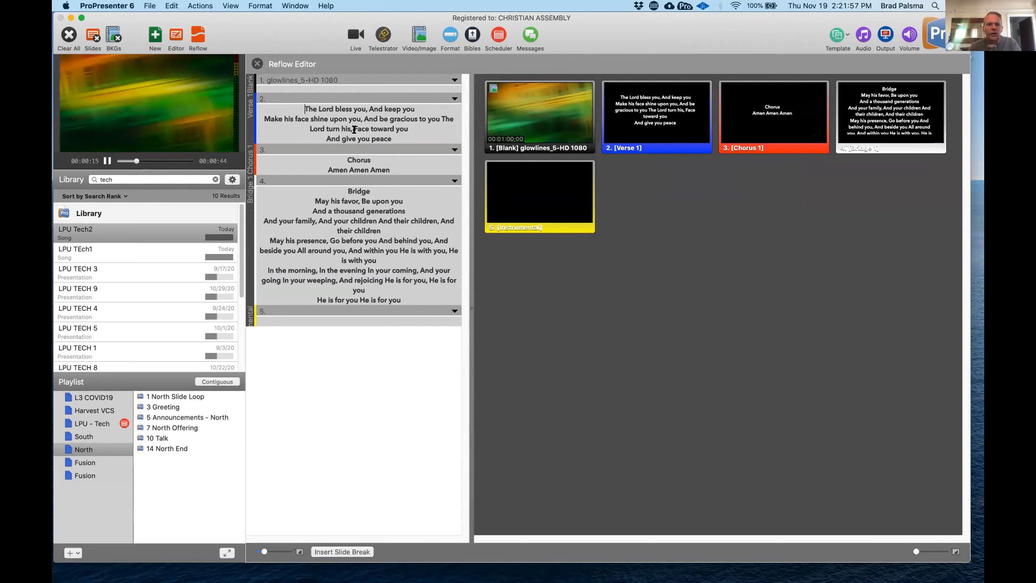
# - Break the Verse 1 lyrics into shorter lines after "bless you", "shine upon you" and "gracious to you", removing the commas at the first two breaks
pyautogui.click(370, 106)
pyautogui.press('BackSpace')
pyautogui.press('BackSpace')
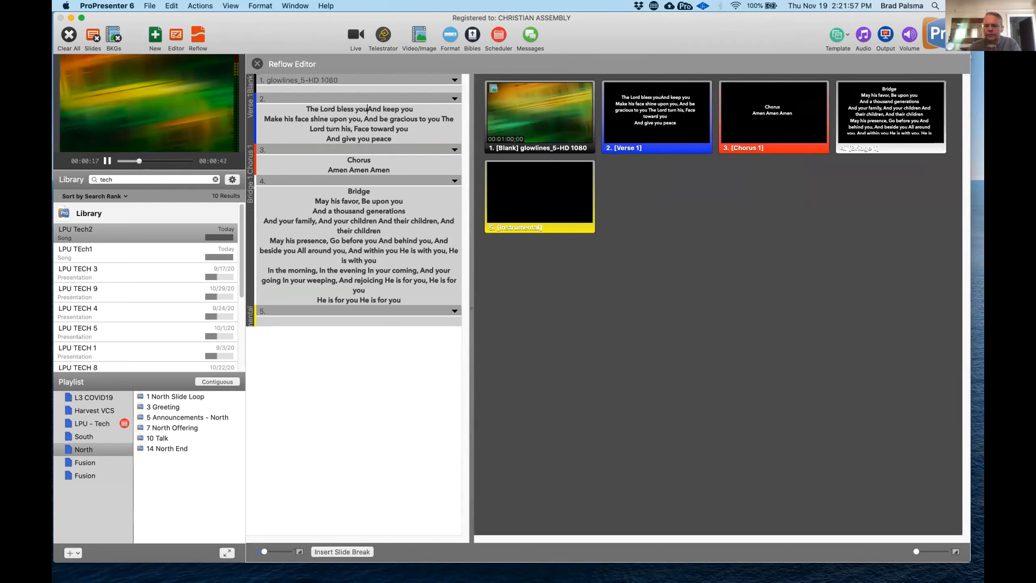
pyautogui.press('Return')
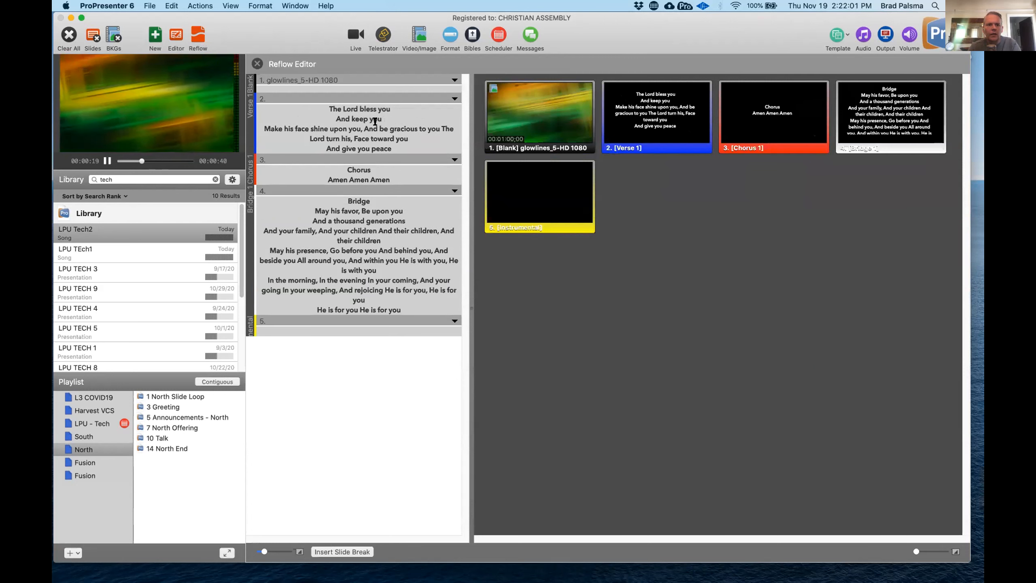
pyautogui.click(363, 128)
pyautogui.press('BackSpace')
pyautogui.press('BackSpace')
pyautogui.press('Return')
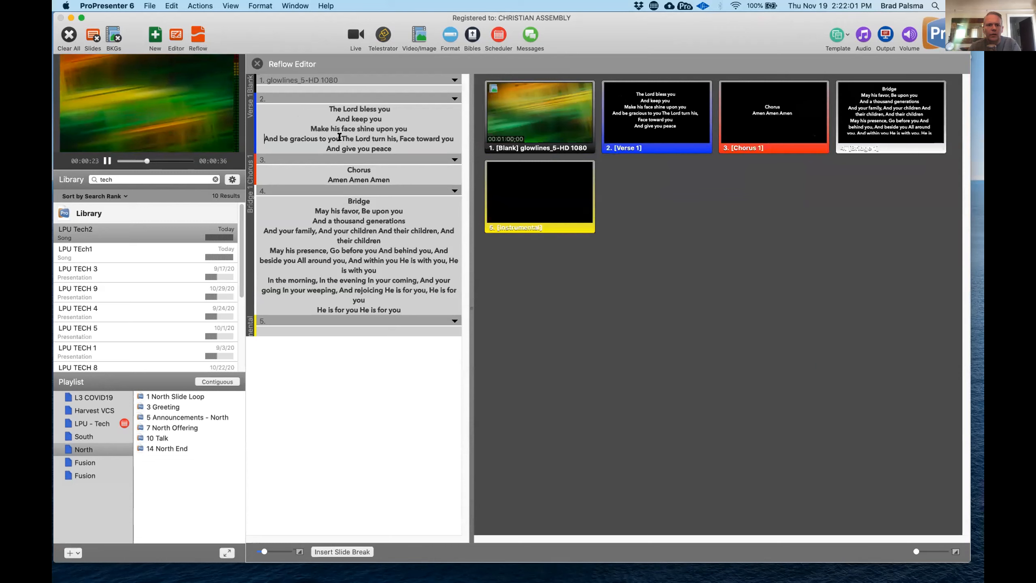
pyautogui.press('Return')
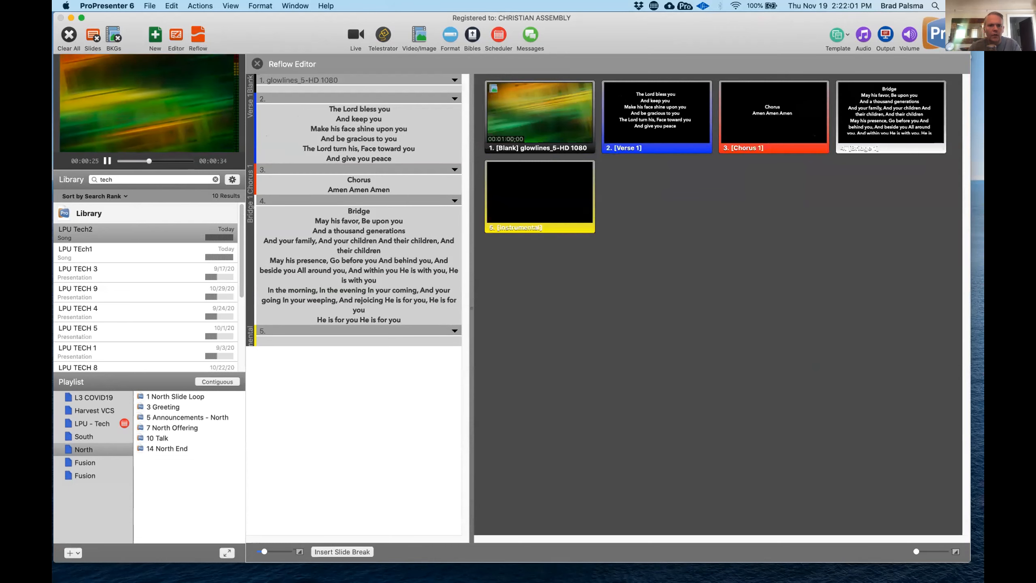
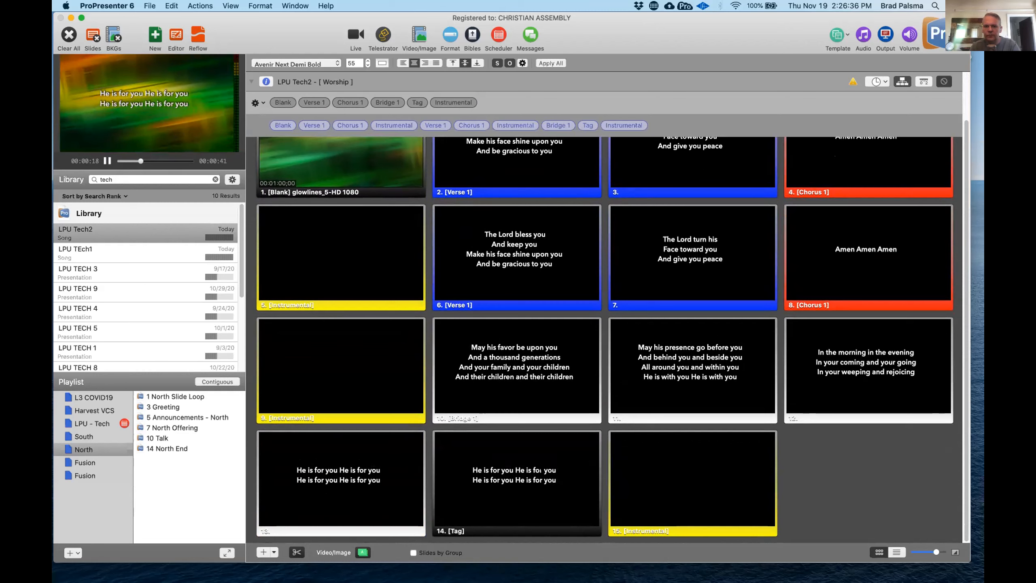
# - Add a second Tag before the final Instrumental in the Worship arrangement, and present the slides from Blank to the first Chorus 1
pyautogui.moveTo(417, 101); pyautogui.dragTo(576, 123)
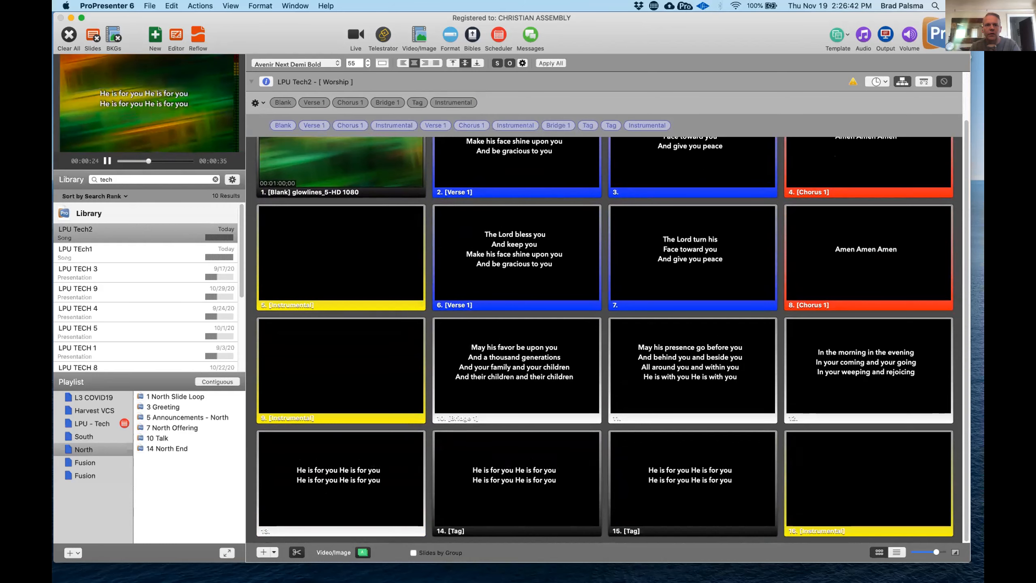
pyautogui.scroll(3, 325, 195)
pyautogui.click(324, 196)
pyautogui.click(324, 196)
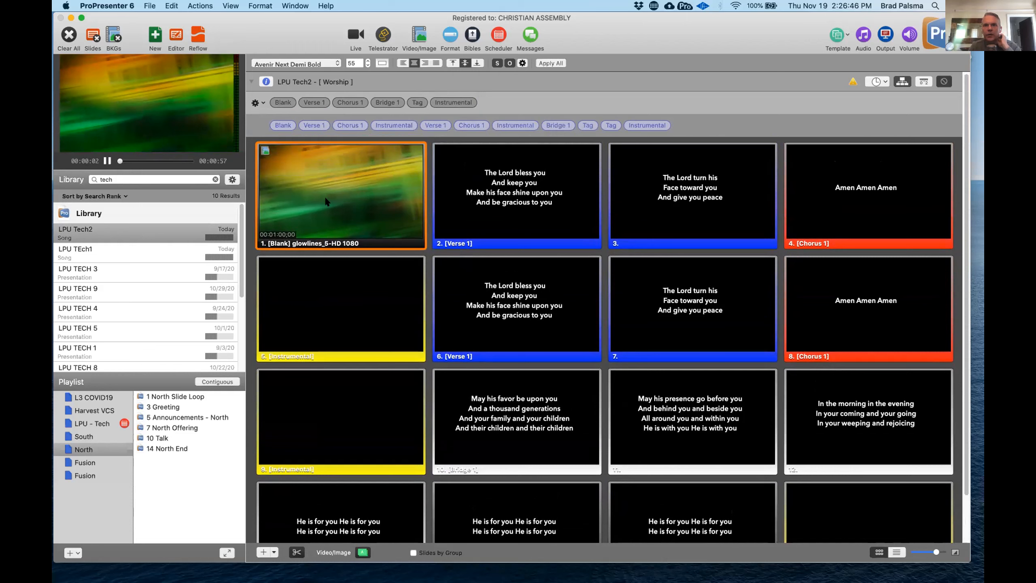
pyautogui.press('Right')
pyautogui.press('Right')
pyautogui.press('Right')
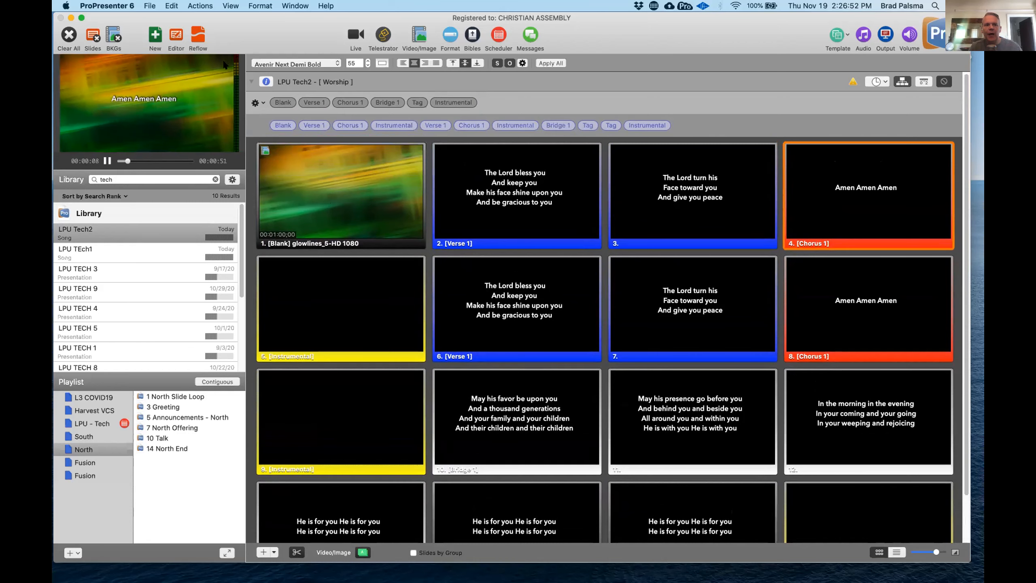
# - Shorten the Chorus 1 lyrics to a single "Amen" in the Reflow Editor, and return to the slide view
pyautogui.click(192, 31)
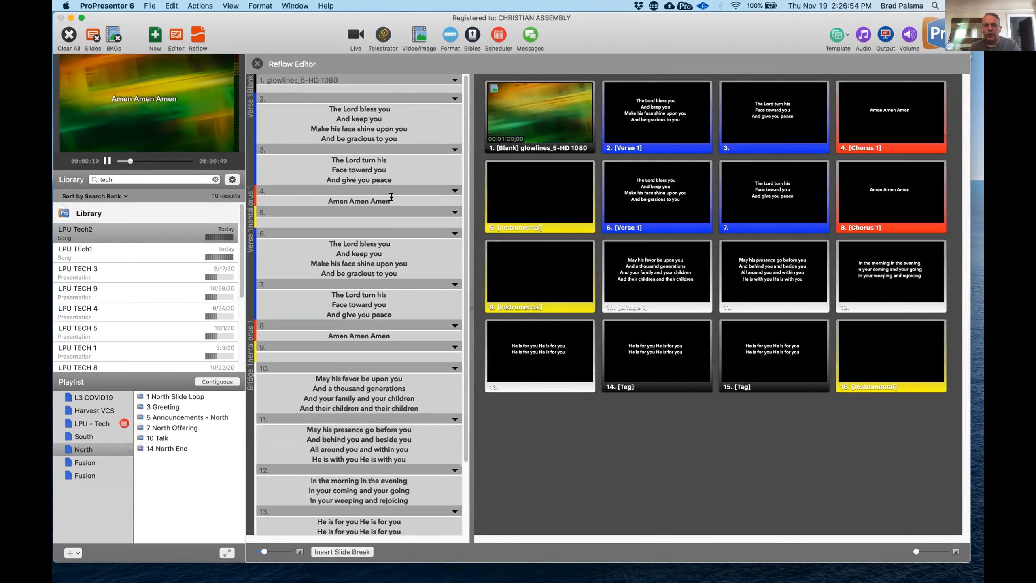
pyautogui.moveTo(391, 197); pyautogui.dragTo(346, 197)
pyautogui.press('BackSpace')
pyautogui.click(257, 63)
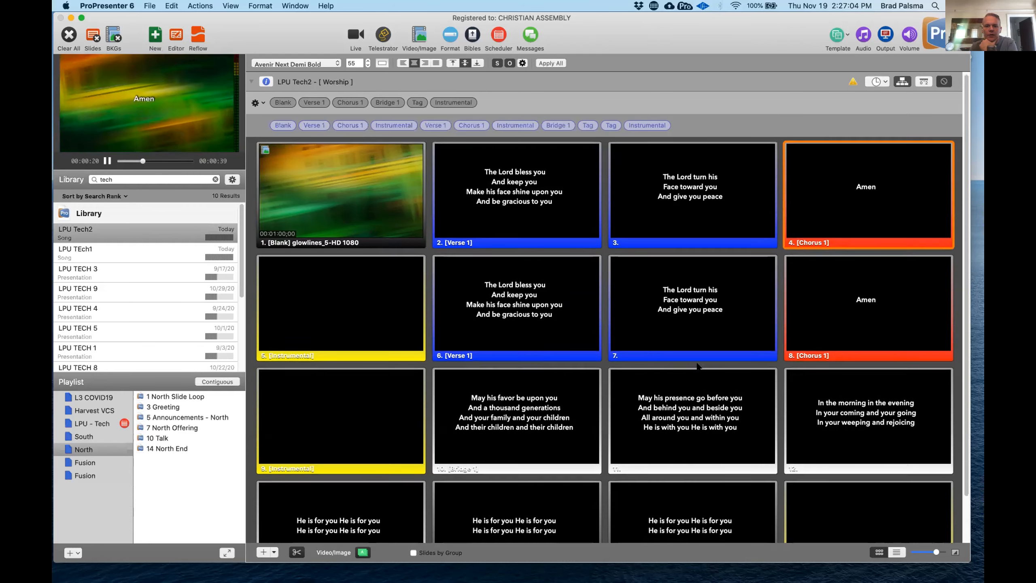
# - Present the arranged slides in order from the Blank slide through to the second Instrumental slide
pyautogui.scroll(-3, 608, 338)
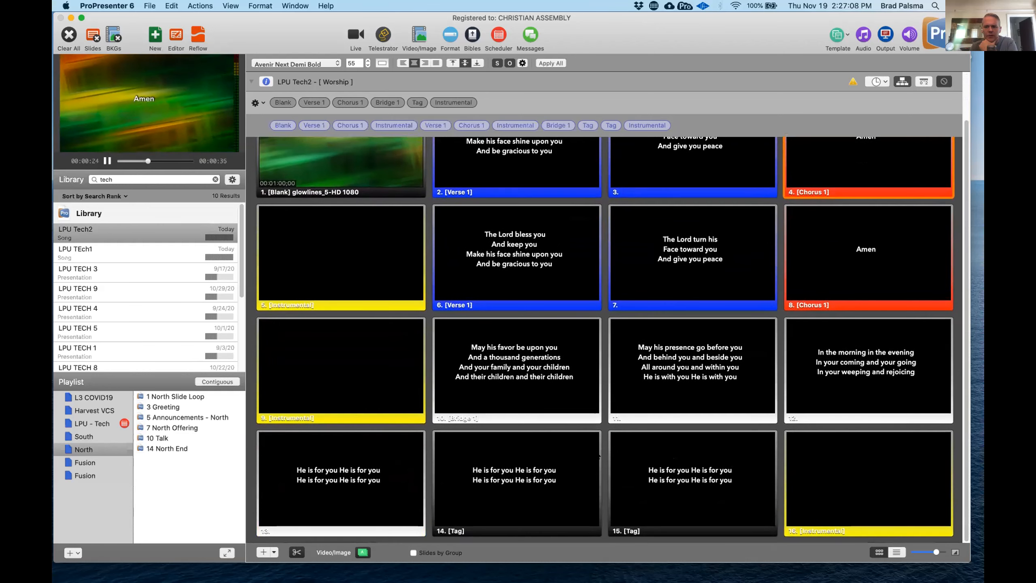
pyautogui.scroll(2, 341, 182)
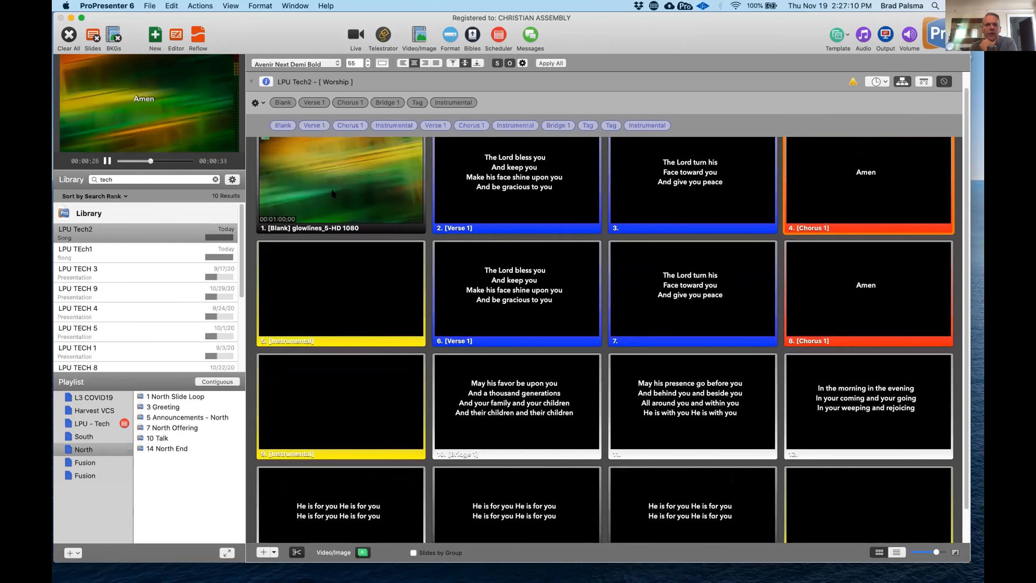
pyautogui.click(342, 183)
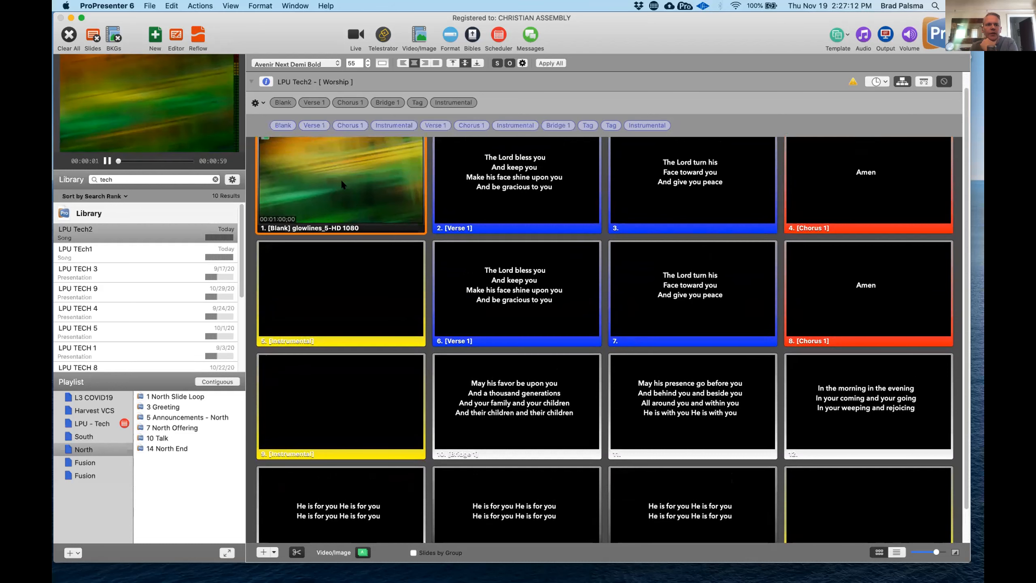
pyautogui.press('Right')
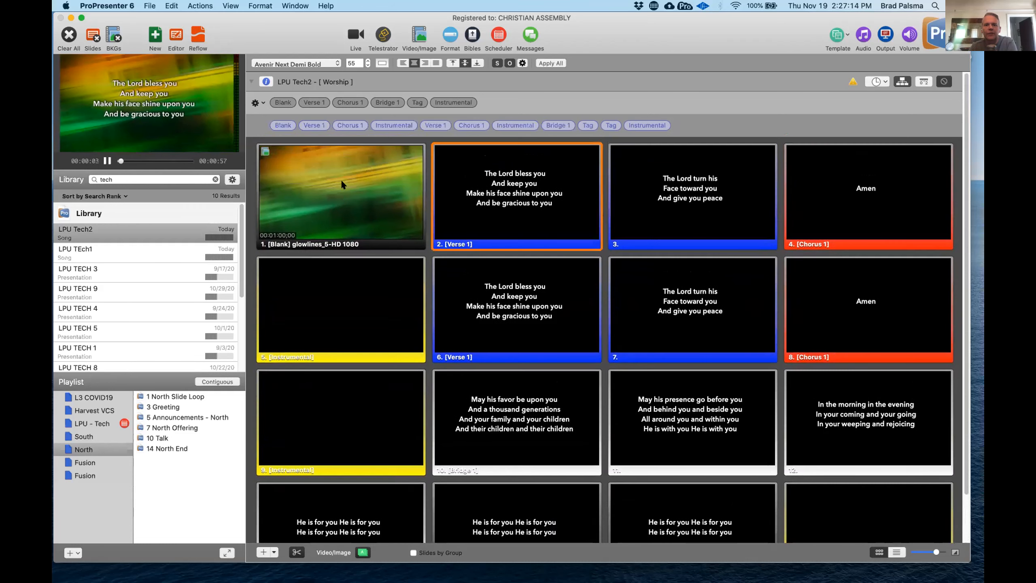
pyautogui.press('Right')
pyautogui.press('Right')
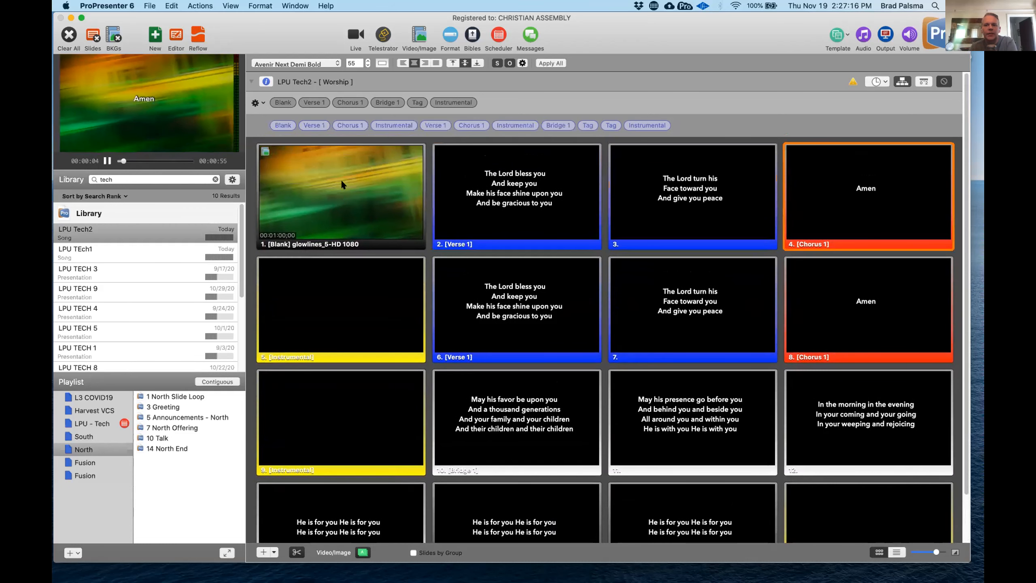
pyautogui.press('Right')
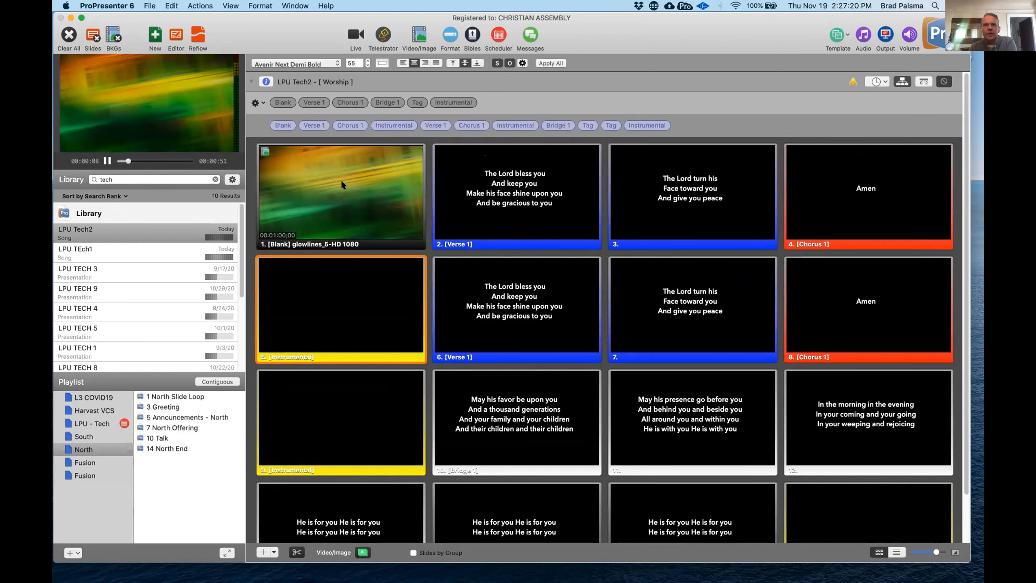
pyautogui.press('Right')
pyautogui.press('Left')
pyautogui.press('Right')
pyautogui.press('Right')
pyautogui.press('Right')
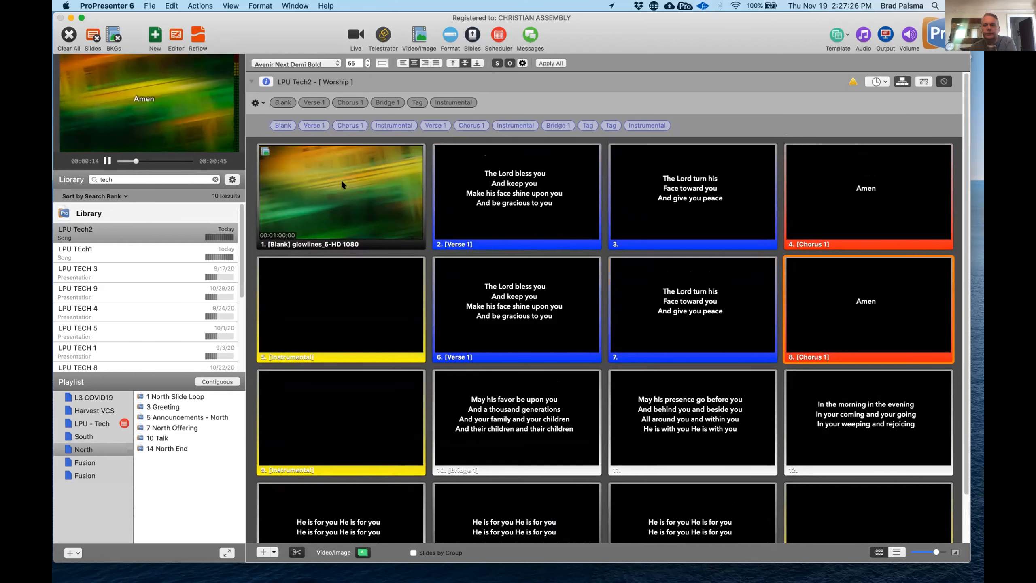
pyautogui.press('Right')
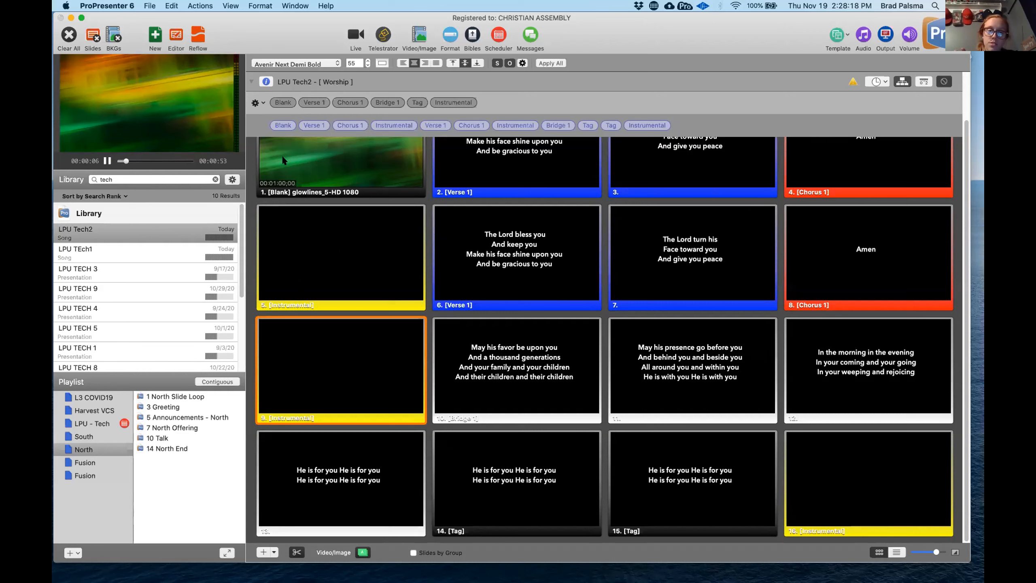
# - Check the arrangement options, and view the slides by group before restoring the ungrouped layout
pyautogui.click(254, 103)
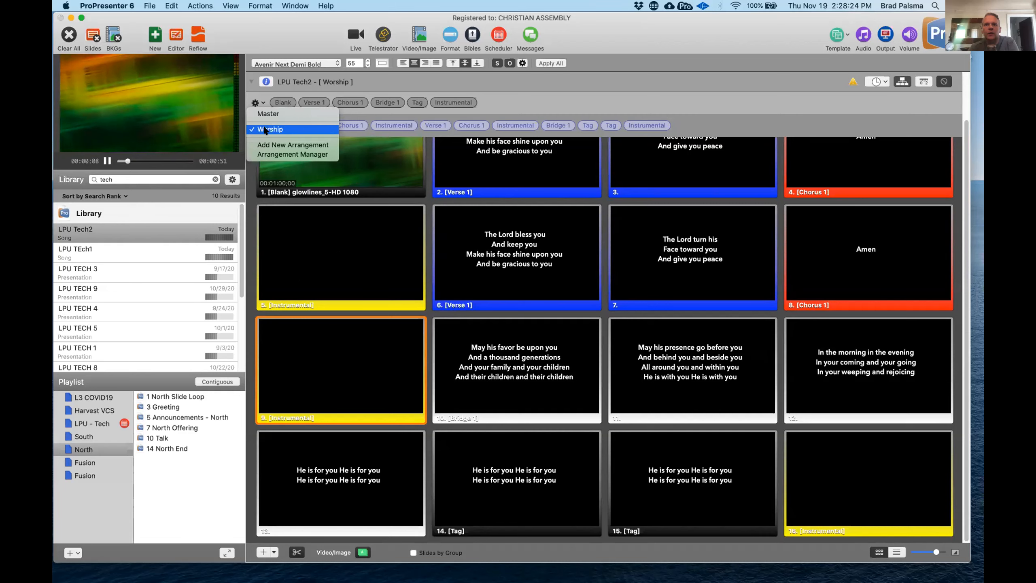
pyautogui.click(262, 35)
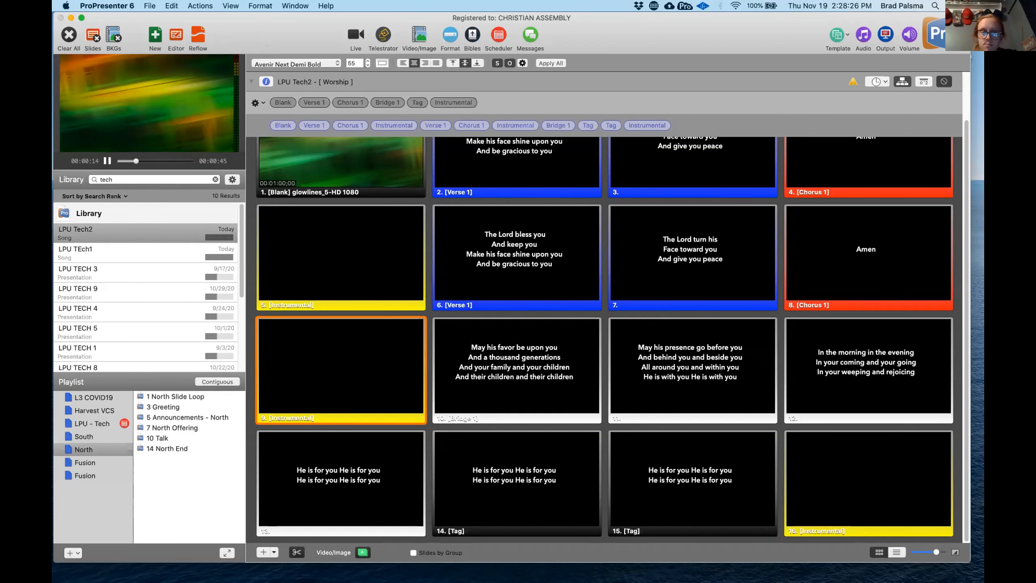
pyautogui.click(412, 552)
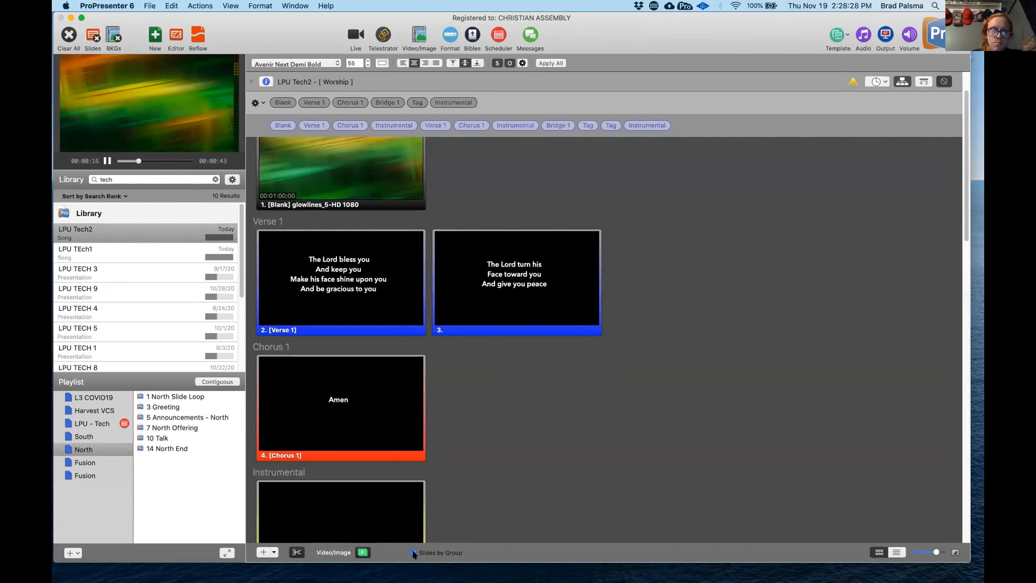
pyautogui.click(413, 553)
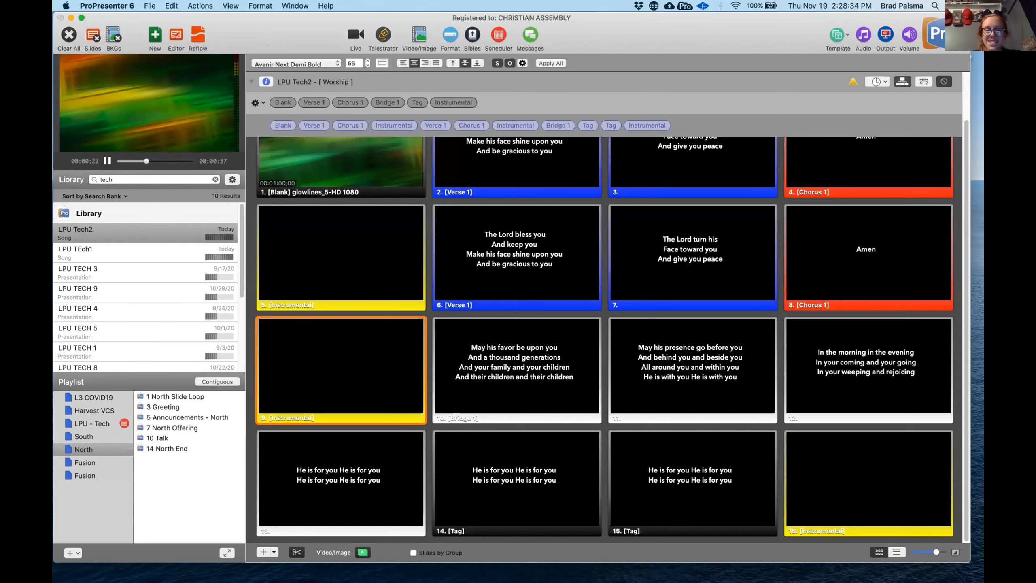
# - Add three extra Blank groups at the start of the Worship arrangement, and remove them again
pyautogui.scroll(1, 480, 318)
pyautogui.scroll(1, 480, 318)
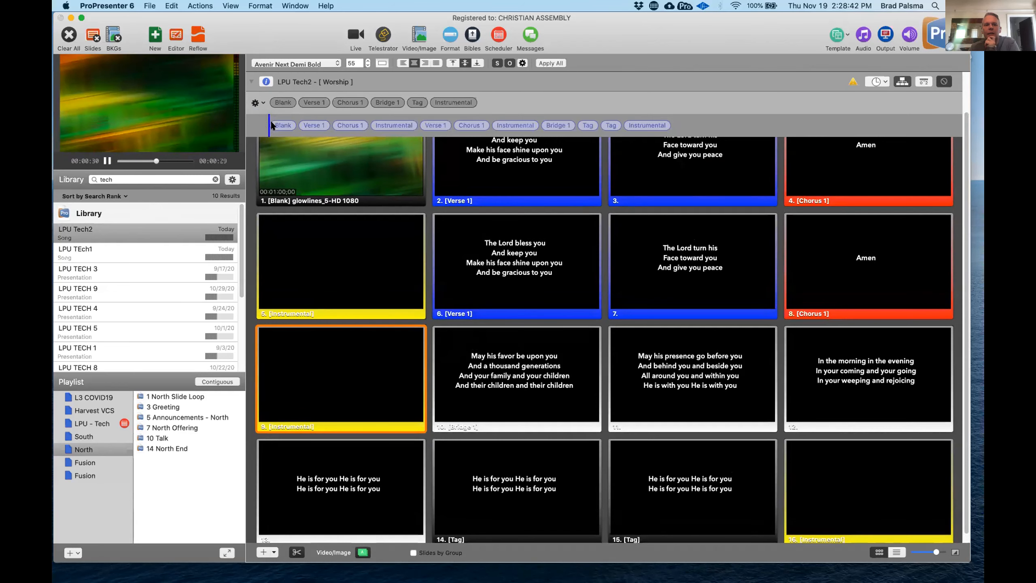
pyautogui.click(282, 102)
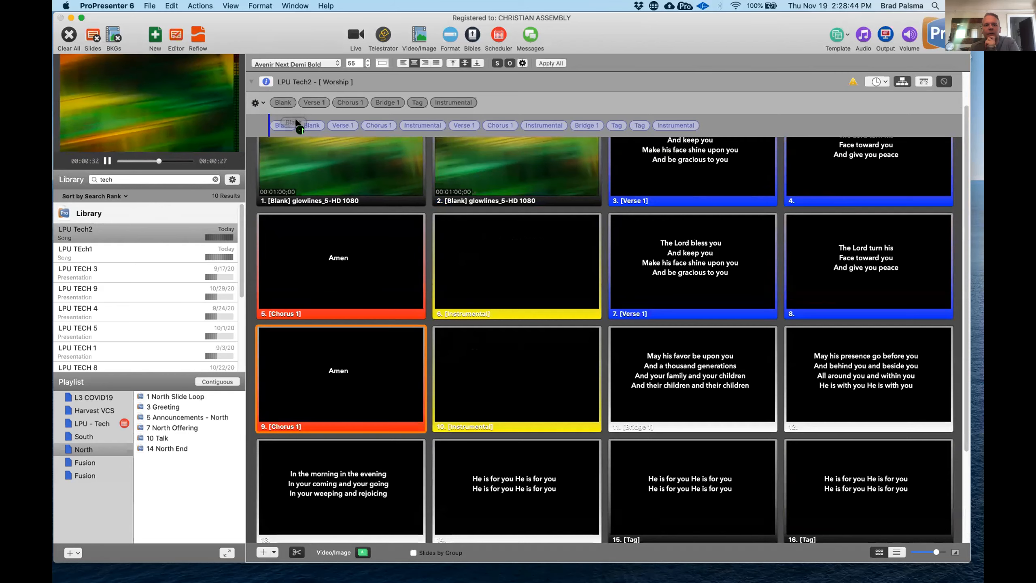
pyautogui.click(283, 103)
pyautogui.click(283, 103)
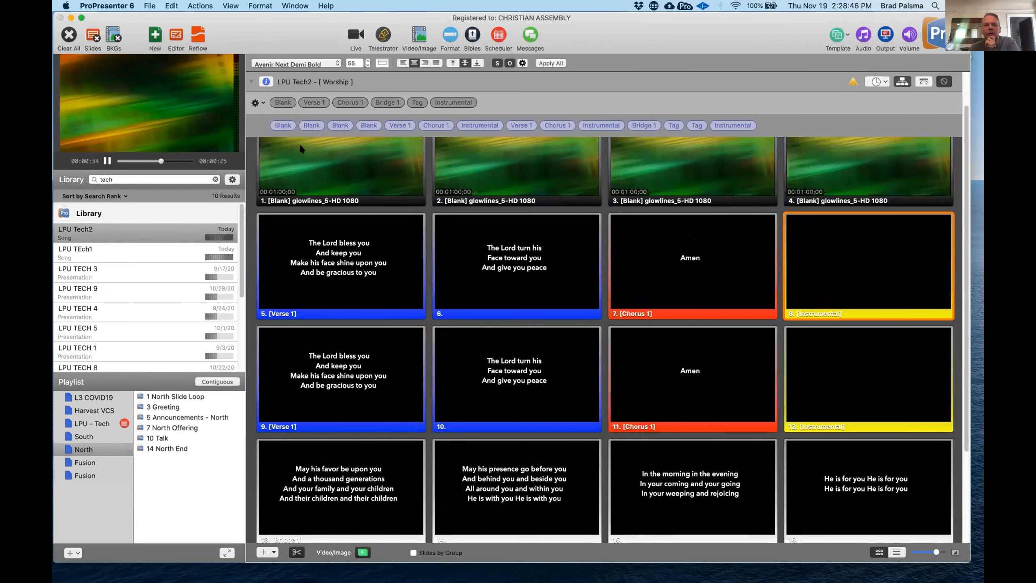
pyautogui.scroll(2, 335, 196)
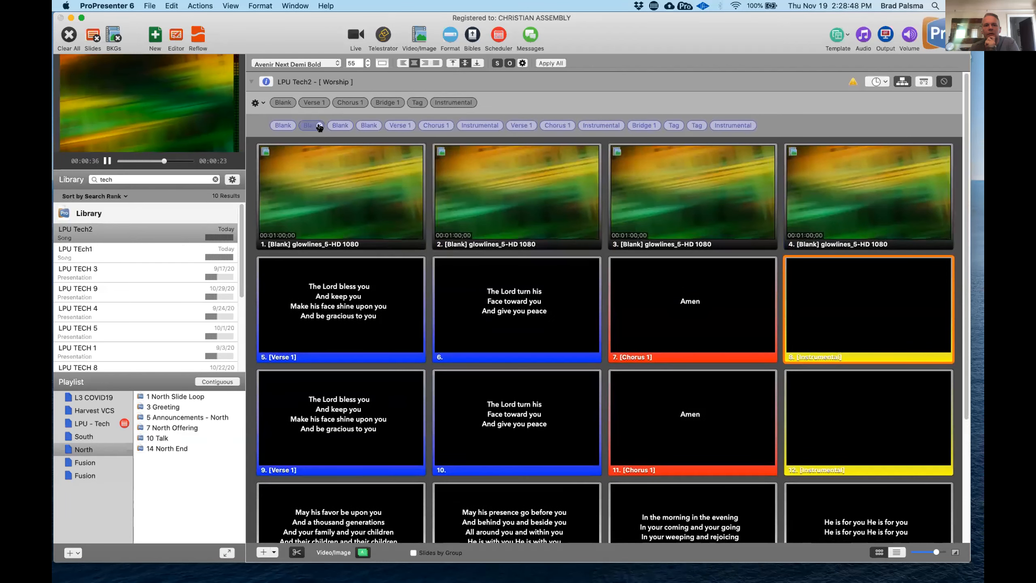
pyautogui.click(316, 124)
pyautogui.click(316, 124)
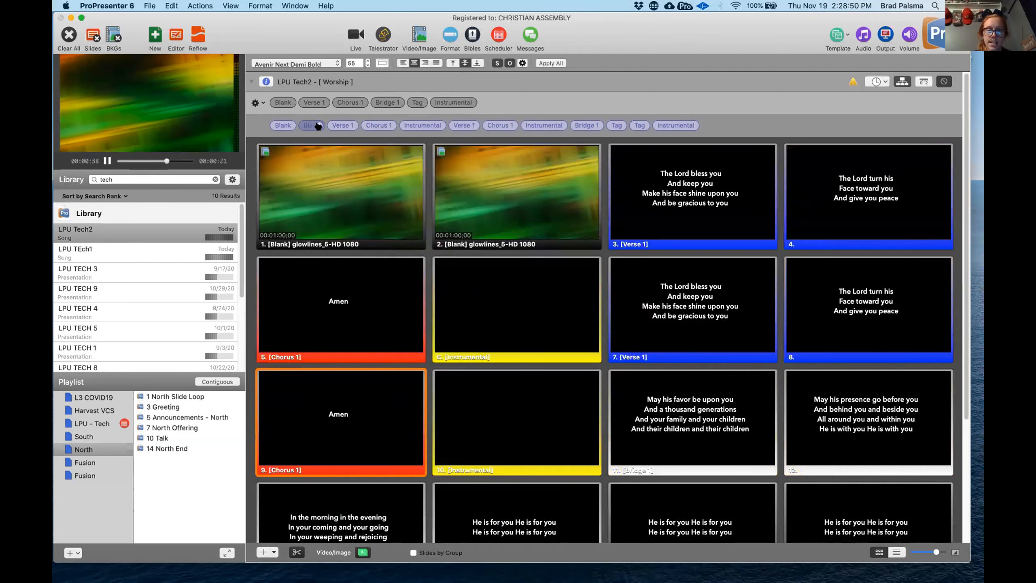
pyautogui.click(316, 124)
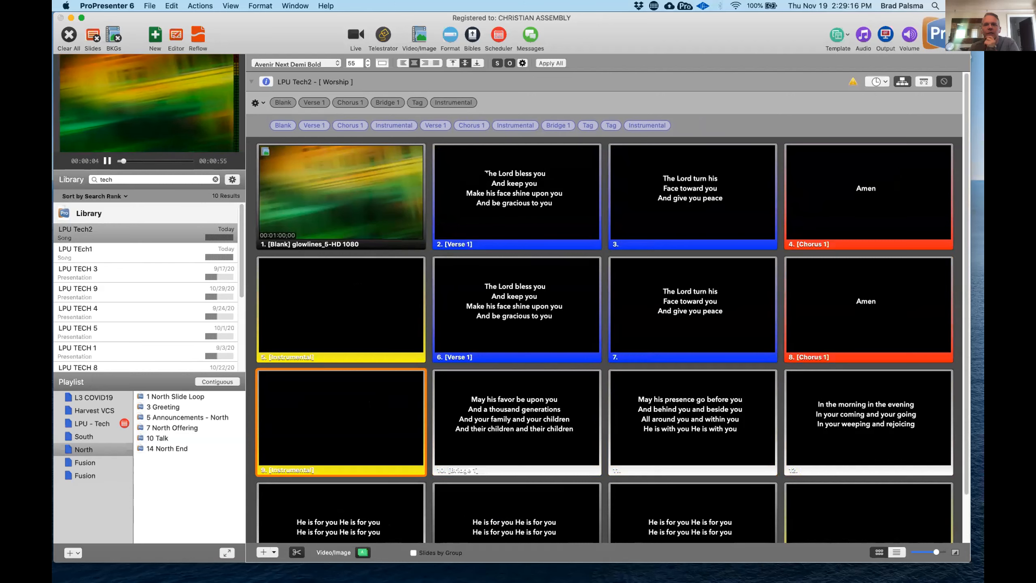
# - Examine the group labels available for the first Verse 1 slide without changing its label
pyautogui.rightClick(485, 171)
pyautogui.moveTo(524, 288)
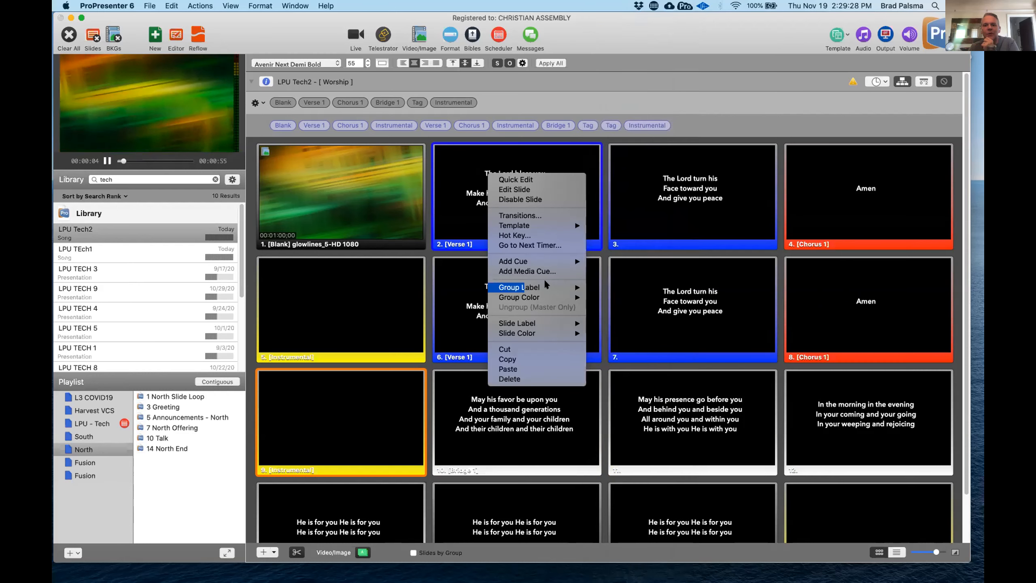
pyautogui.moveTo(528, 325)
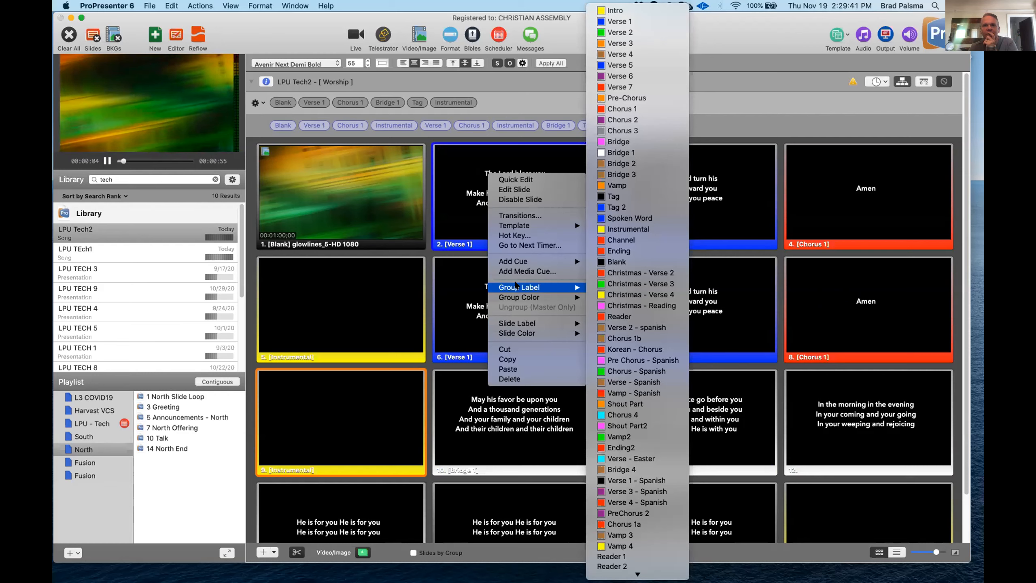
pyautogui.click(319, 25)
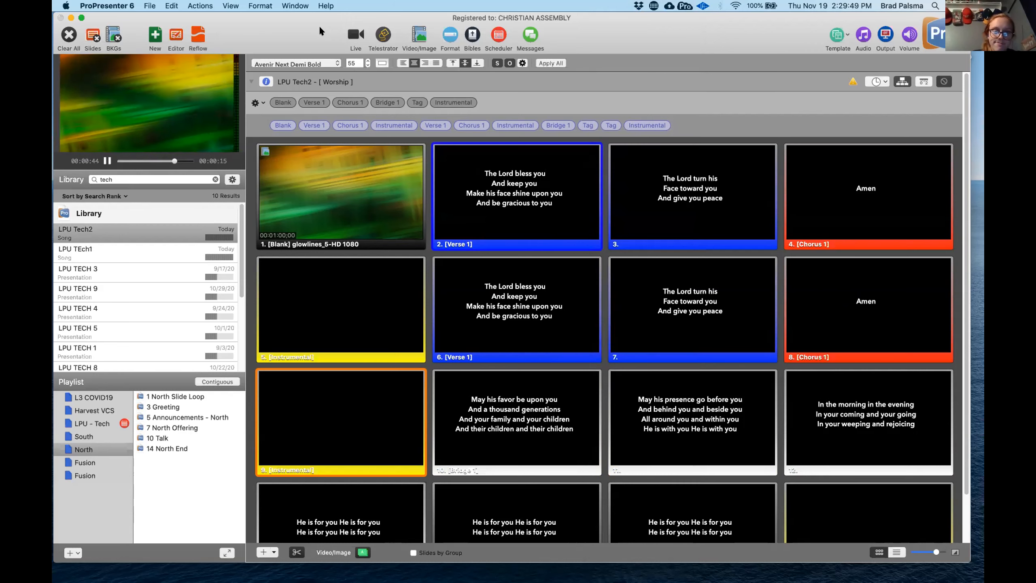
# - Switch LPU Tech2 to the Master arrangement, and examine the group labels available for the Blank slide
pyautogui.click(263, 103)
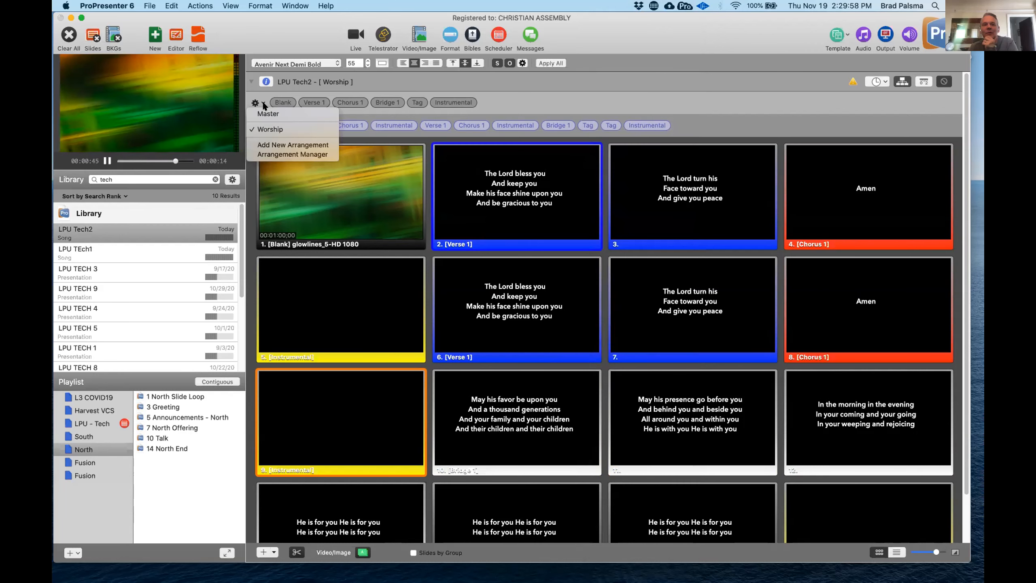
pyautogui.click(263, 114)
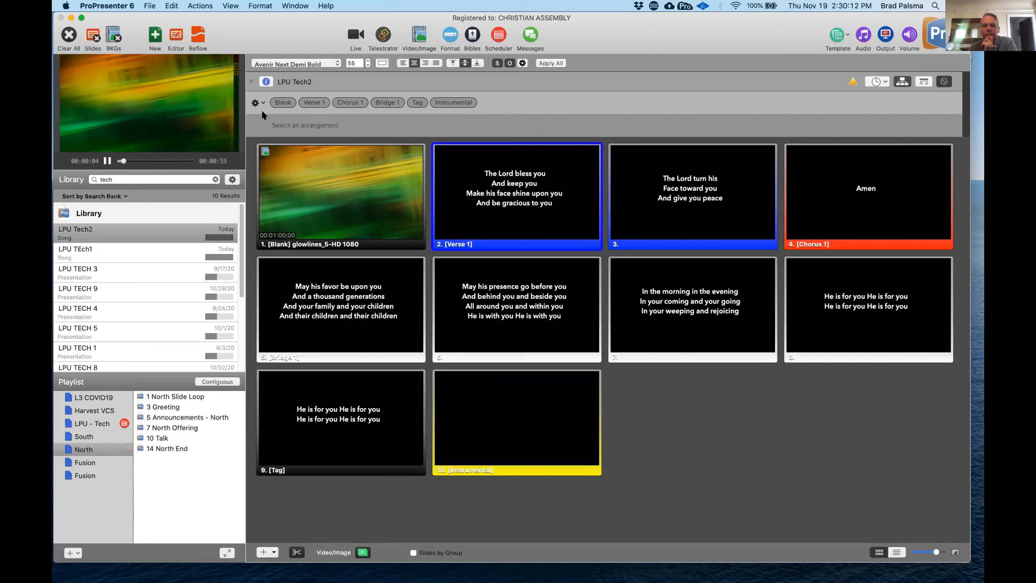
pyautogui.rightClick(331, 196)
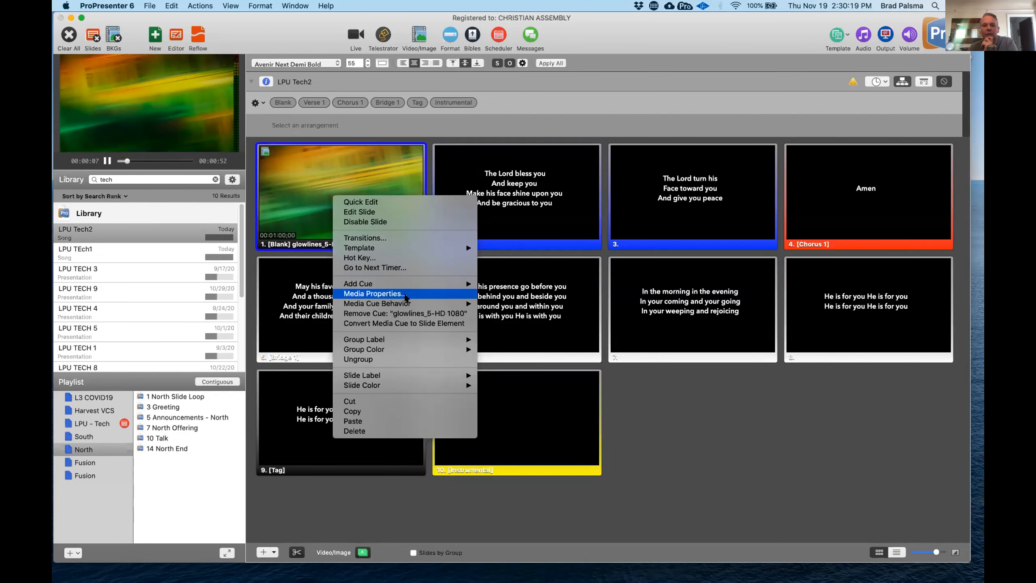
pyautogui.moveTo(405, 306)
pyautogui.moveTo(404, 339)
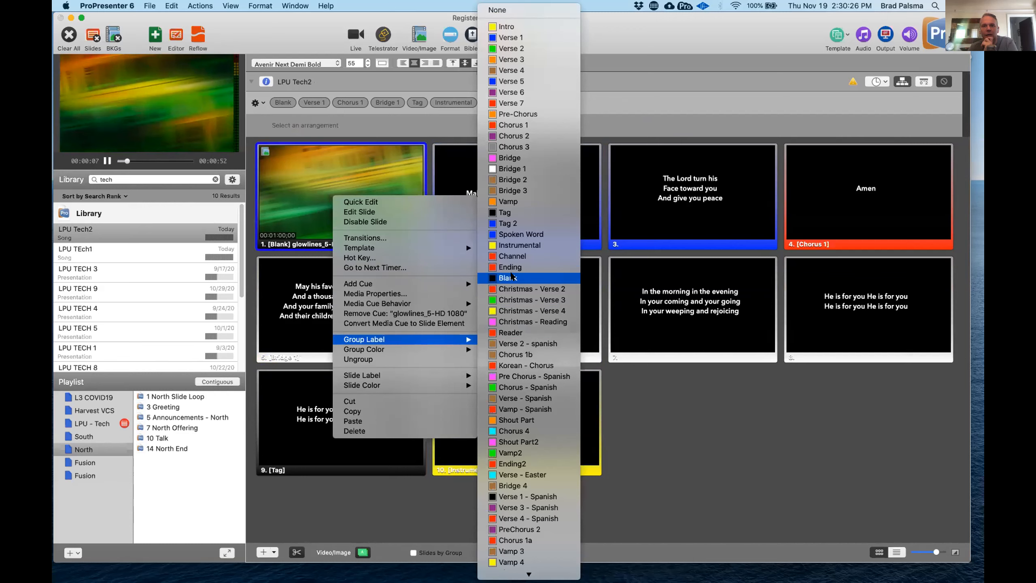
pyautogui.click(281, 18)
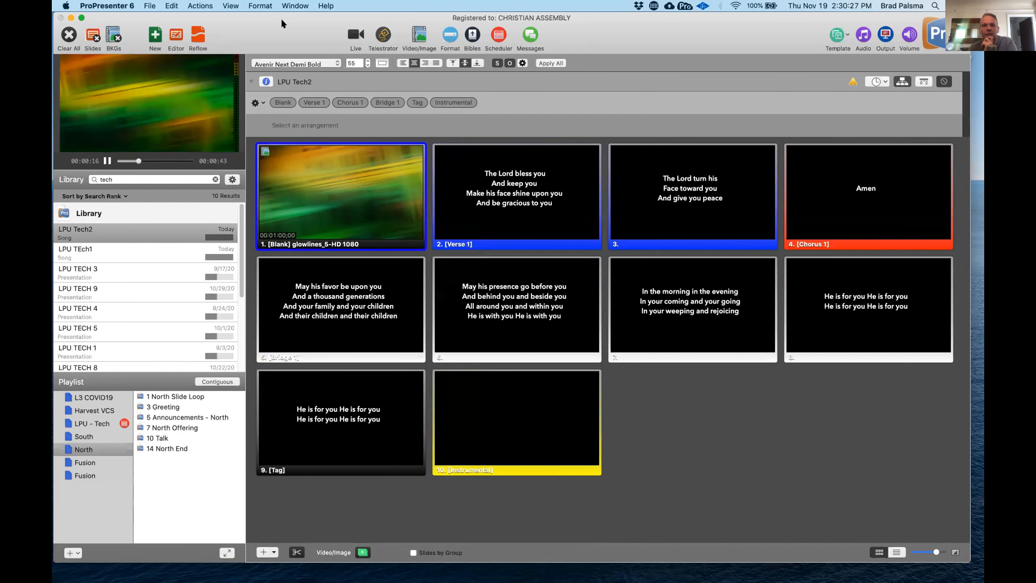
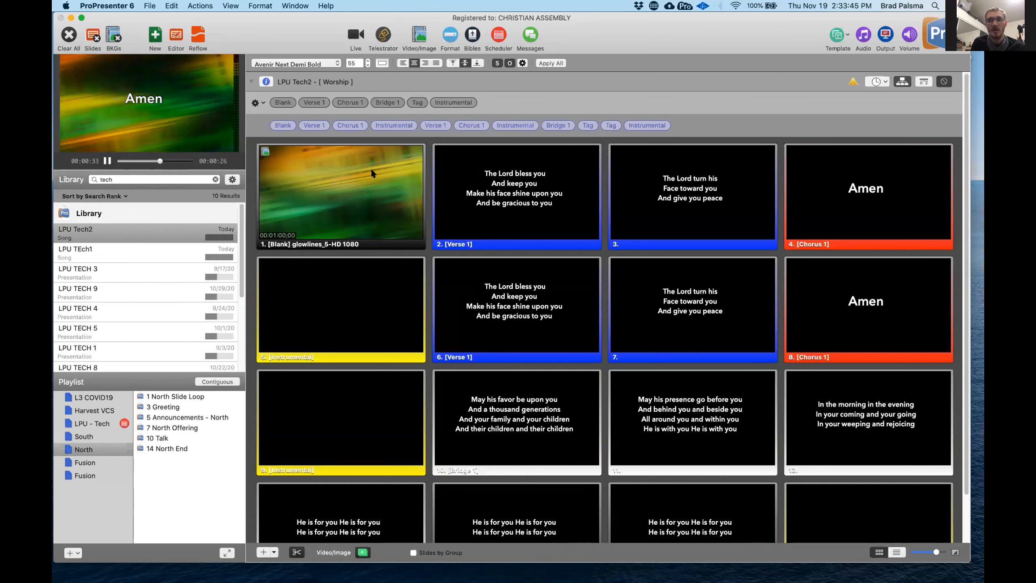
# - Examine the group labels available for the Blank slide in the Worship arrangement without changing its label
pyautogui.rightClick(355, 186)
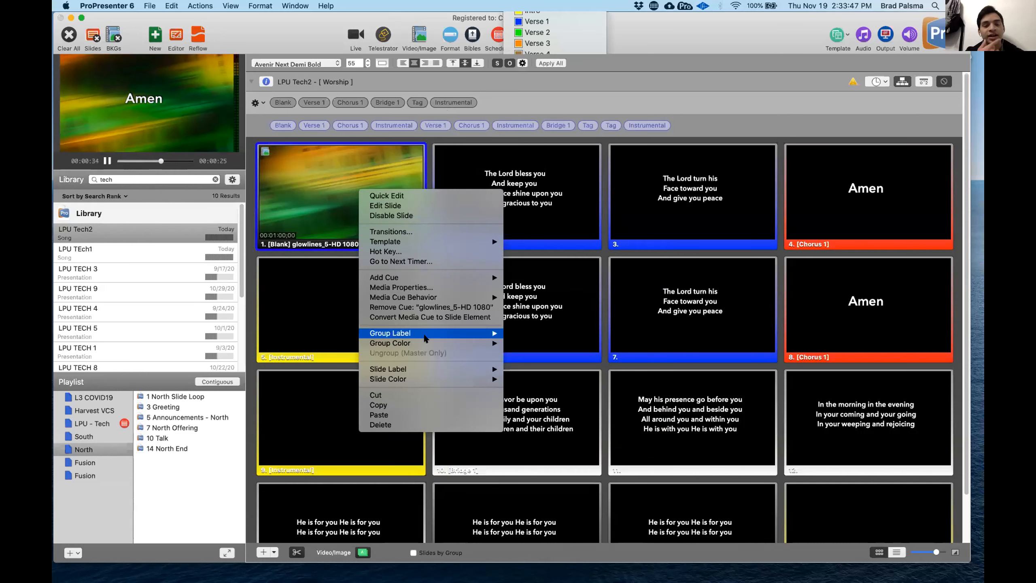
pyautogui.moveTo(425, 338)
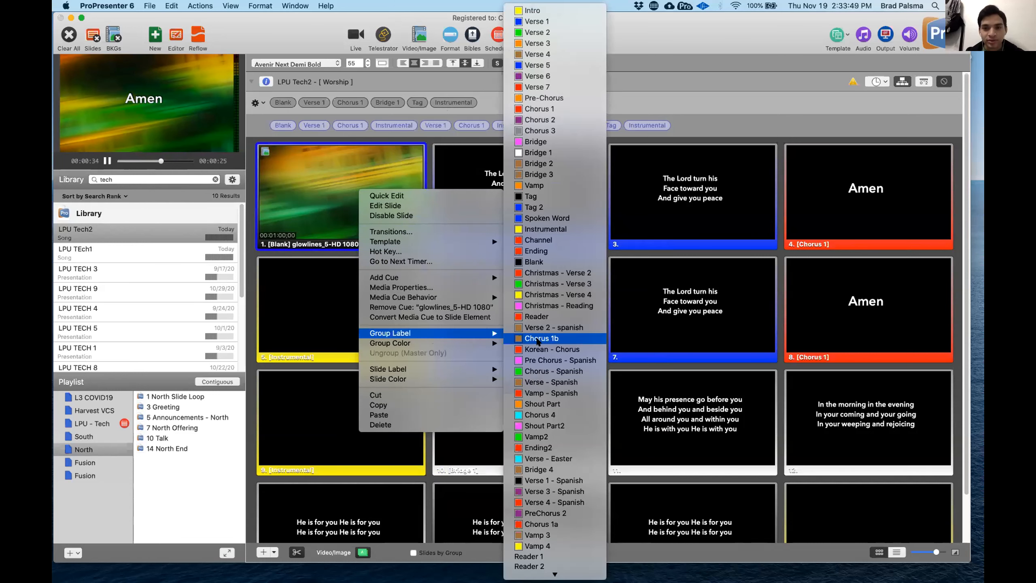
pyautogui.click(680, 26)
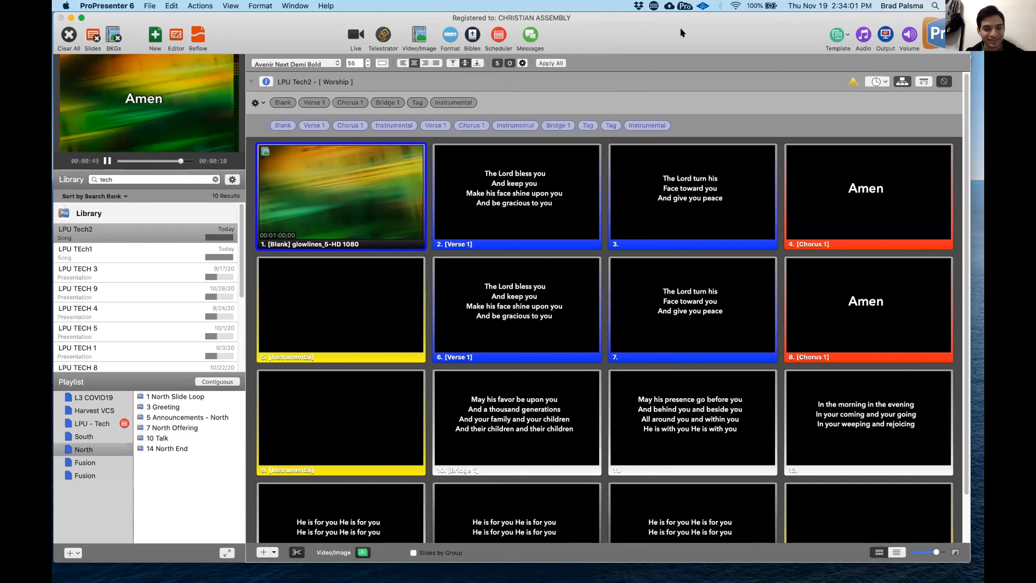
# - Switch to Messages and send the contact the copied link to the article "Using Groups and Arrangements for Presentation Organization"
pyautogui.press('super+Tab')
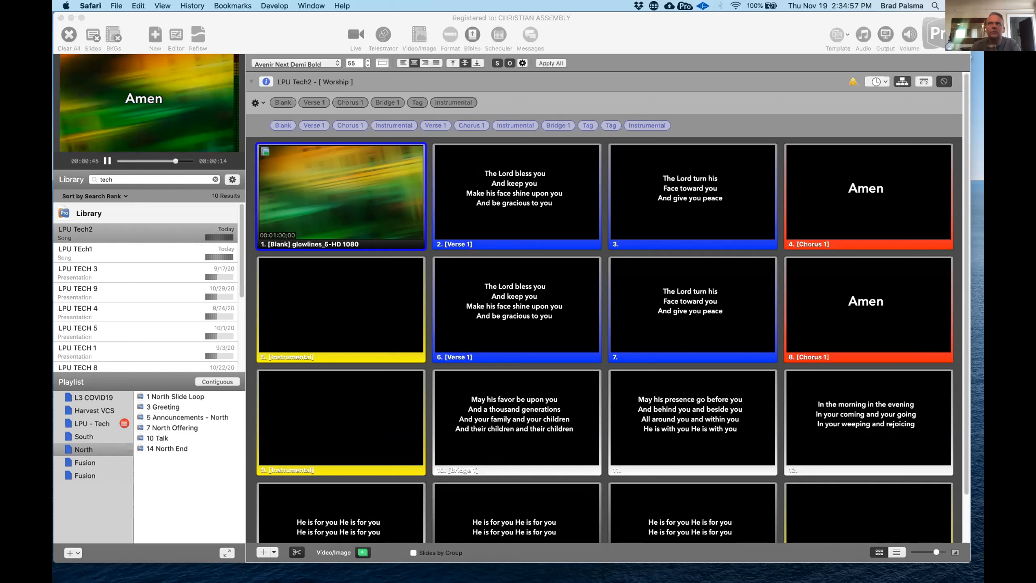
pyautogui.click(202, 567)
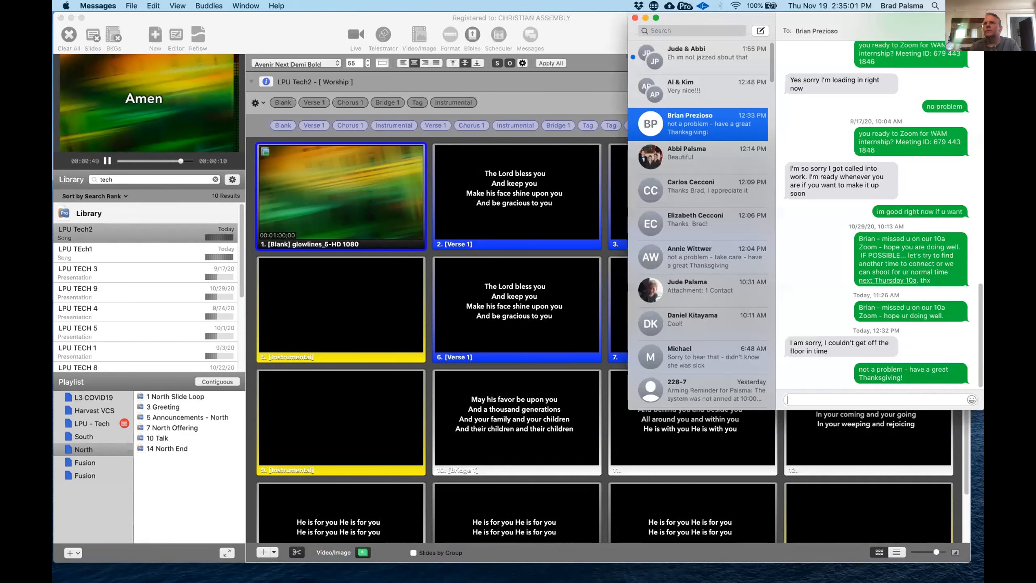
pyautogui.click(759, 31)
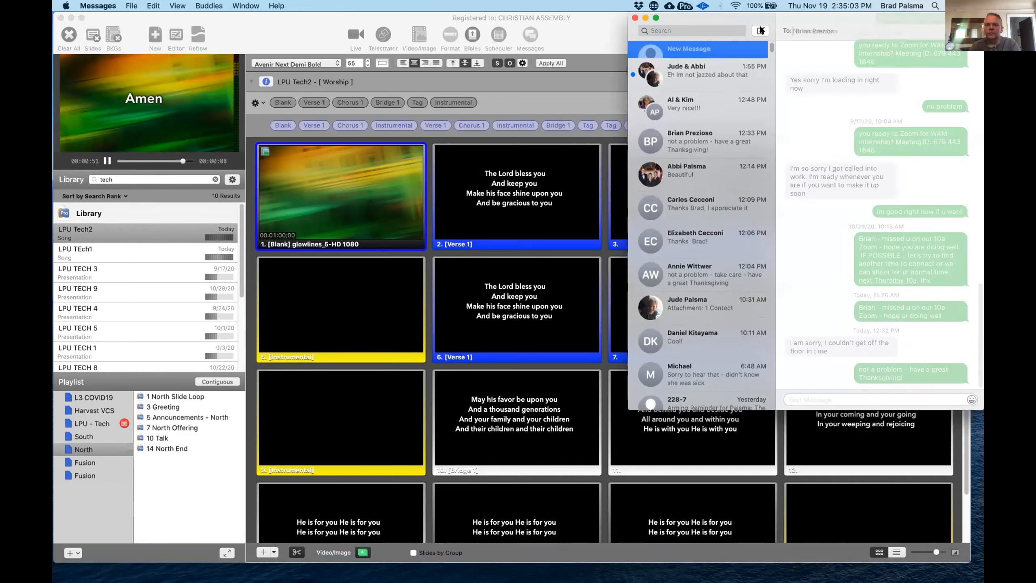
pyautogui.write('marco')
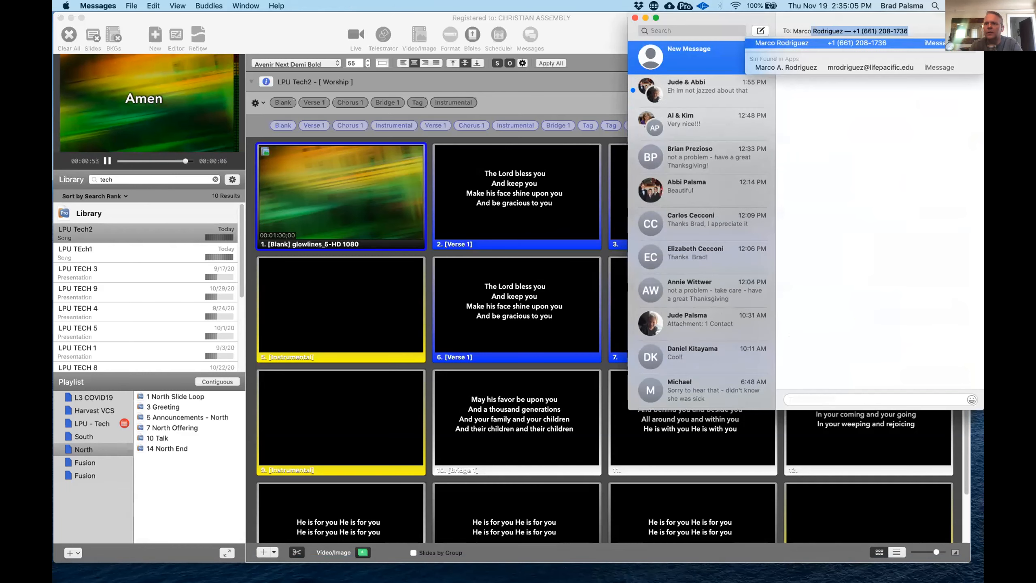
pyautogui.press('Return')
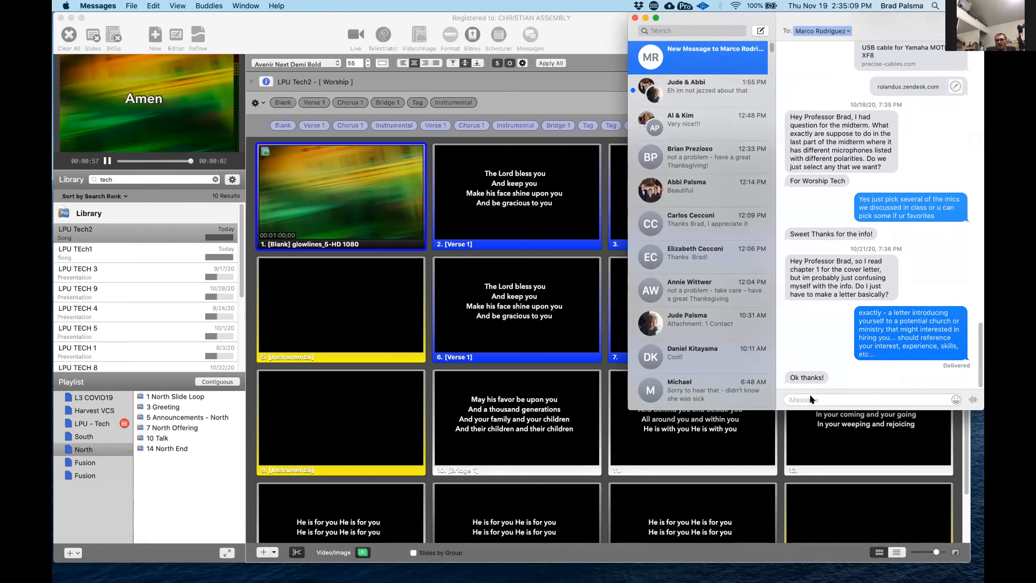
pyautogui.press('super+v')
pyautogui.press('Return')
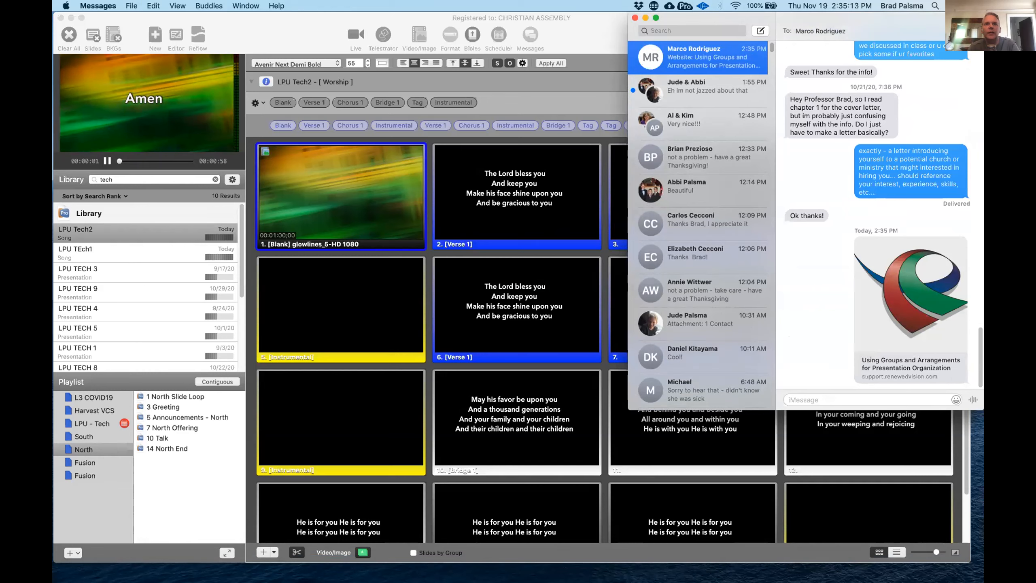
pyautogui.press('super+Tab')
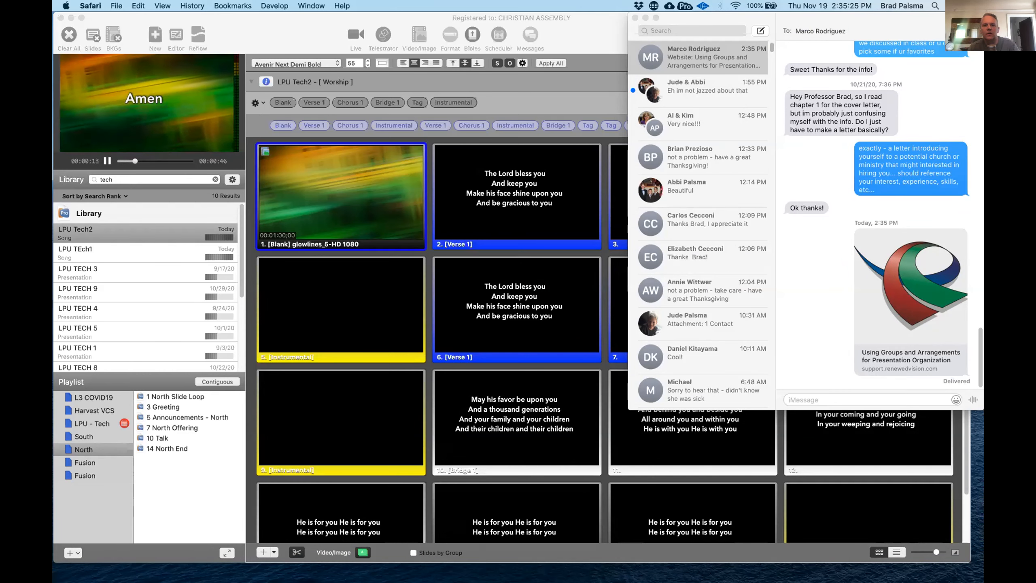
pyautogui.click(285, 33)
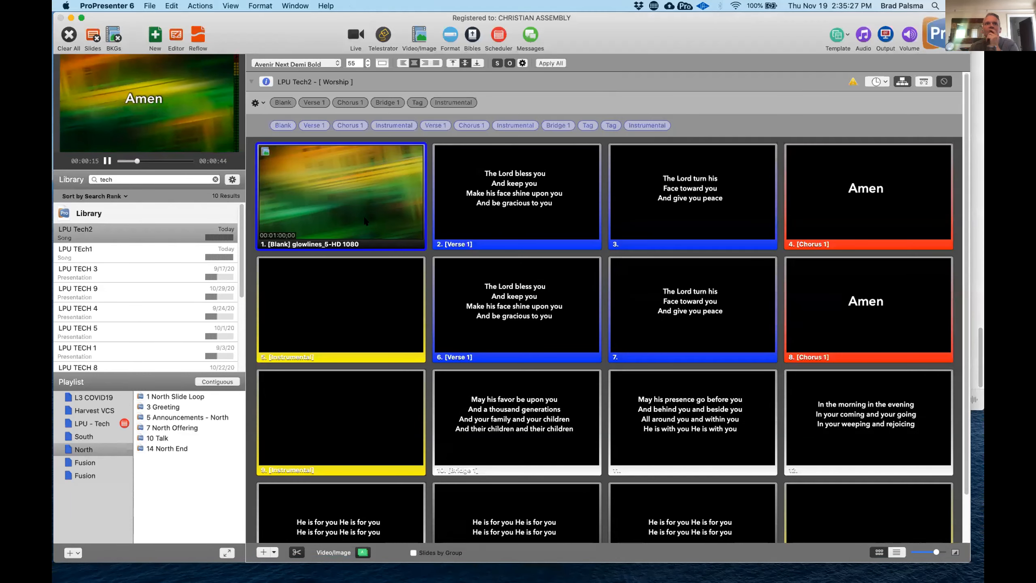
pyautogui.hotkey('ctrl', 'Up')
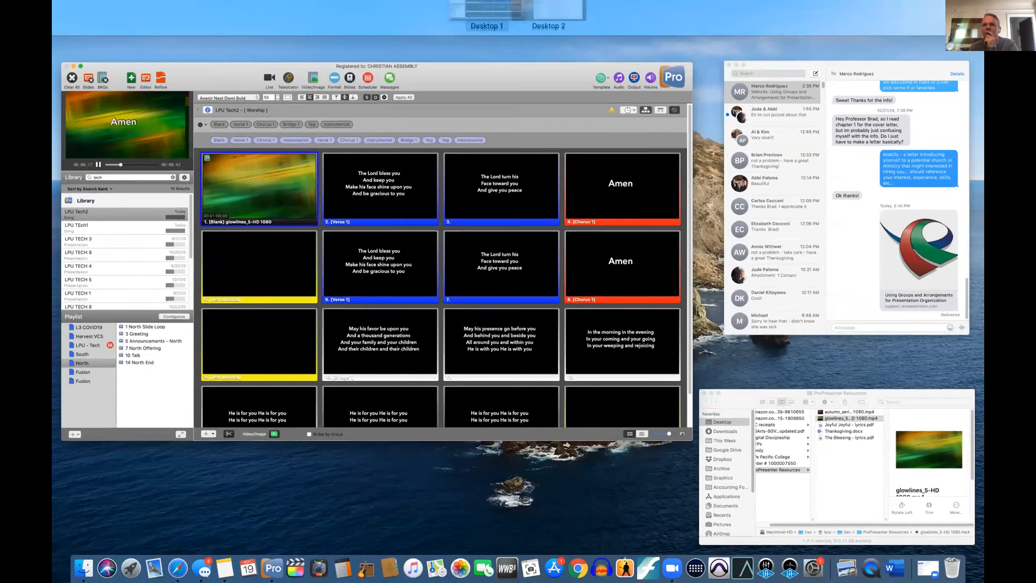
pyautogui.hotkey('ctrl', 'Up')
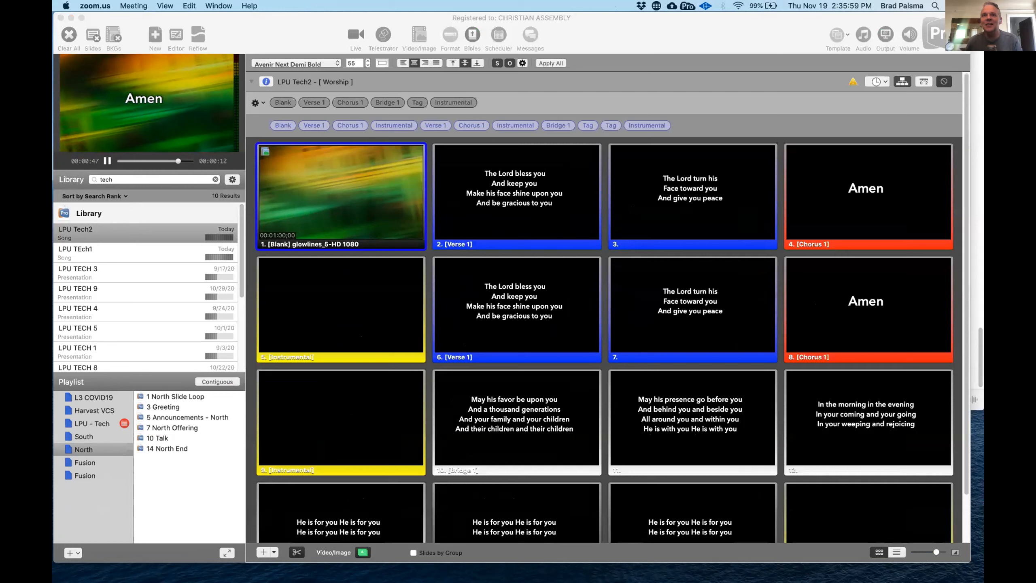
pyautogui.press('super+Tab')
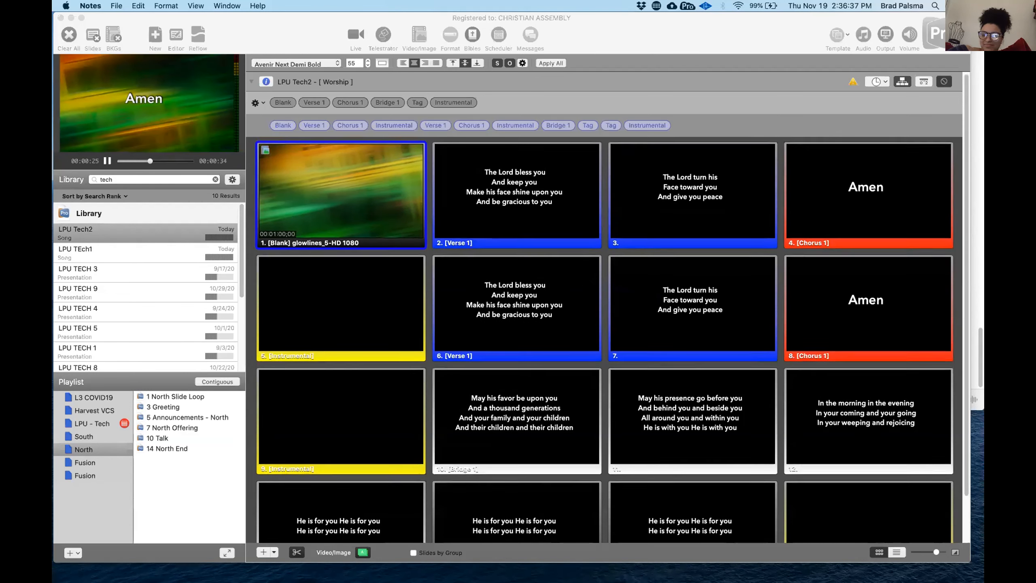
pyautogui.click(261, 44)
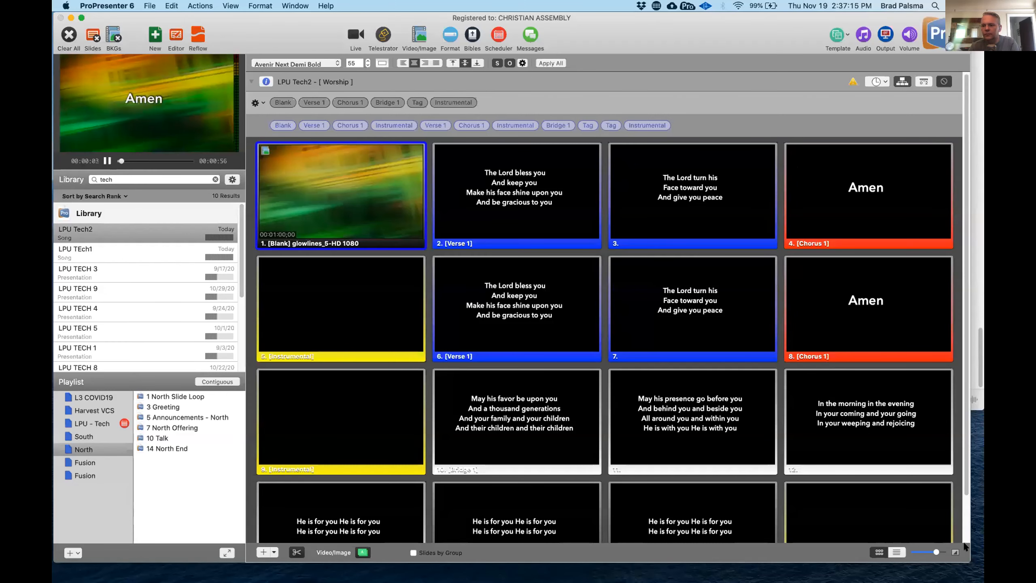
# - Shrink the ProPresenter window to free desktop space and minimise the Messages window
pyautogui.moveTo(965, 556); pyautogui.dragTo(827, 535)
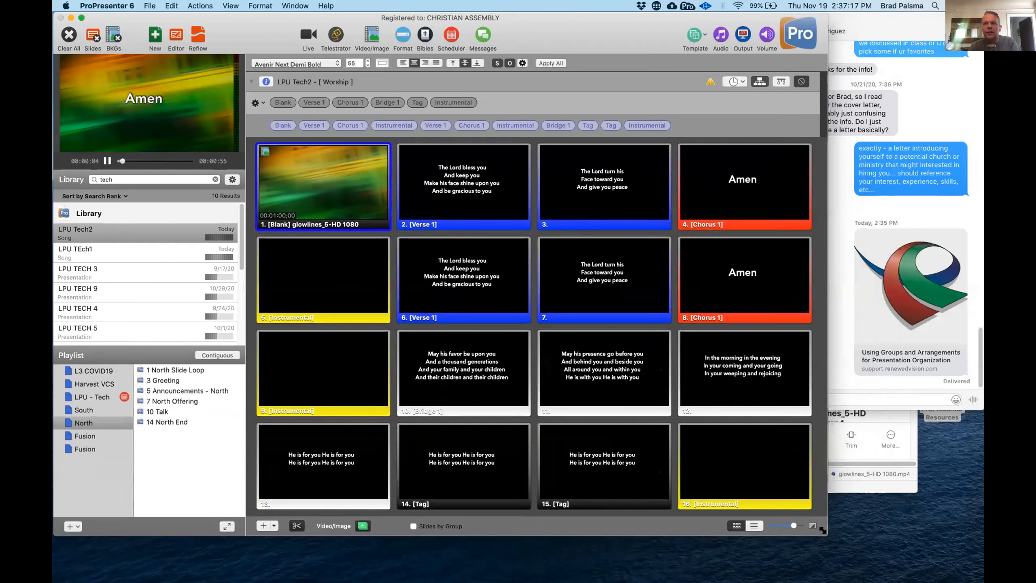
pyautogui.click(878, 30)
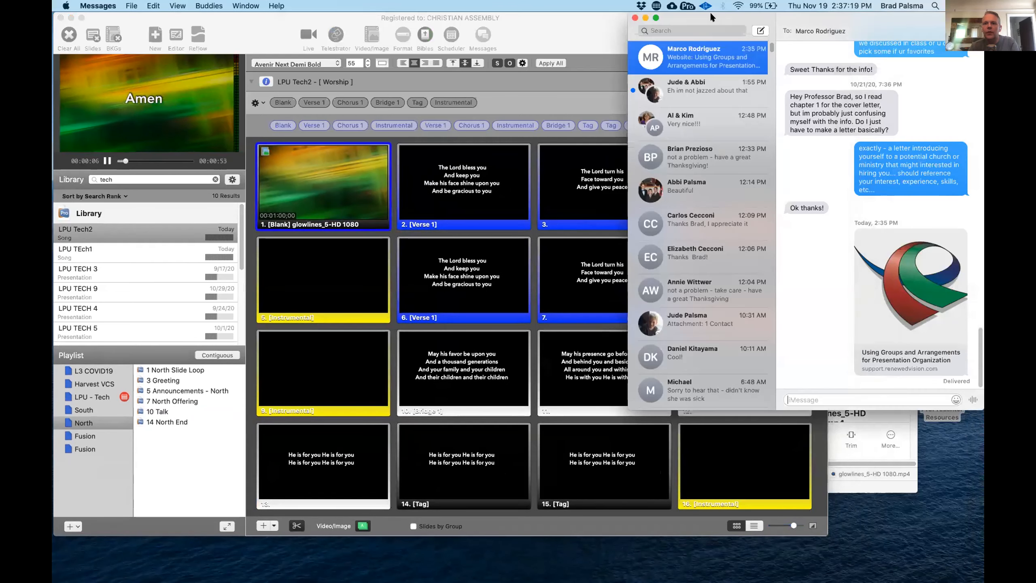
pyautogui.click(642, 19)
# - Open Thanksgiving.docx from the ProPresenter Resources folder in Word
pyautogui.click(867, 275)
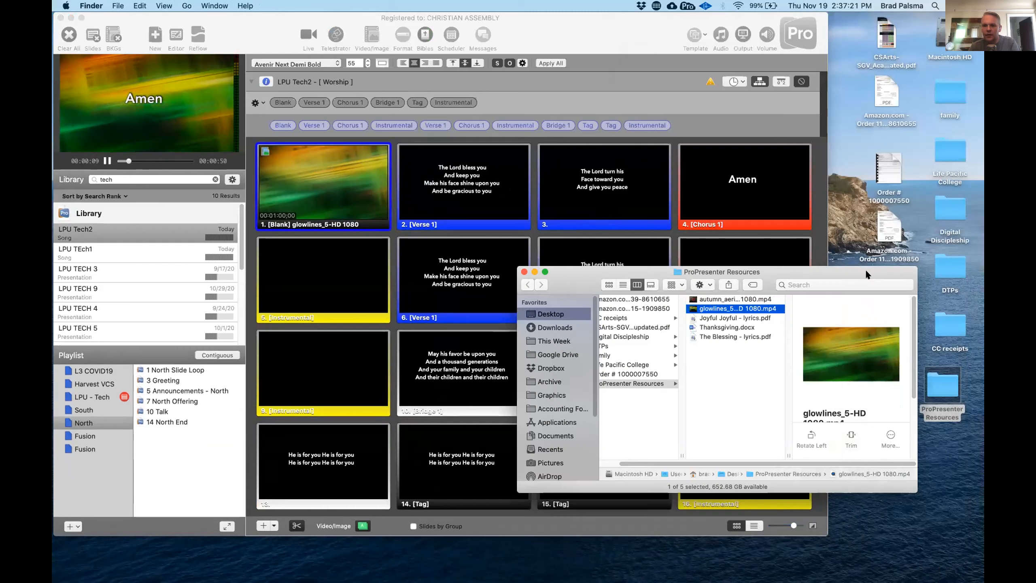
pyautogui.click(720, 326)
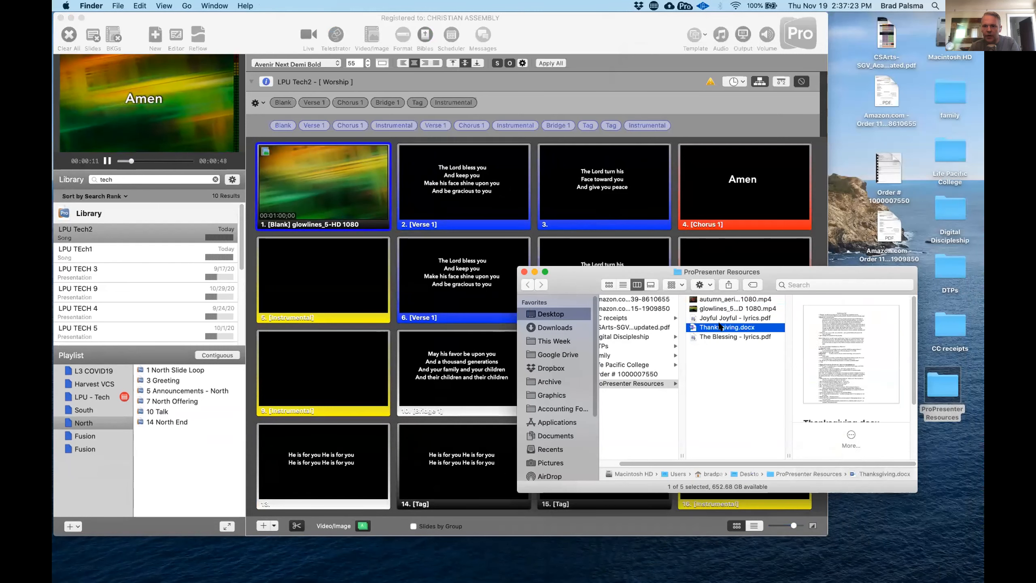
pyautogui.doubleClick(720, 326)
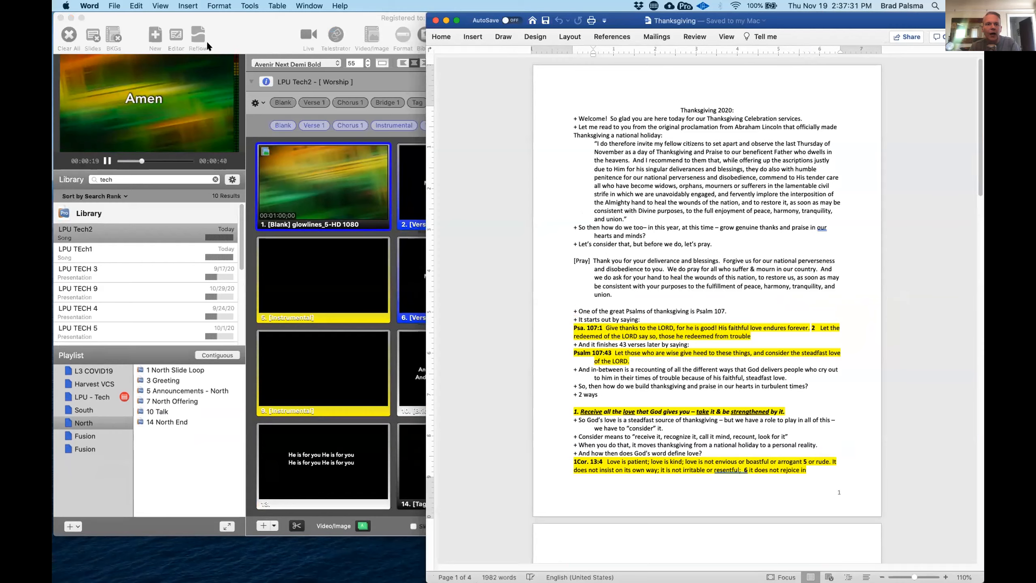
# - Switch to ProPresenter and create a new file named SERMON Tech1 in the Speaker Notes category
pyautogui.click(232, 34)
pyautogui.click(155, 35)
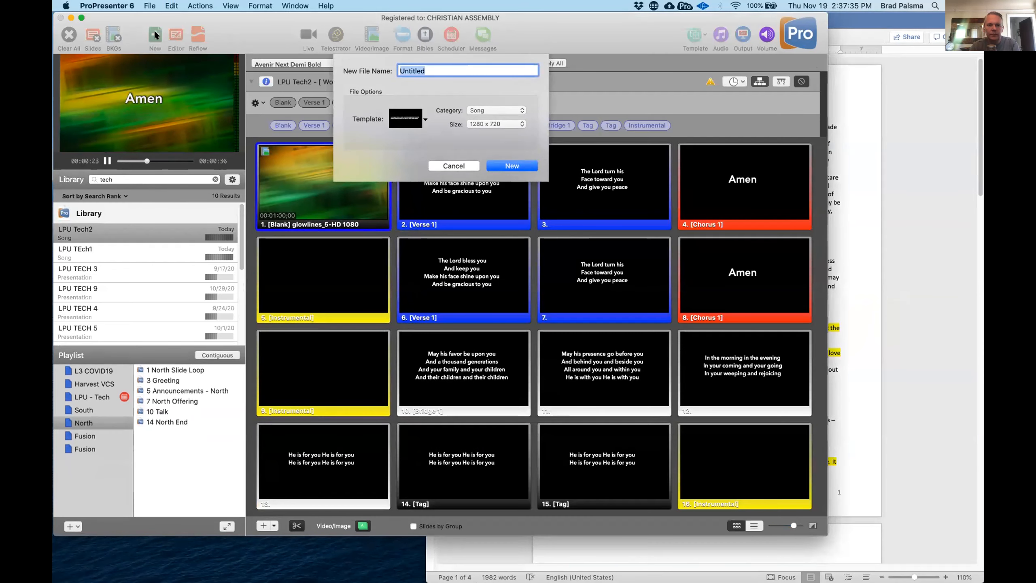
pyautogui.write('SERMON')
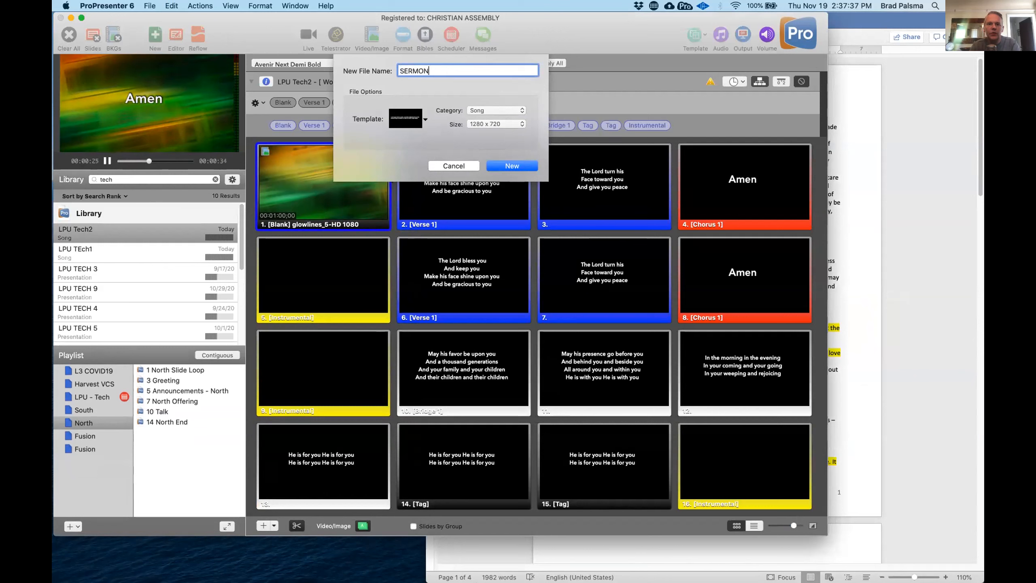
pyautogui.write(' Tech1')
pyautogui.click(491, 112)
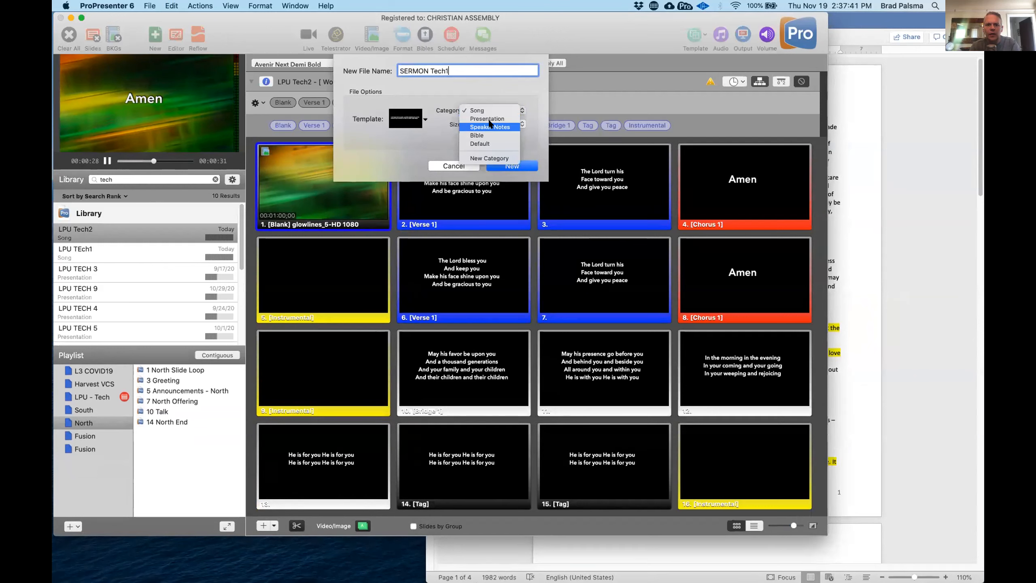
pyautogui.click(490, 127)
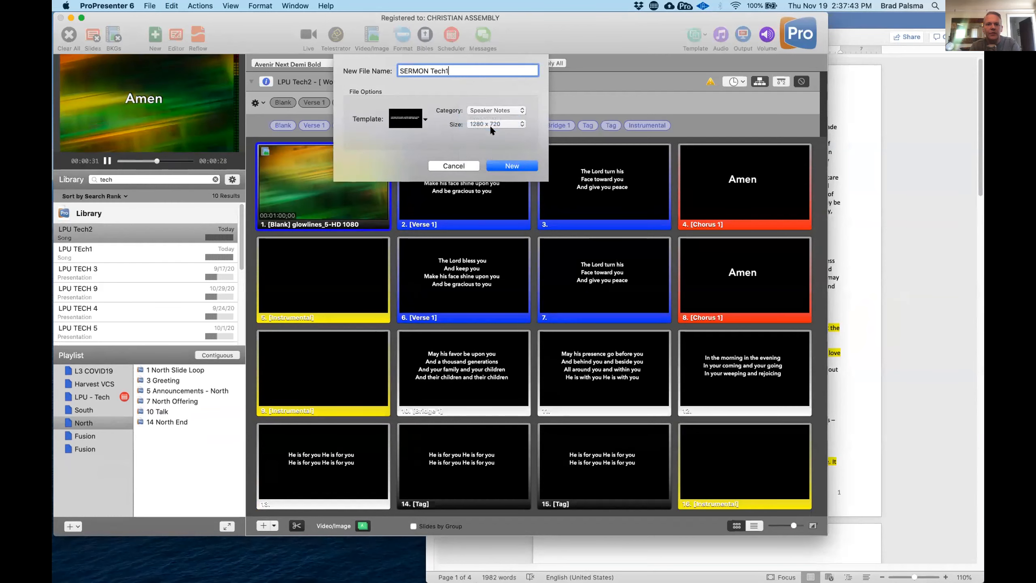
pyautogui.click(512, 166)
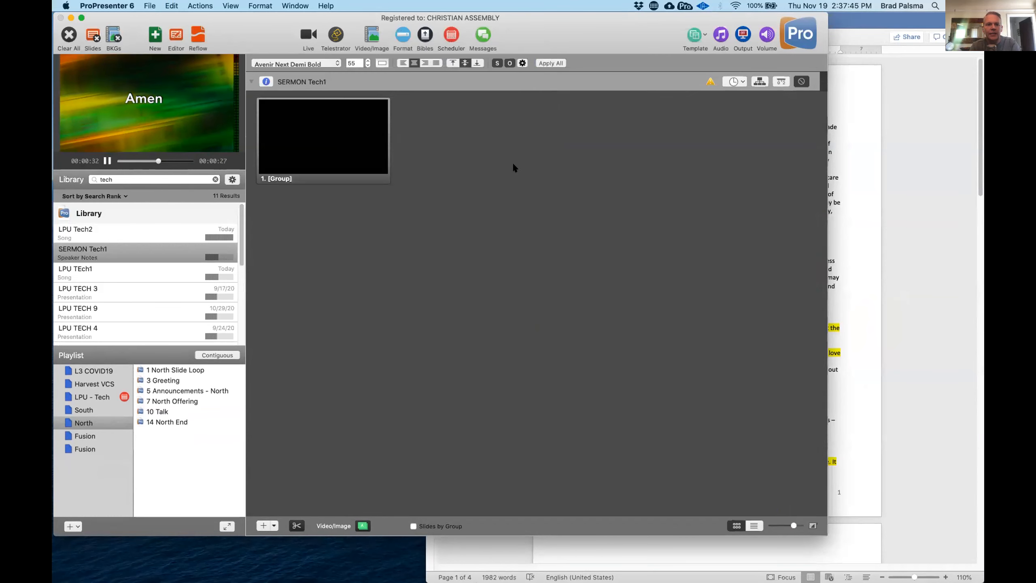
# - Copy the passage from Psa. 107:1 through Psalm 107:43 in the Word notes into slide 1 using the Reflow Editor
pyautogui.click(198, 34)
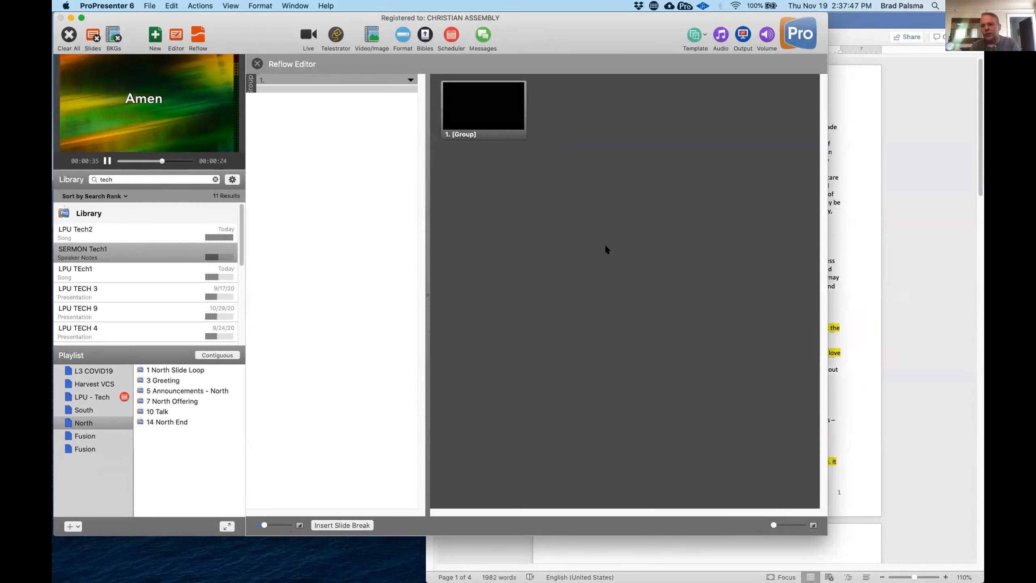
pyautogui.click(903, 249)
pyautogui.moveTo(571, 324); pyautogui.dragTo(641, 358)
pyautogui.press('super+c')
pyautogui.click(281, 76)
pyautogui.press('super+v')
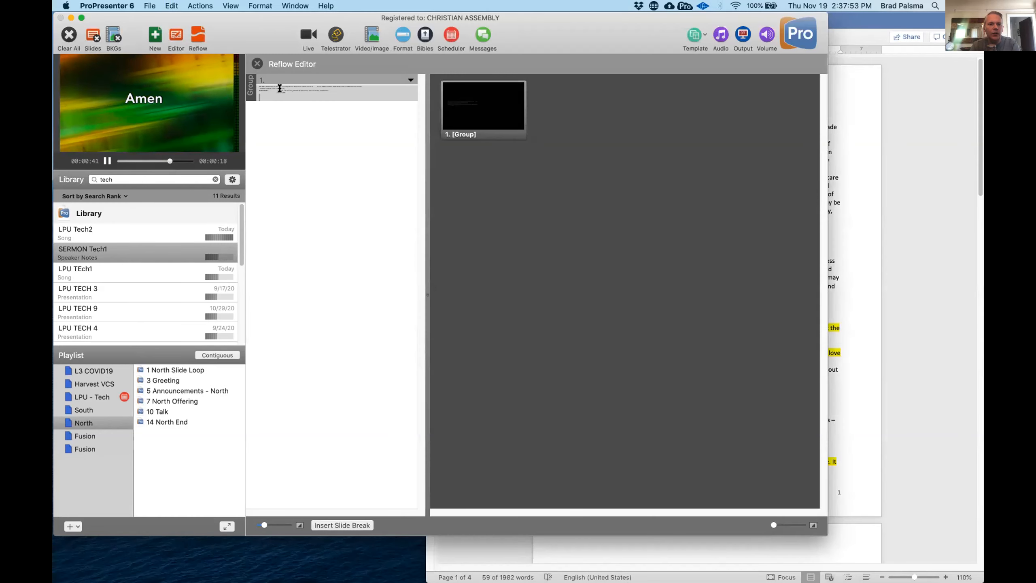
# - Add a second slide and fill it with the sermon point "1. Receive all the love that God gives you" from the Word notes
pyautogui.hotkey('alt', 'Return')
pyautogui.click(958, 209)
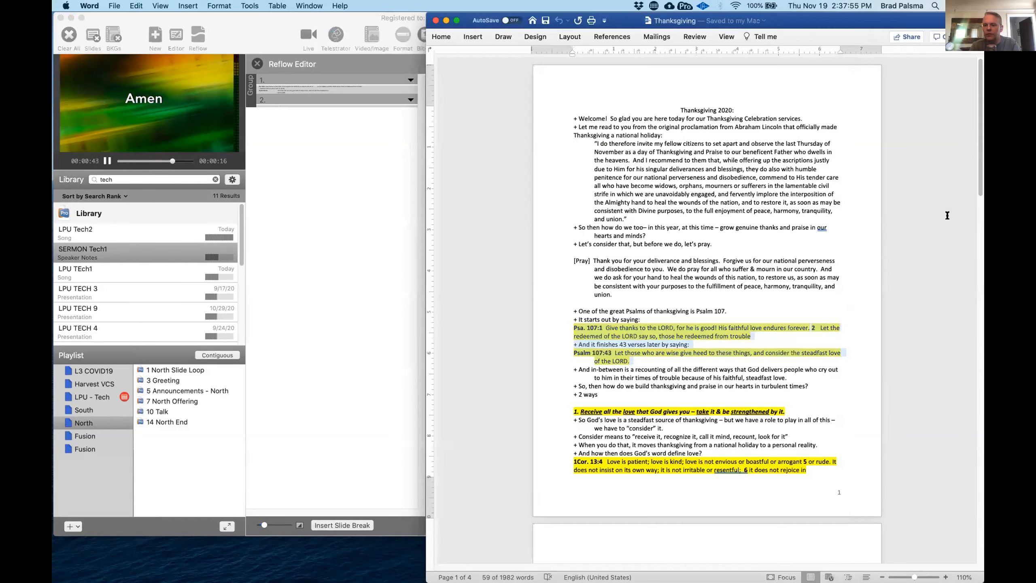
pyautogui.moveTo(569, 407); pyautogui.dragTo(788, 407)
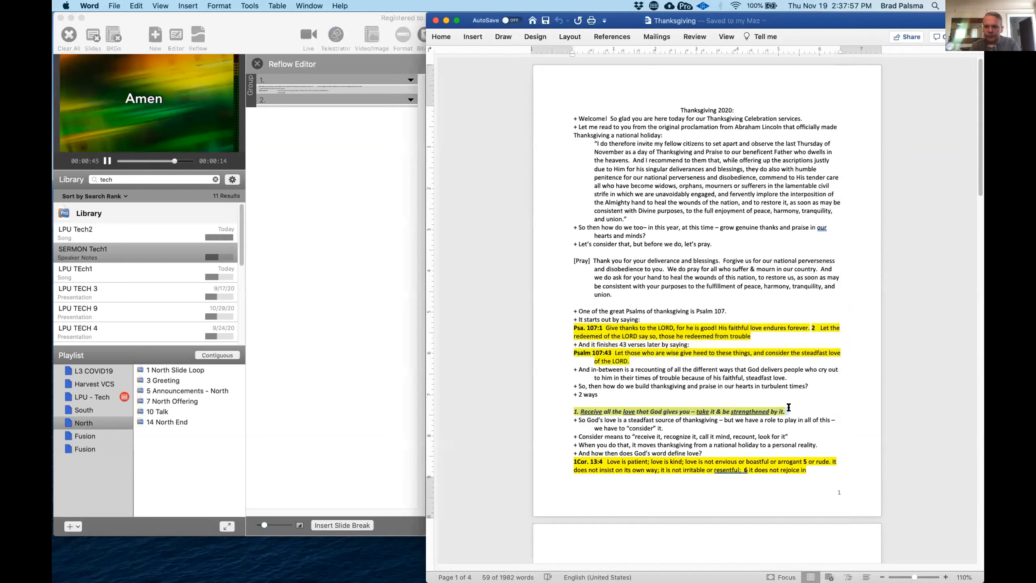
pyautogui.click(339, 182)
pyautogui.click(289, 107)
pyautogui.press('super+v')
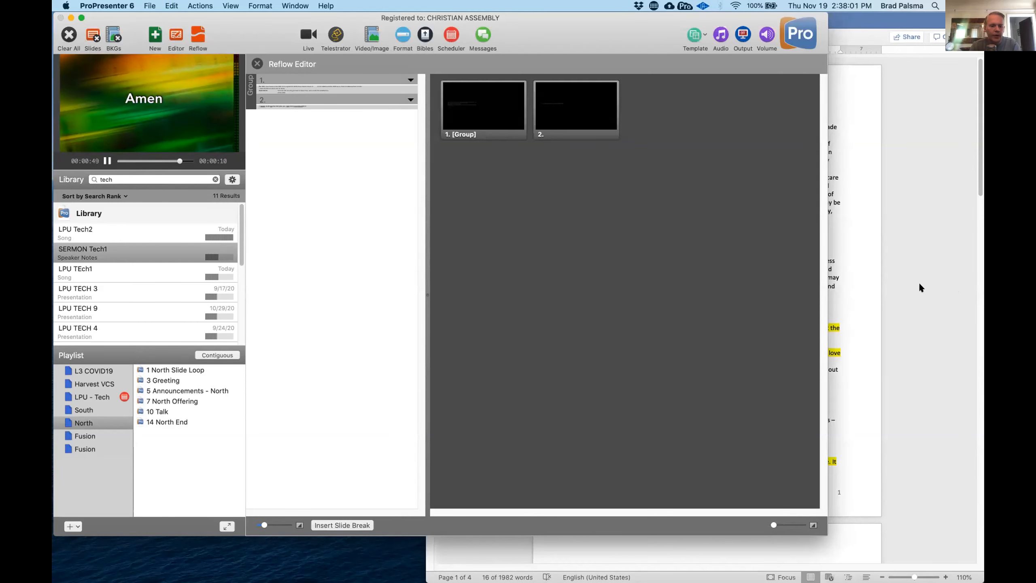
# - Copy the highlighted 1Cor. 13:4 passage, through "endures all things", from the Word notes into slide 3
pyautogui.click(897, 415)
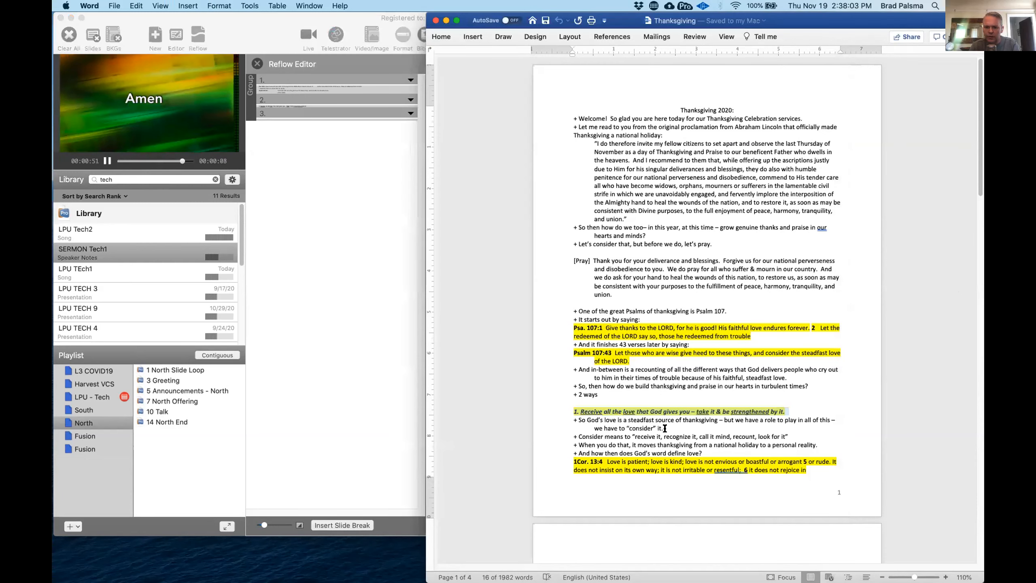
pyautogui.scroll(-5, 664, 428)
pyautogui.moveTo(571, 318); pyautogui.dragTo(632, 437)
pyautogui.press('super+c')
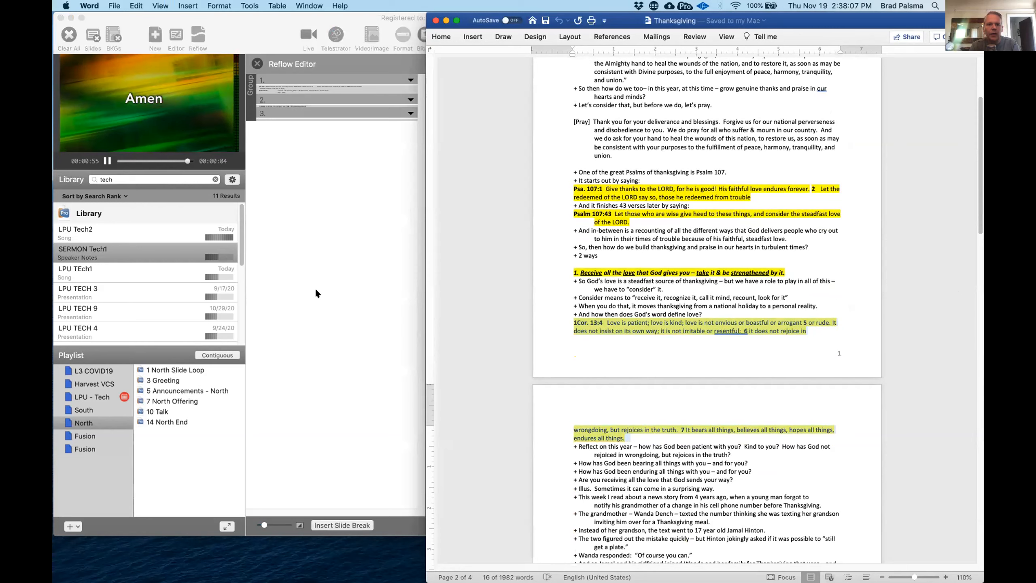
pyautogui.click(274, 133)
pyautogui.press('super+v')
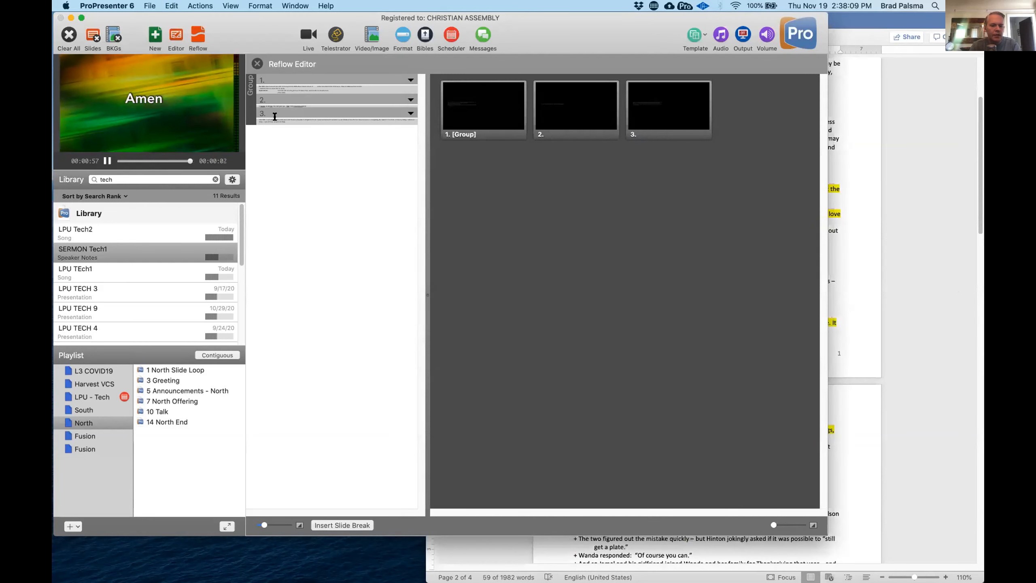
# - Open the slides in the Editor and reset all of slide 1's Psalm 107 text to the Default text style
pyautogui.click(170, 36)
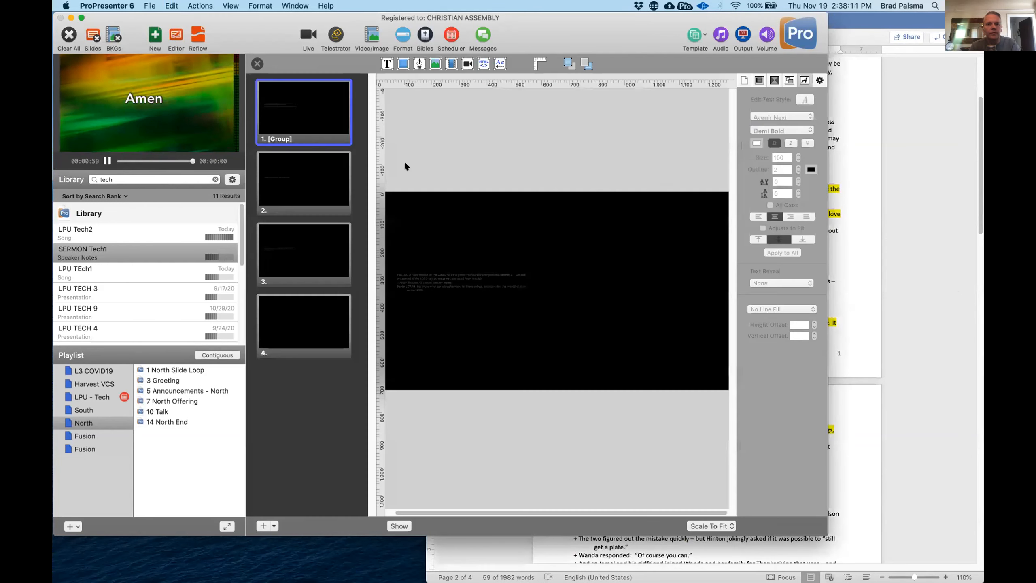
pyautogui.doubleClick(423, 289)
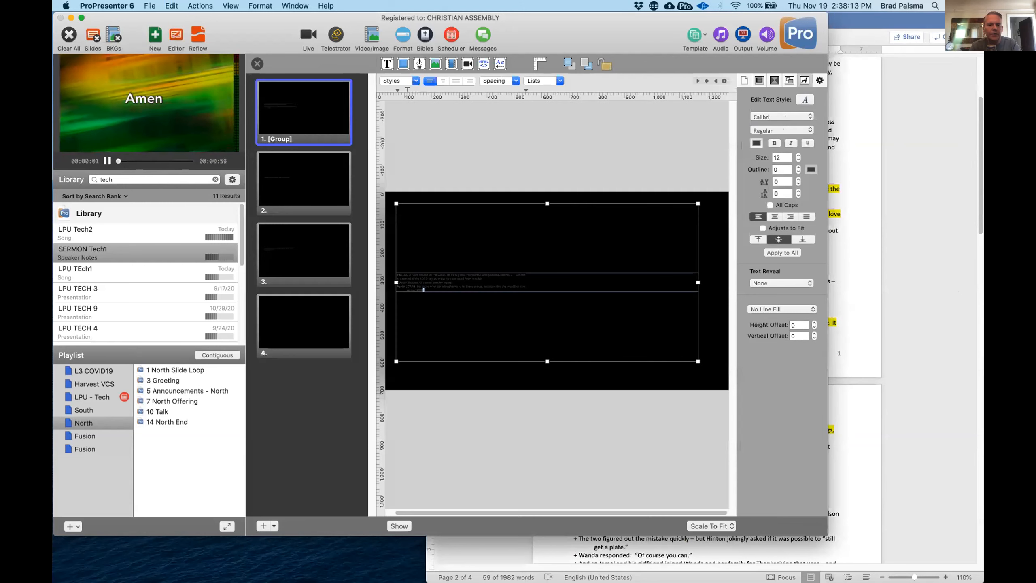
pyautogui.press('super+a')
pyautogui.click(397, 82)
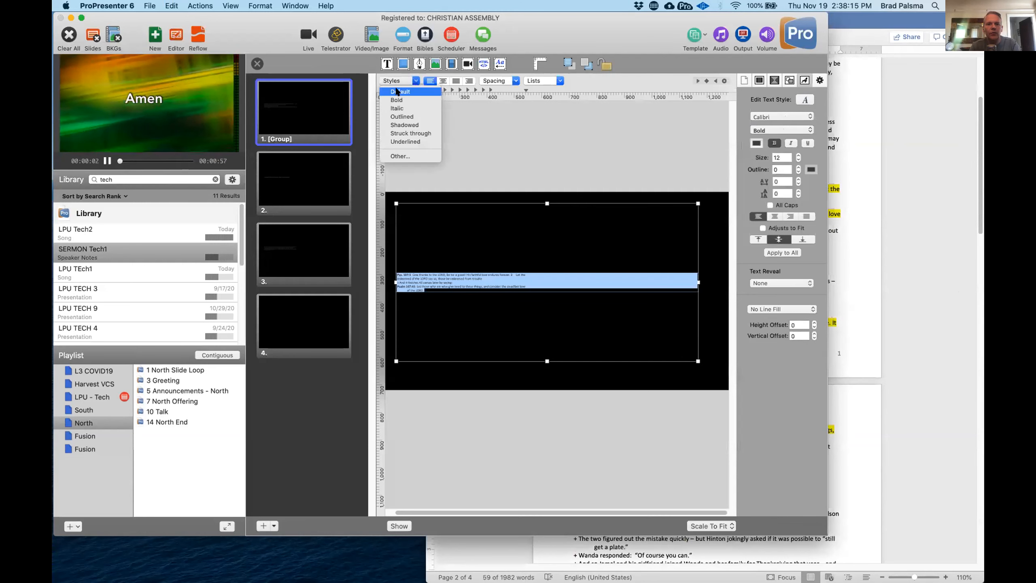
pyautogui.click(398, 92)
# - Apply the Default text style to all of the sermon point text on slide 2
pyautogui.click(322, 188)
pyautogui.doubleClick(481, 282)
pyautogui.press('super+a')
pyautogui.click(403, 82)
pyautogui.click(403, 93)
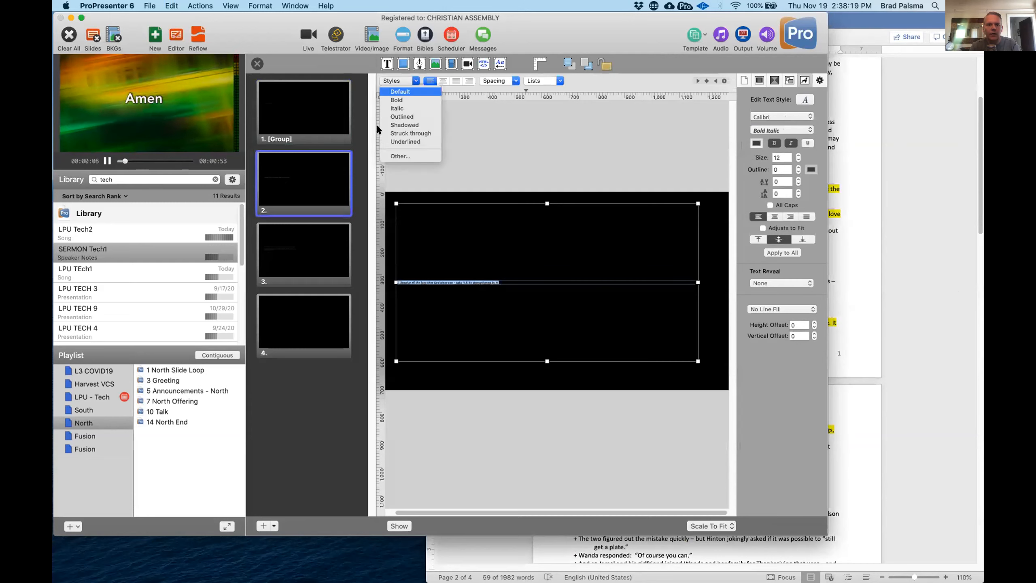
# - Reset all of the 1Cor. 13:4 text on slide 3 to the Default style and close the slide editor
pyautogui.click(286, 261)
pyautogui.doubleClick(461, 282)
pyautogui.press('super+a')
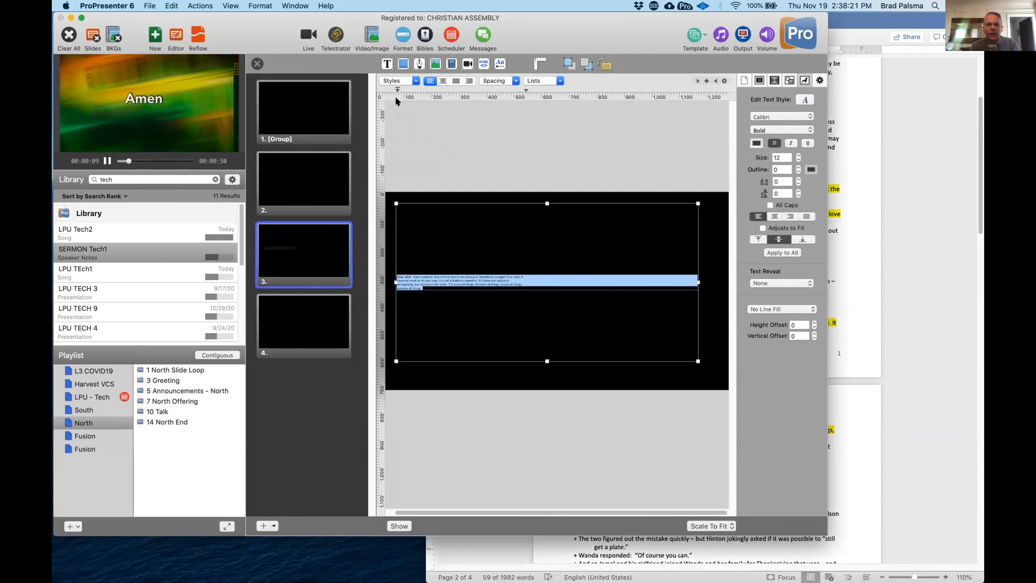
pyautogui.click(399, 83)
pyautogui.click(400, 92)
pyautogui.click(293, 327)
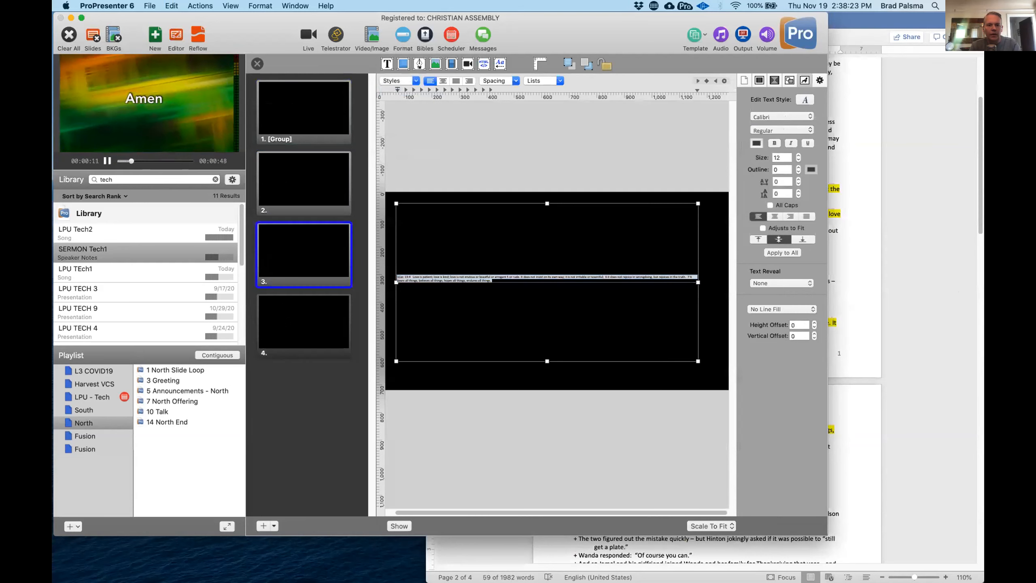
pyautogui.click(256, 64)
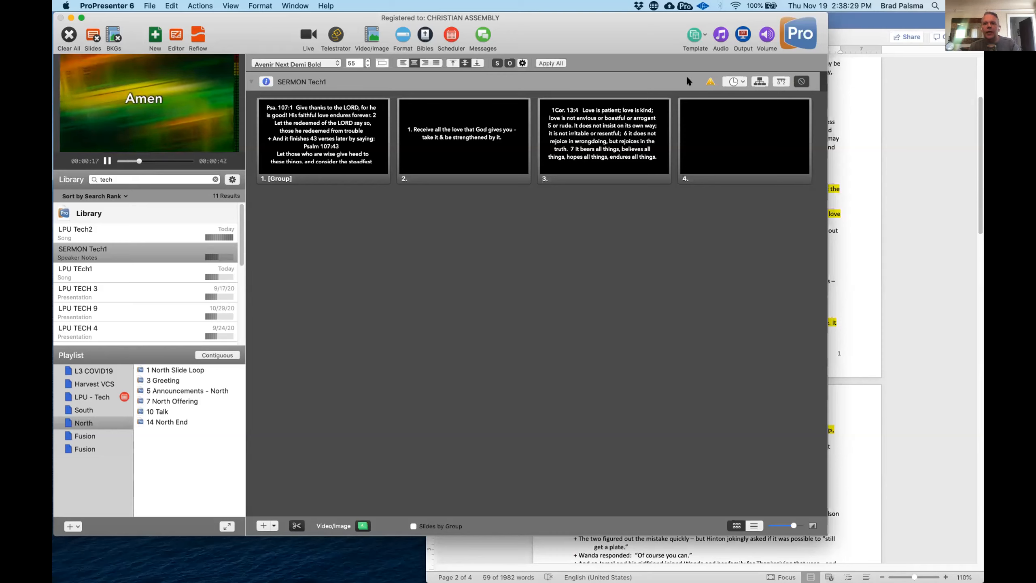
# - Apply the "Mark 1:15 (KJV)" template from the Bible template group to the SERMON Tech1 slides
pyautogui.click(702, 33)
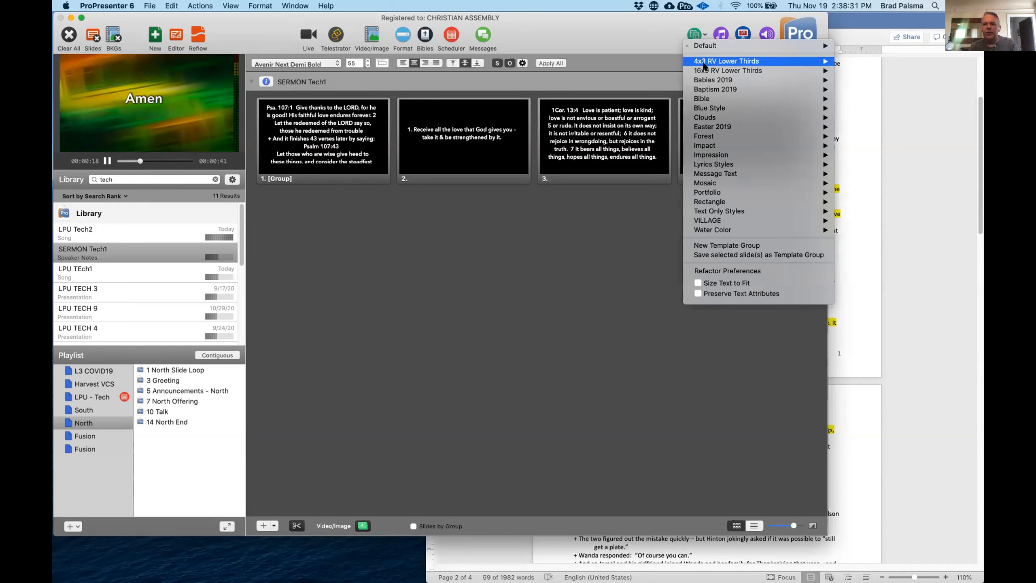
pyautogui.moveTo(707, 100)
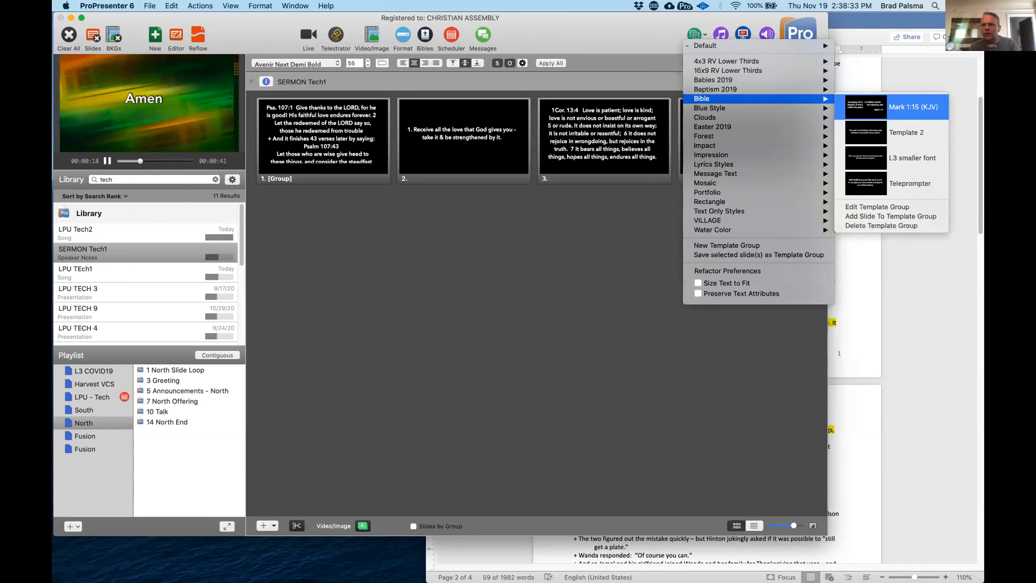
pyautogui.click(863, 103)
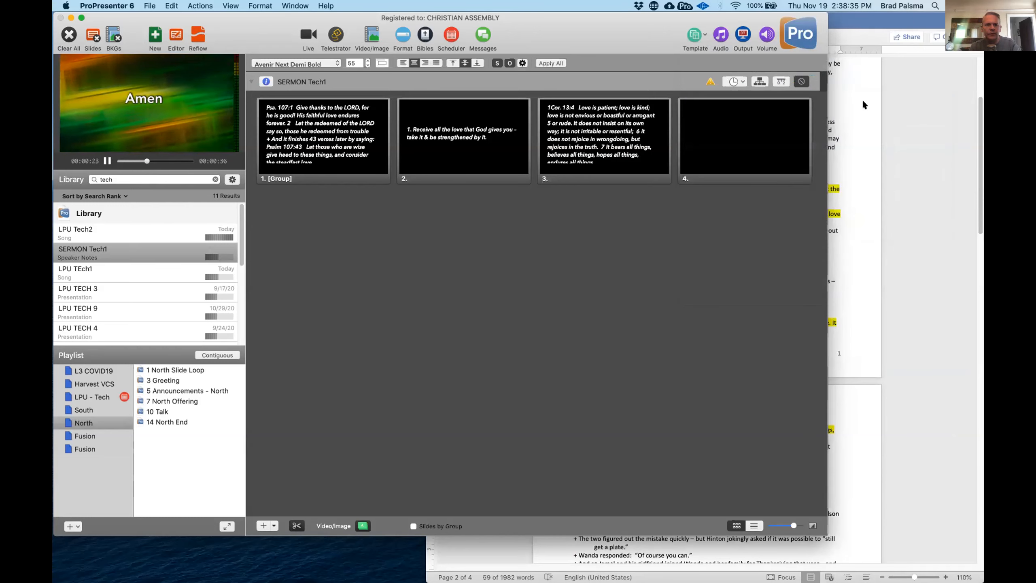
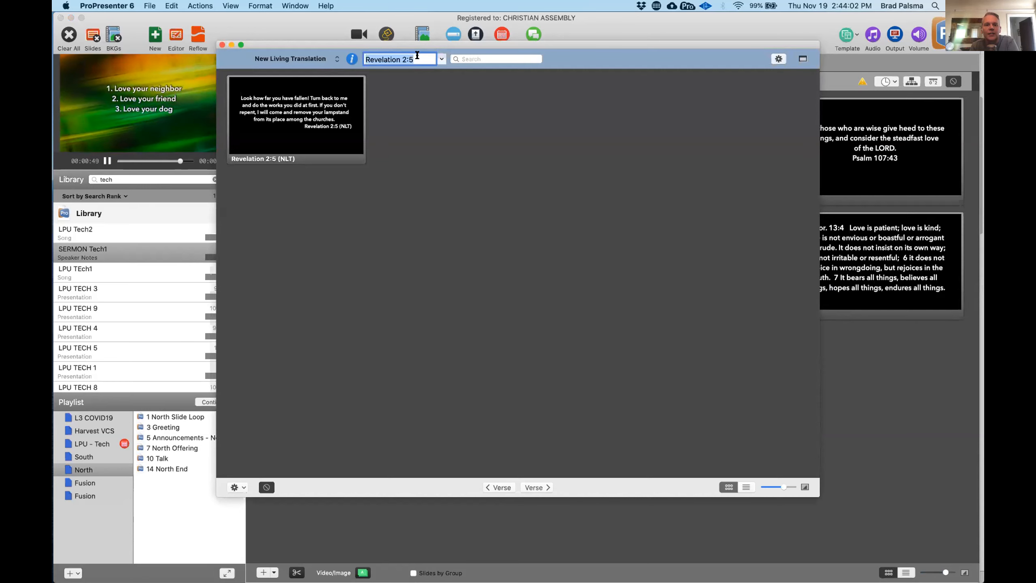
# - Look up Psalm 107:1-2 in the New Living Translation in the Bible window
pyautogui.moveTo(387, 43); pyautogui.dragTo(467, 279)
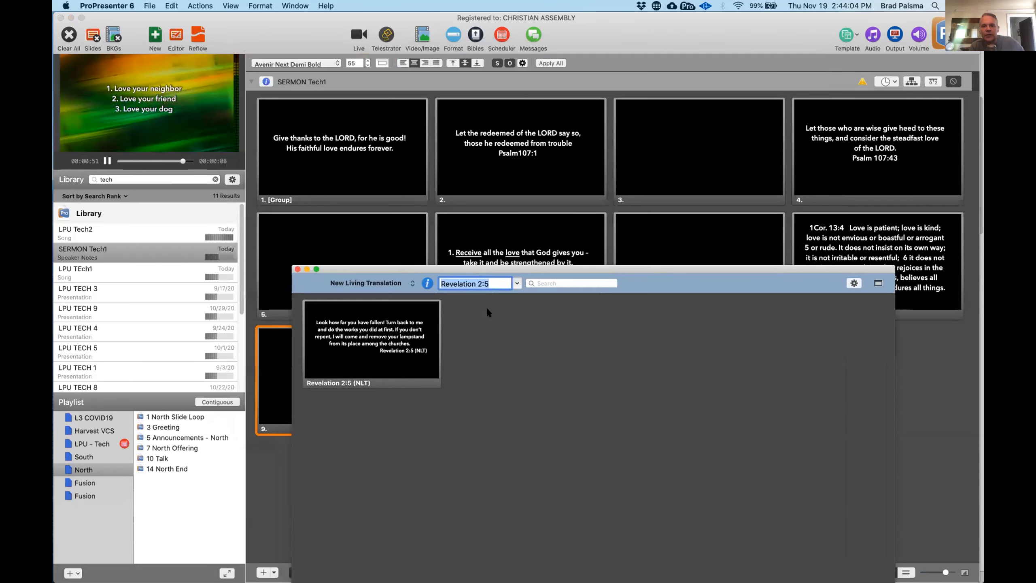
pyautogui.click(504, 279)
pyautogui.press('BackSpace')
pyautogui.press('BackSpace')
pyautogui.press('BackSpace')
pyautogui.press('BackSpace')
pyautogui.press('BackSpace')
pyautogui.press('BackSpace')
pyautogui.press('BackSpace')
pyautogui.press('BackSpace')
pyautogui.press('BackSpace')
pyautogui.press('BackSpace')
pyautogui.press('BackSpace')
pyautogui.press('BackSpace')
pyautogui.press('BackSpace')
pyautogui.press('BackSpace')
pyautogui.write('psa')
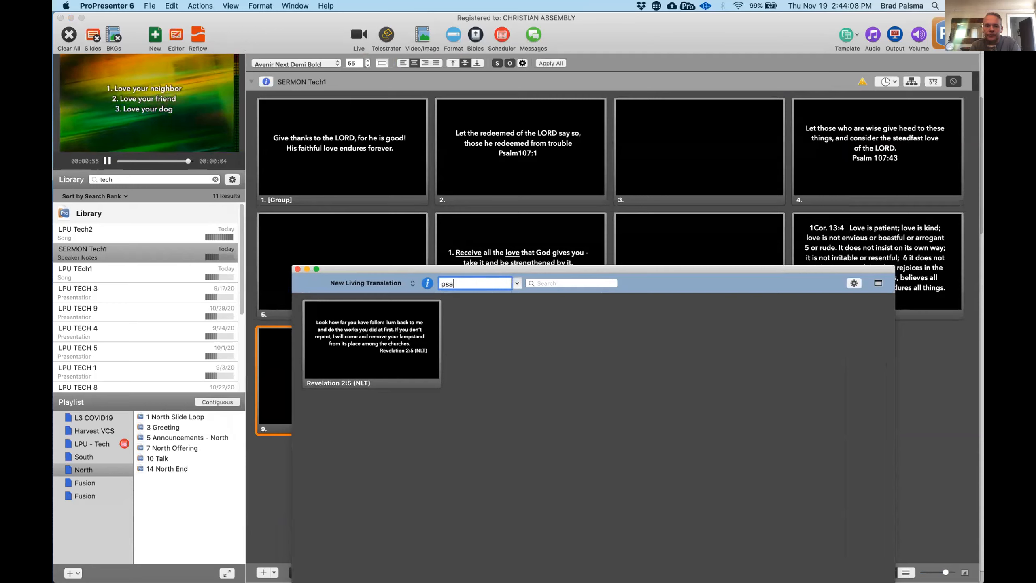
pyautogui.write('lm 107')
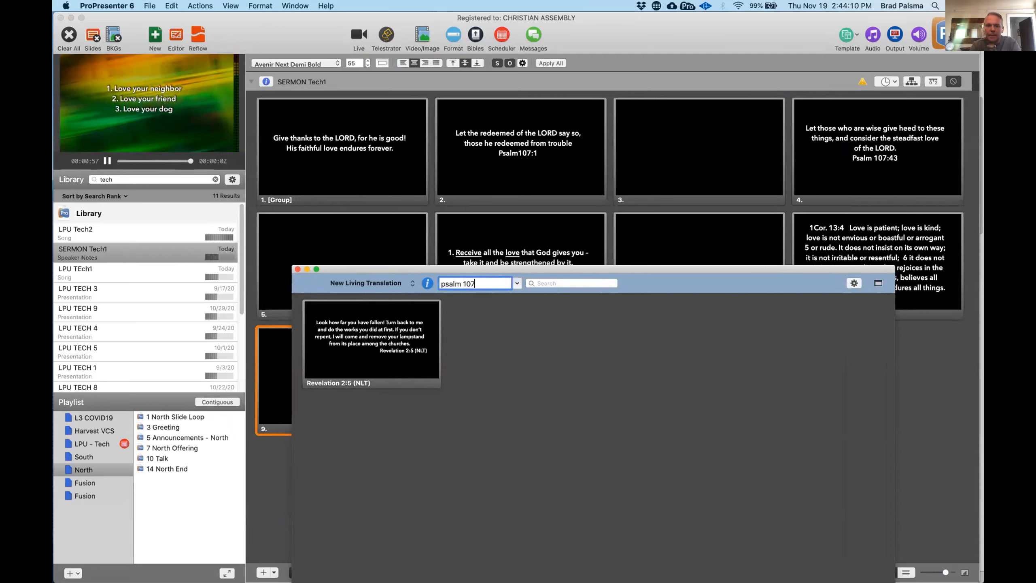
pyautogui.write(':1')
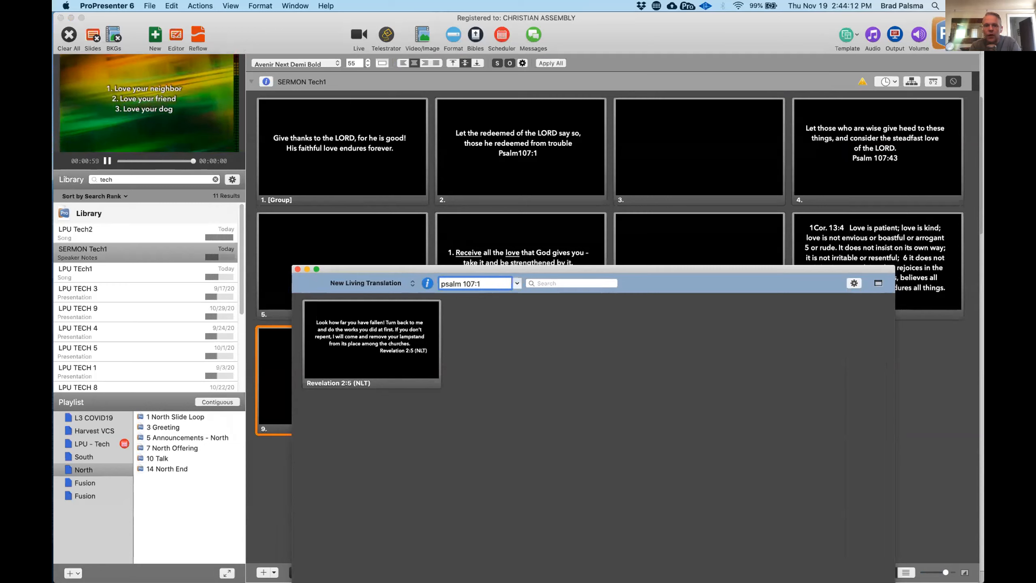
pyautogui.write('-2')
pyautogui.press('Return')
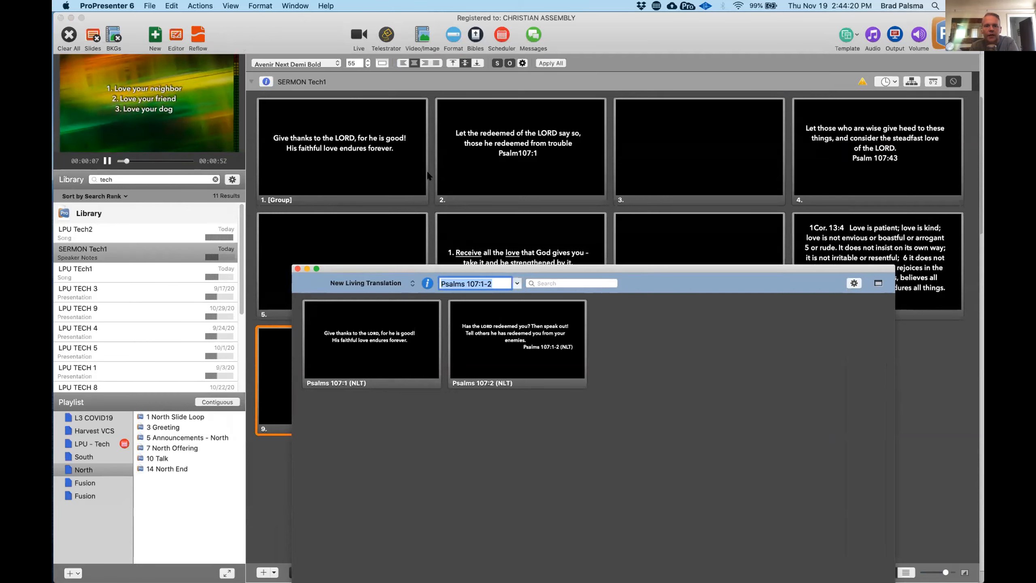
# - Review the options for saving or copying the Psalms 107:1-2 slides into a document or playlist, and close the Bible window
pyautogui.moveTo(397, 271); pyautogui.dragTo(507, 31)
pyautogui.click(424, 469)
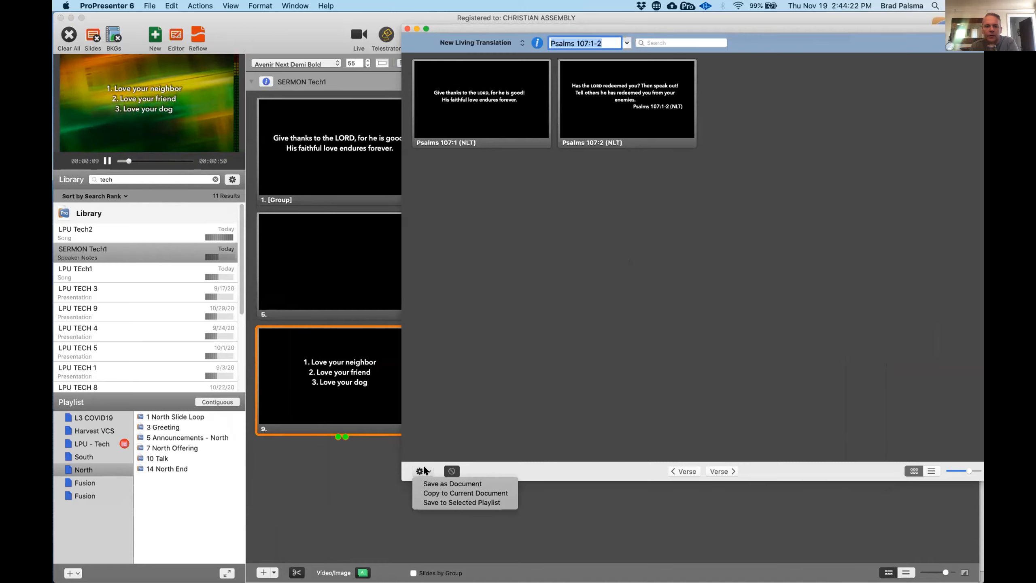
pyautogui.click(429, 493)
pyautogui.moveTo(462, 27); pyautogui.dragTo(387, 45)
pyautogui.click(332, 46)
# - In the Reflow Editor, extend slide 2's scripture reference to read "Psalm107:1-2 (NLT)"
pyautogui.click(199, 37)
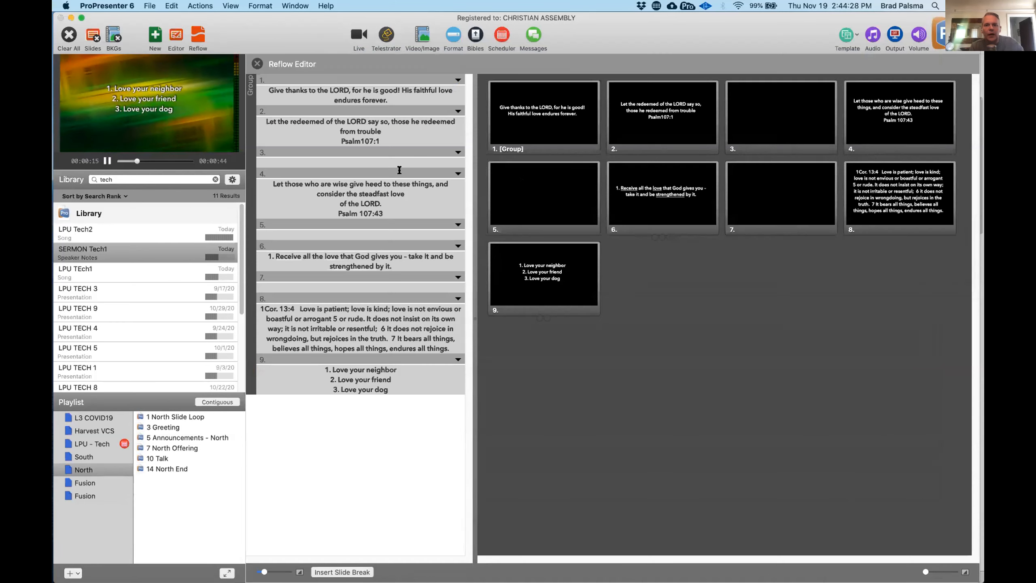
pyautogui.click(379, 141)
pyautogui.write('-2')
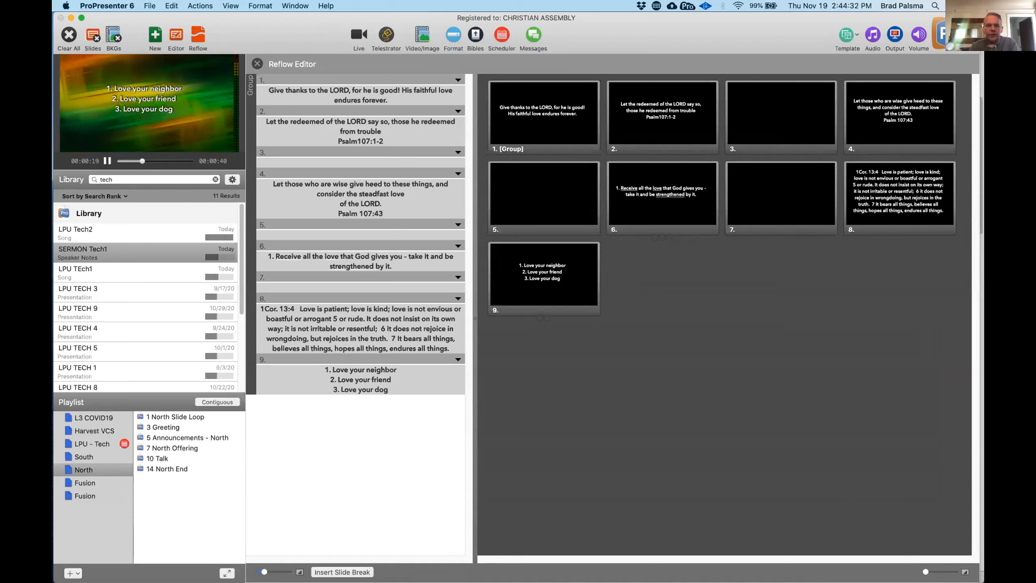
pyautogui.write(' (N')
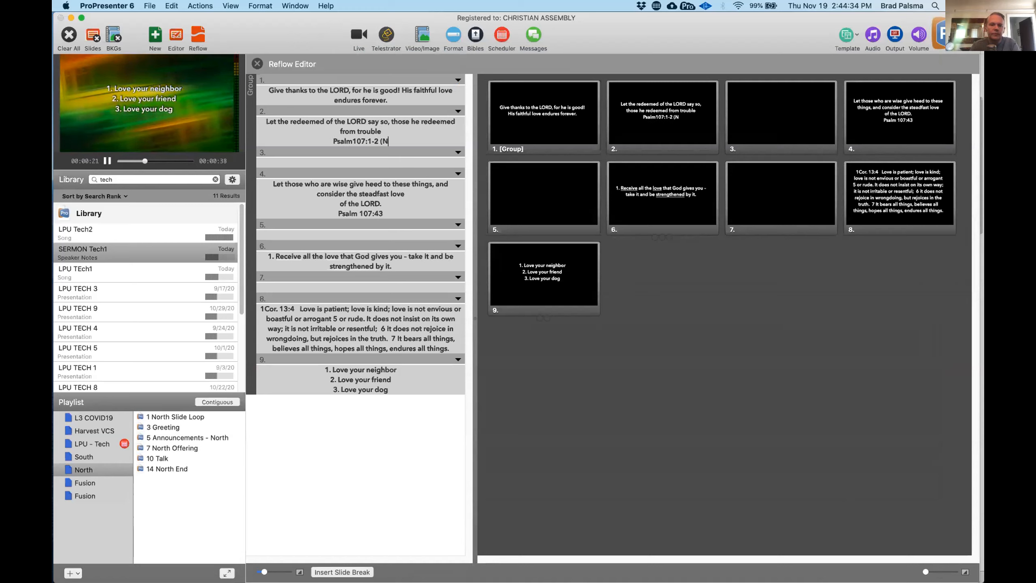
pyautogui.write('LT)')
# - Add the translation label "(NLT)" after the Psalm 107:43 reference on slide 4
pyautogui.click(382, 211)
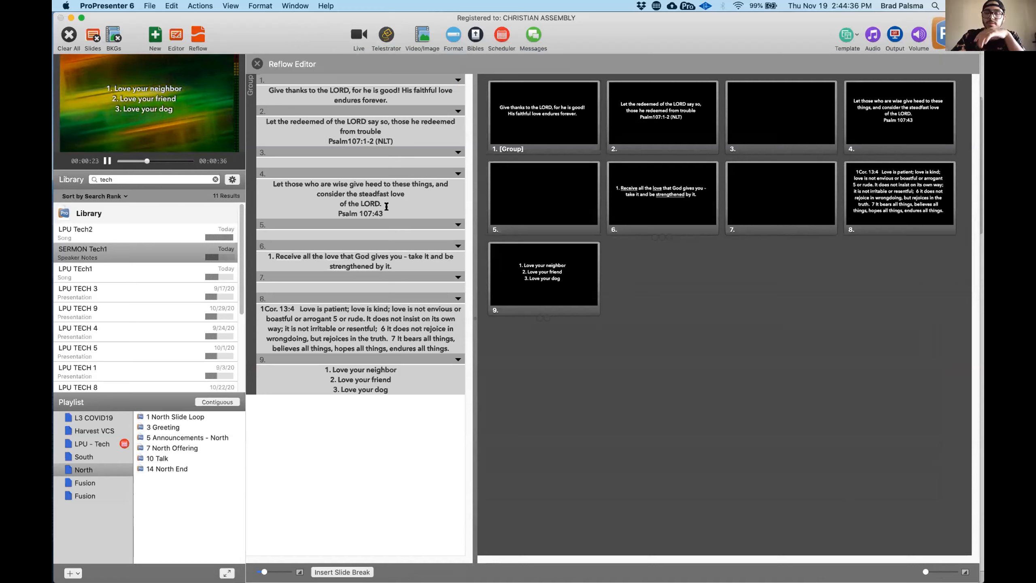
pyautogui.write('(NLT')
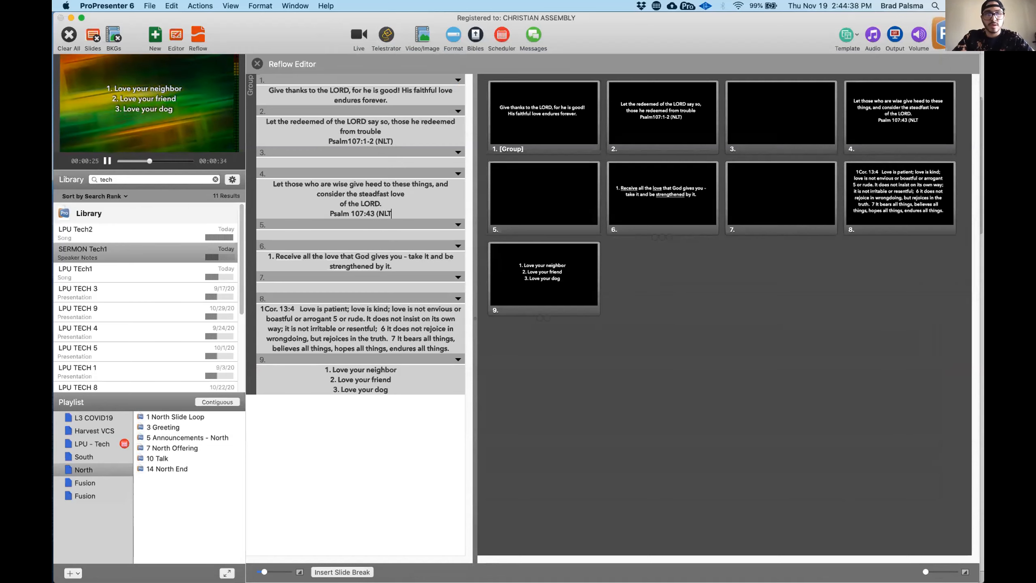
pyautogui.write(')')
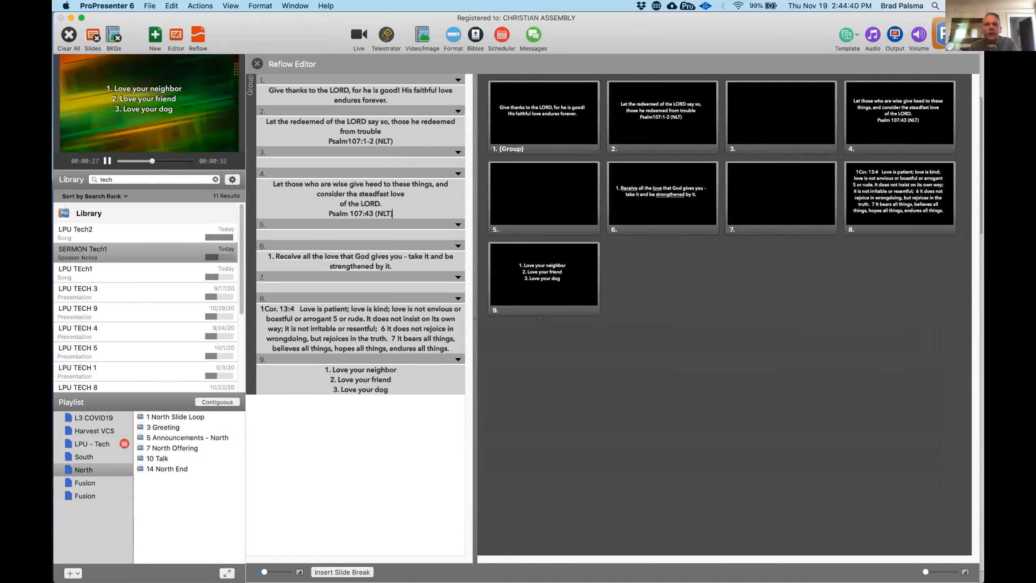
# - Switch to the Thanksgiving Word notes and copy the highlighted point 2 heading, "God's love makes thanksgiving possible in all seasons, not just good ones."
pyautogui.hotkey('ctrl', 'Up')
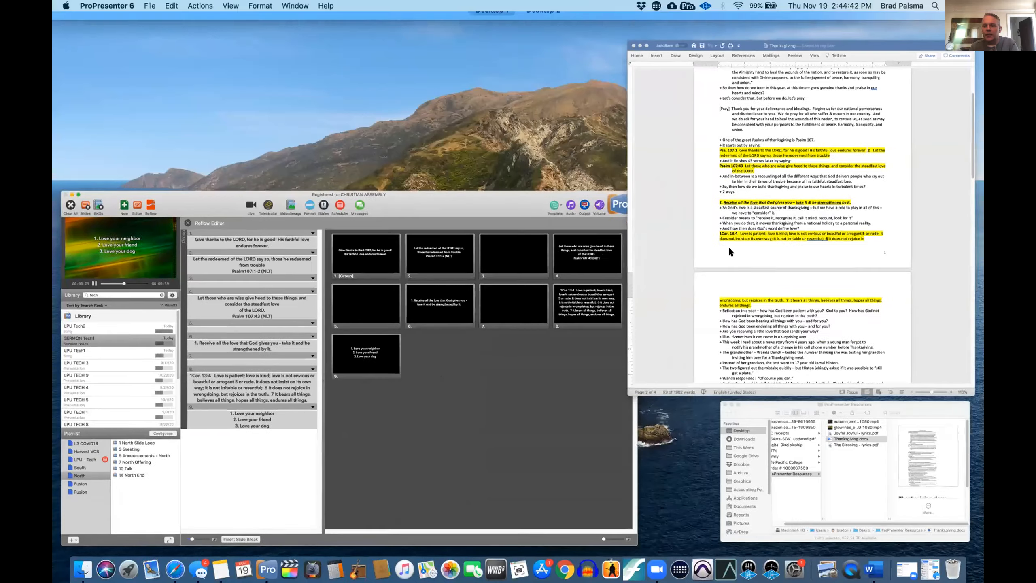
pyautogui.click(728, 246)
pyautogui.scroll(-5, 685, 397)
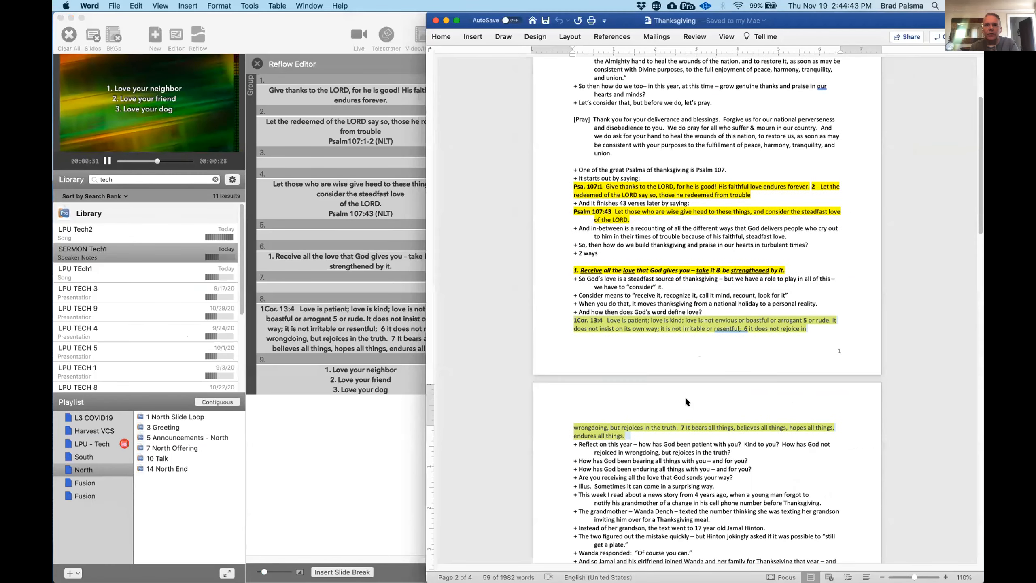
pyautogui.scroll(-8, 685, 397)
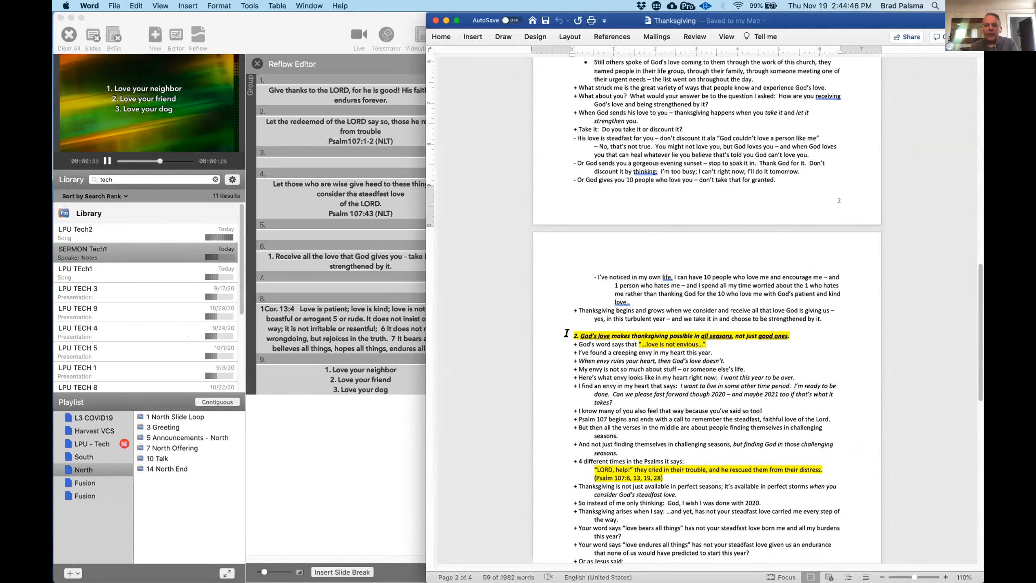
pyautogui.moveTo(568, 331); pyautogui.dragTo(803, 332)
pyautogui.press('super+c')
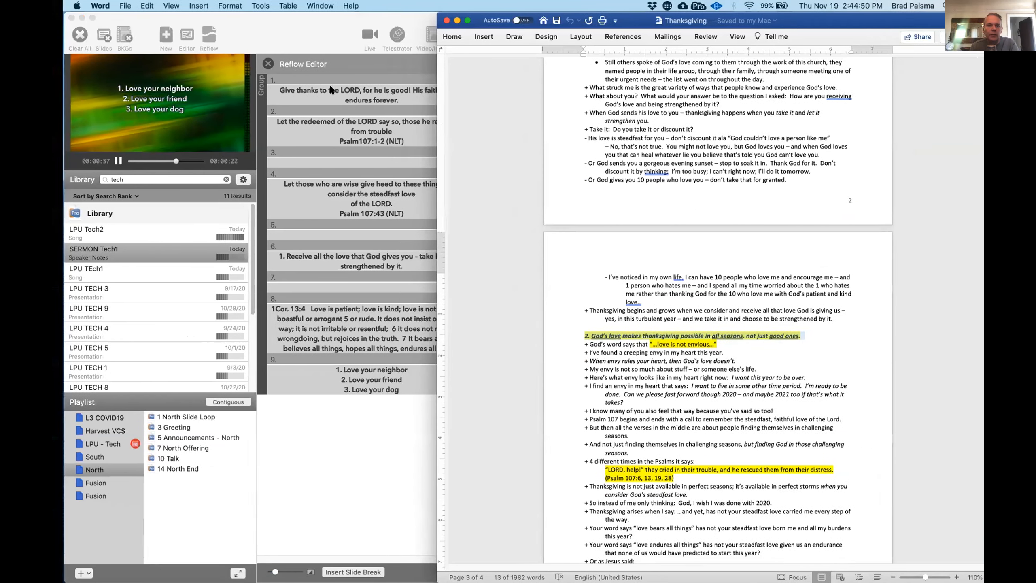
# - Back in ProPresenter, add slide 10 after the "Love your neighbor" list and paste the copied point 2 heading into it
pyautogui.click(331, 90)
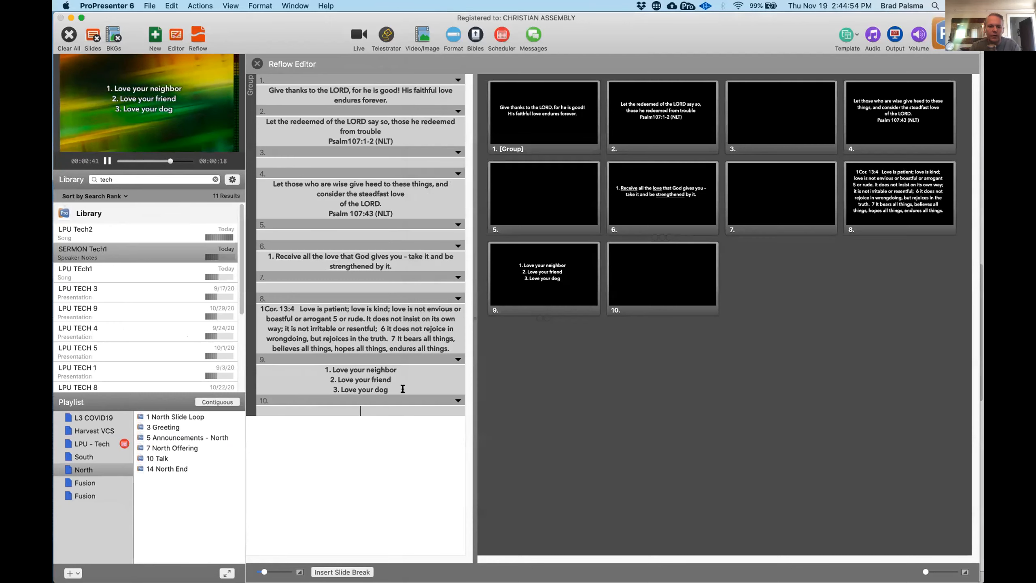
pyautogui.press('super+v')
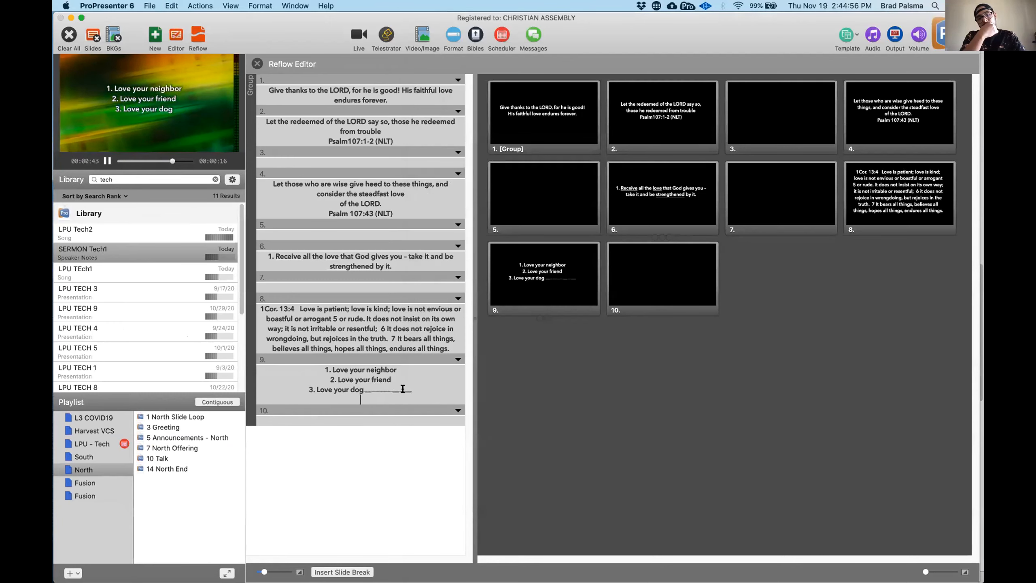
pyautogui.press('super+z')
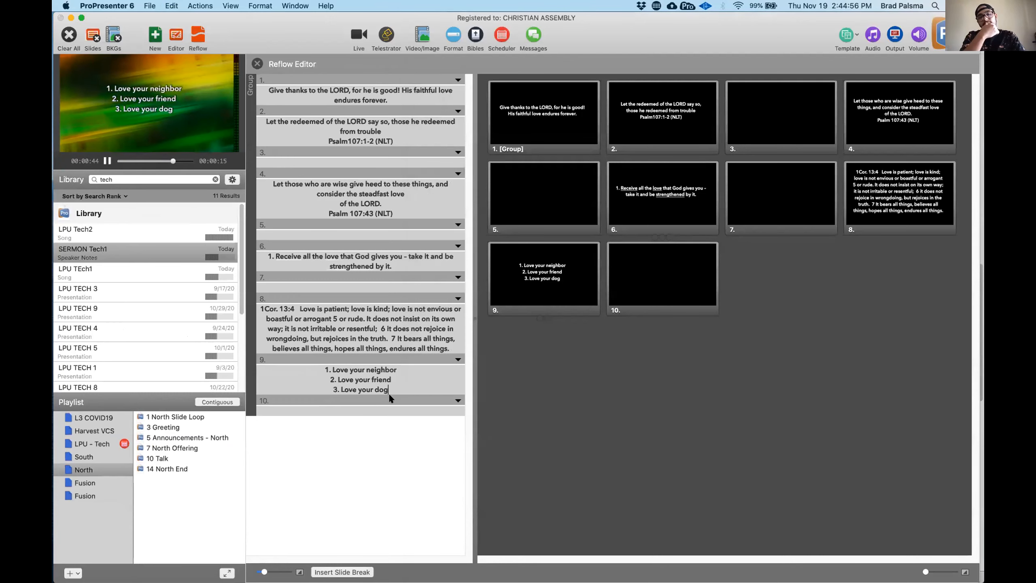
pyautogui.click(359, 408)
pyautogui.press('super+v')
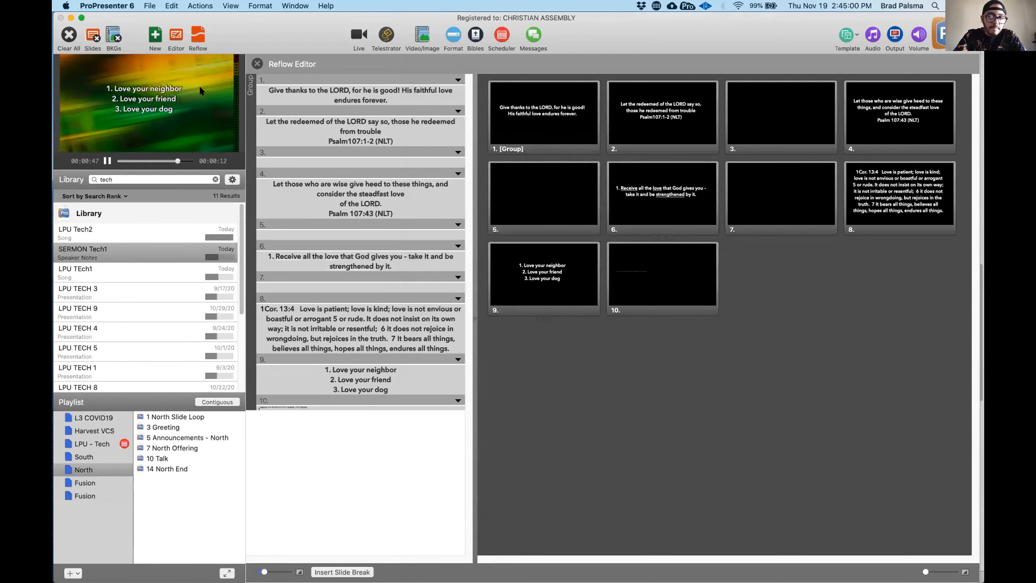
# - Open slide 10 in the Editor and reset all of its point 2 text to the Default text style
pyautogui.click(175, 40)
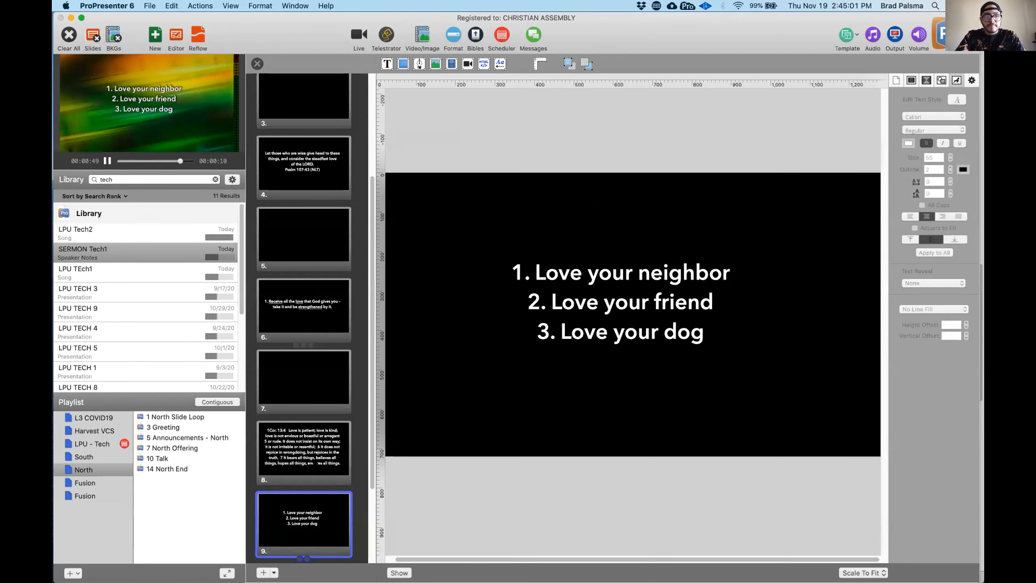
pyautogui.scroll(-5, 314, 462)
pyautogui.click(315, 469)
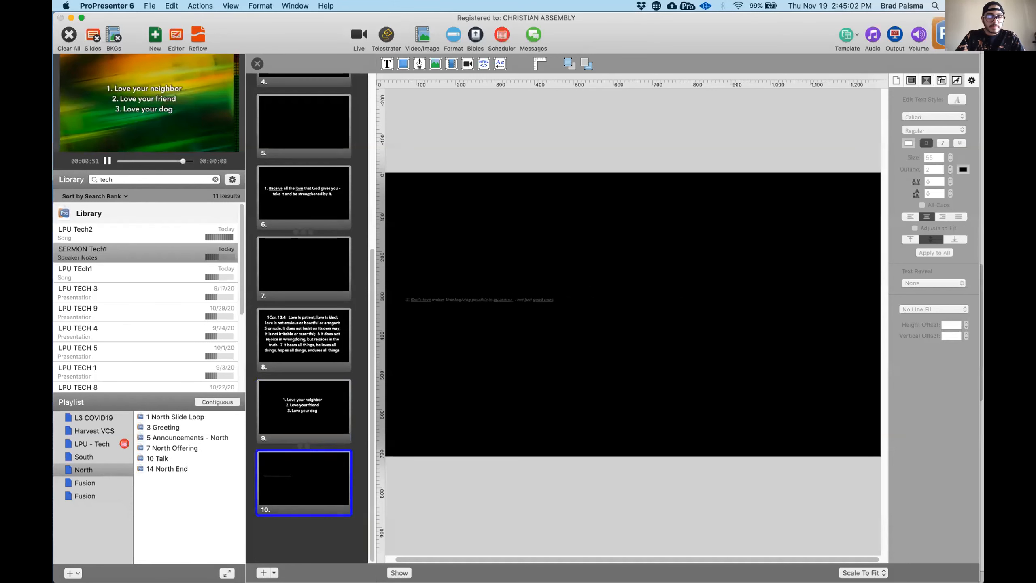
pyautogui.doubleClick(507, 299)
pyautogui.press('super+a')
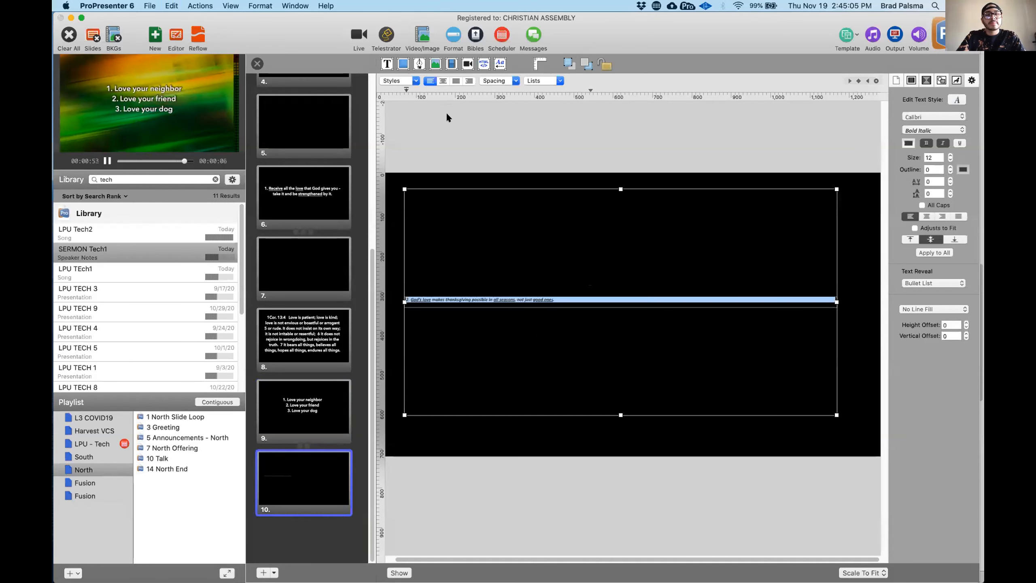
pyautogui.click(408, 79)
pyautogui.click(406, 92)
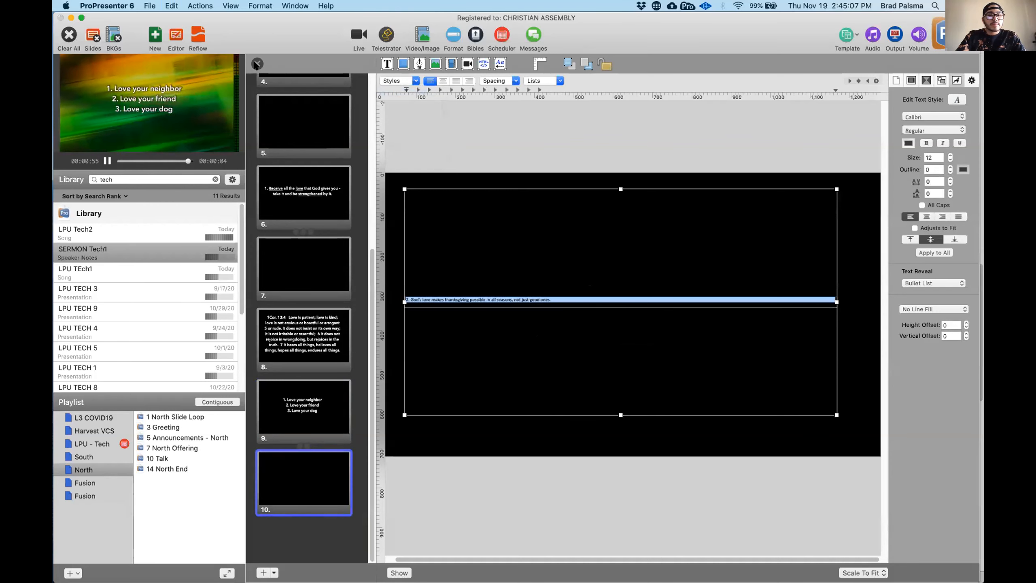
# - Leave the slide editor and give slide 10 the same template formatting as the other sermon slides
pyautogui.click(256, 64)
pyautogui.click(175, 37)
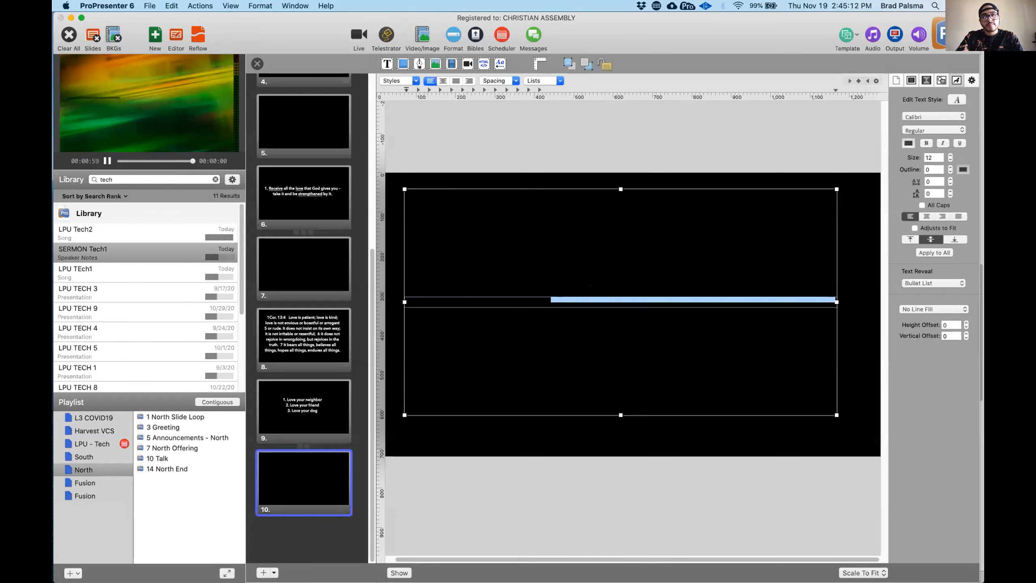
pyautogui.click(257, 63)
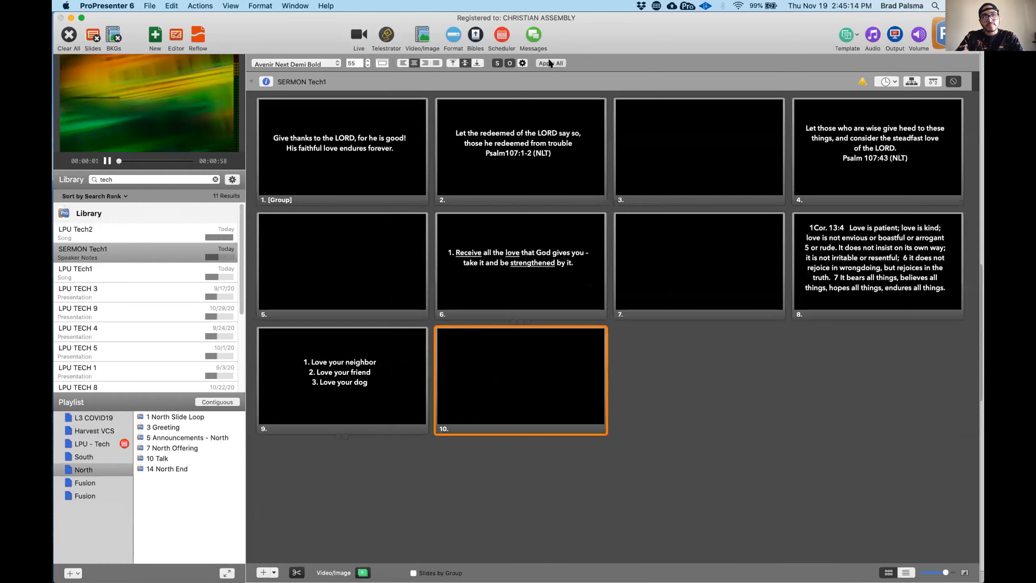
# - Underline the words "love", "thanksgiving" and "possible" in slide 10's point 2 text
pyautogui.click(173, 38)
pyautogui.click(518, 274)
pyautogui.click(516, 272)
pyautogui.doubleClick(516, 272)
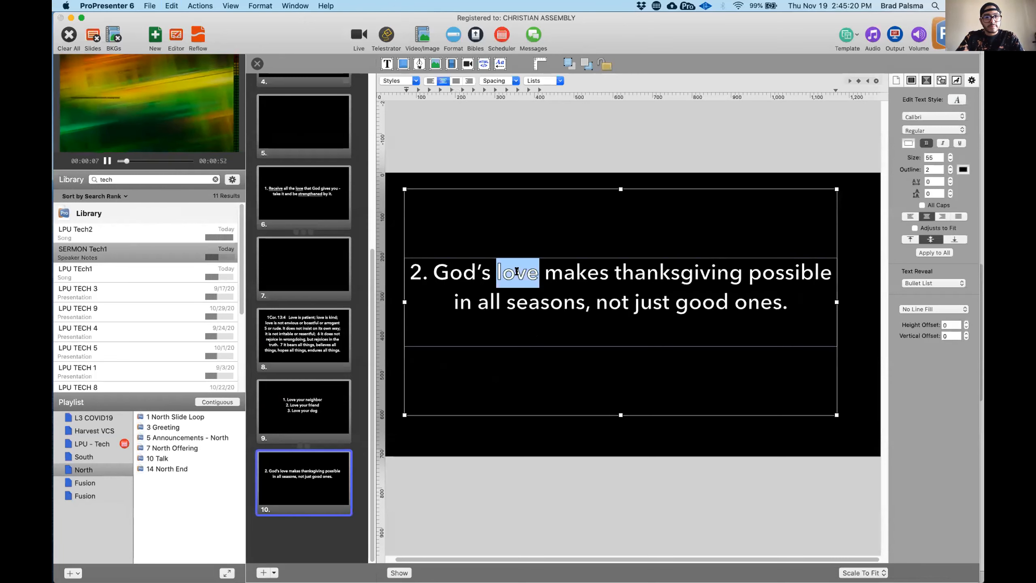
pyautogui.press('super+u')
pyautogui.doubleClick(669, 273)
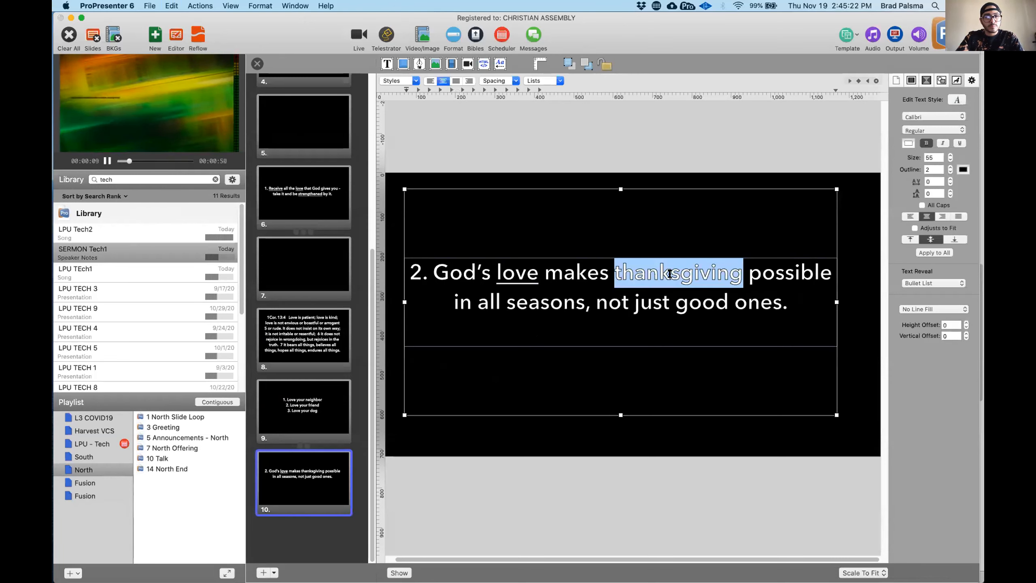
pyautogui.press('super+u')
pyautogui.doubleClick(802, 272)
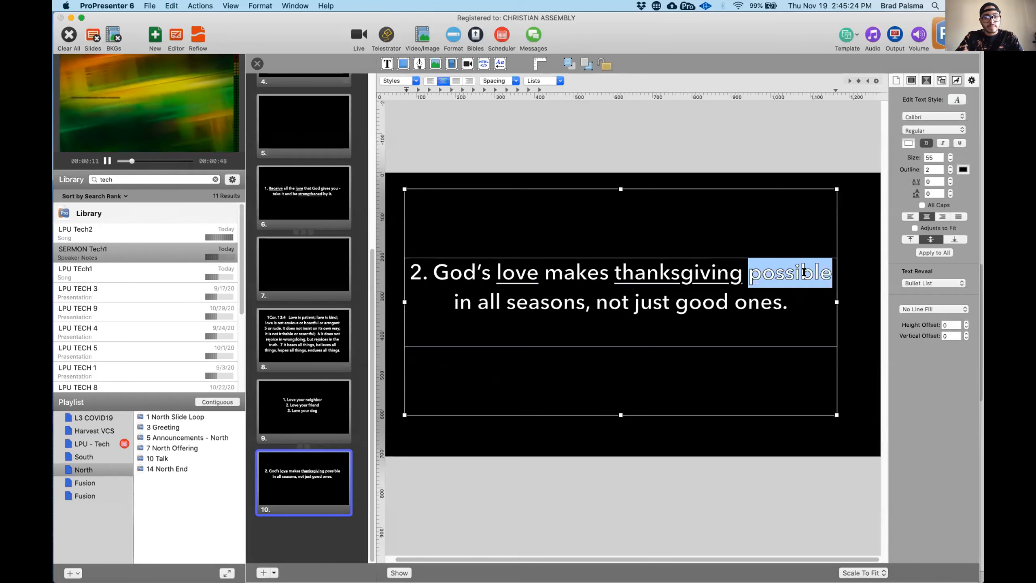
# - Set slide 10's Text Reveal to Fill in the Blank and close the slide editor
pyautogui.click(936, 278)
pyautogui.click(934, 287)
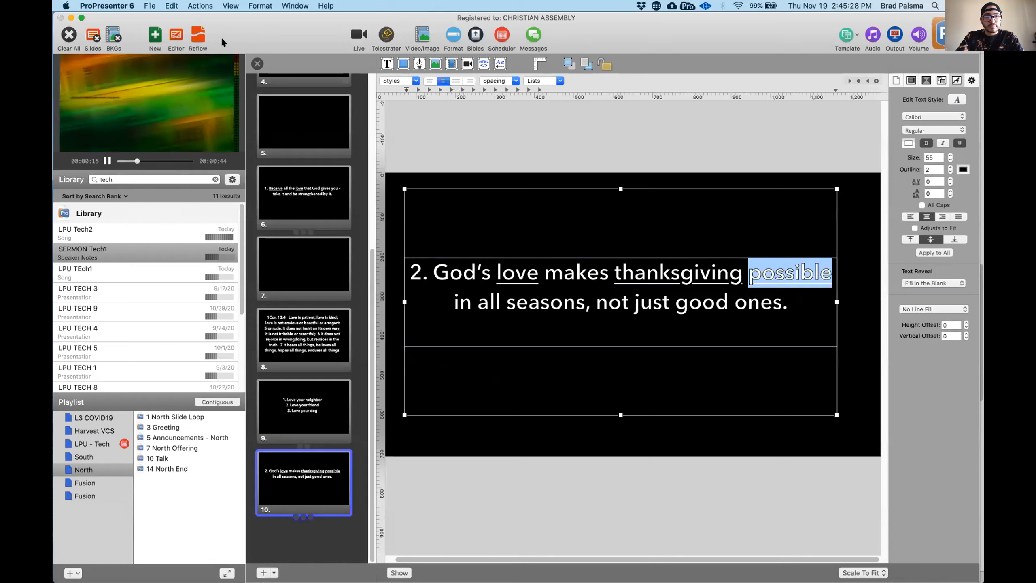
pyautogui.click(257, 64)
# - Step through the live text reveals of the slide 9 list and the slide 10 blanks to check them
pyautogui.press('Right')
pyautogui.press('Right')
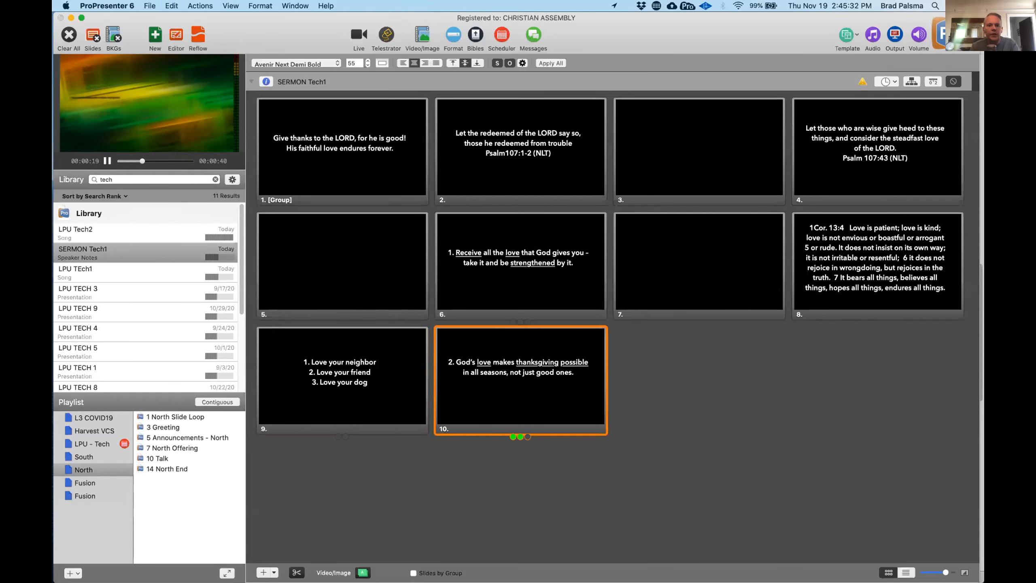
pyautogui.press('Left')
pyautogui.press('Right')
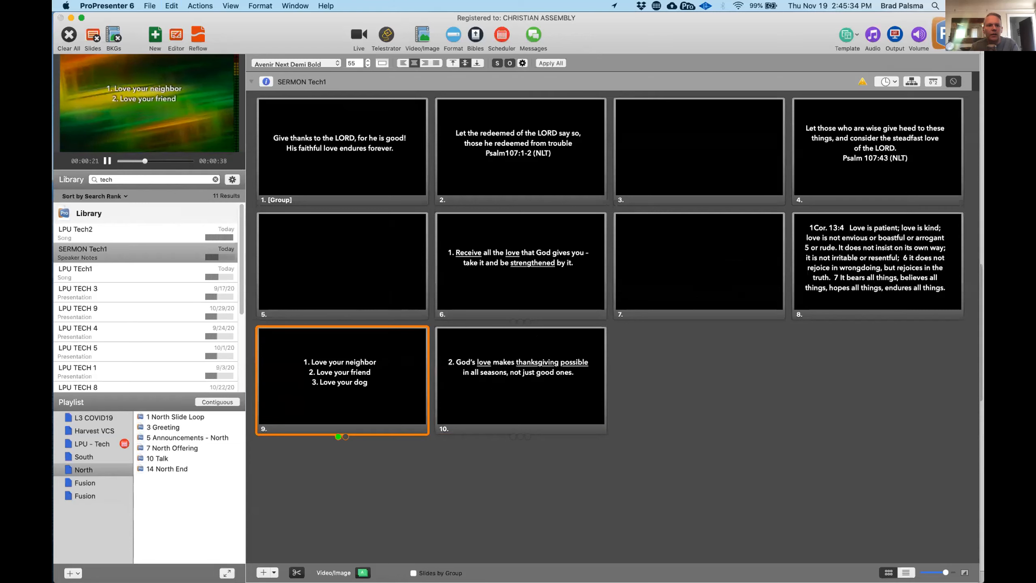
pyautogui.press('Right')
pyautogui.press('Right')
pyautogui.press('Right')
pyautogui.press('Right')
pyautogui.press('Right')
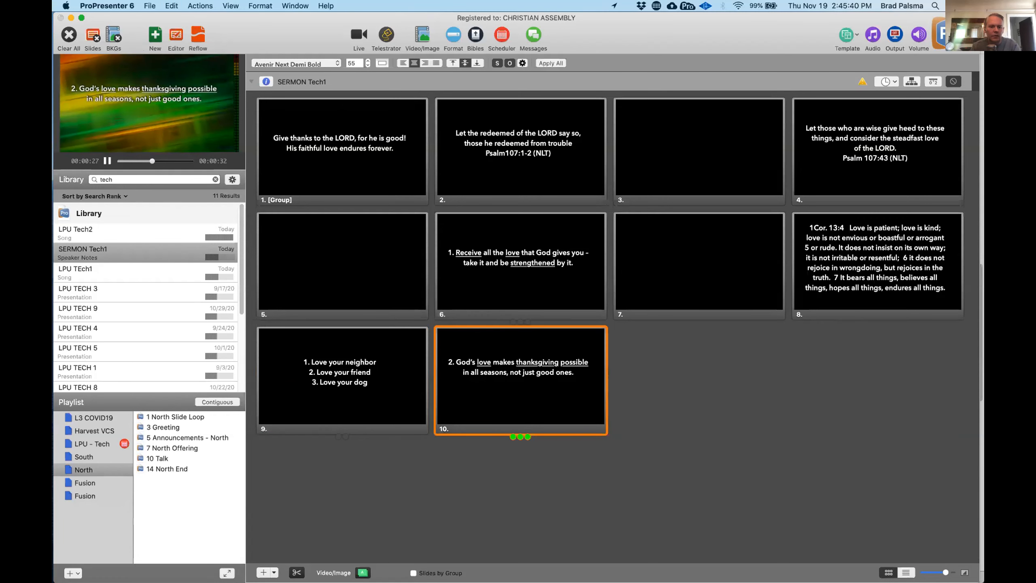
# - Add a blank slide between the slide 9 list and the point 2 slide, and advance the output to the point 2 slide
pyautogui.click(263, 573)
pyautogui.moveTo(643, 367); pyautogui.dragTo(456, 385)
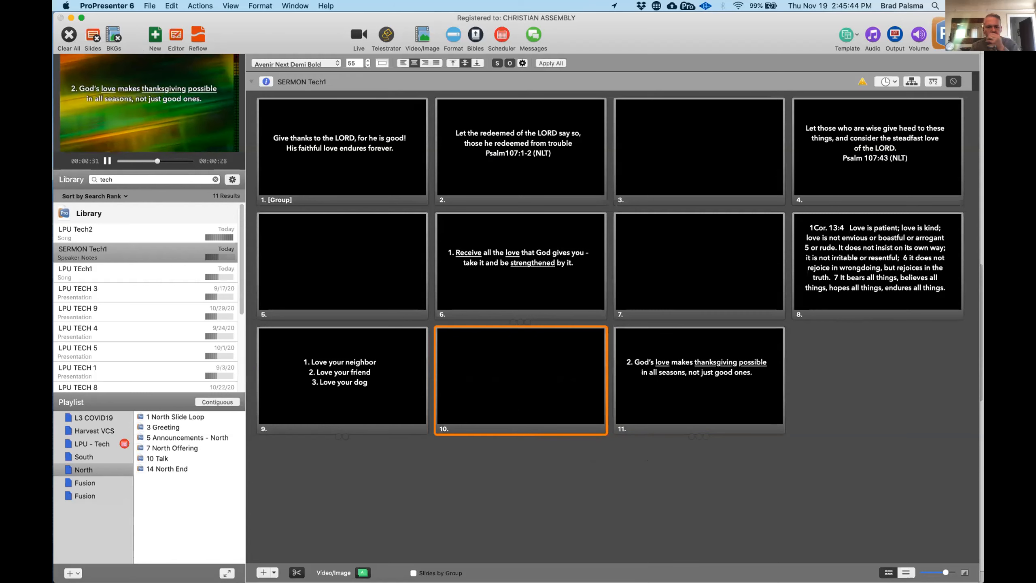
pyautogui.press('Right')
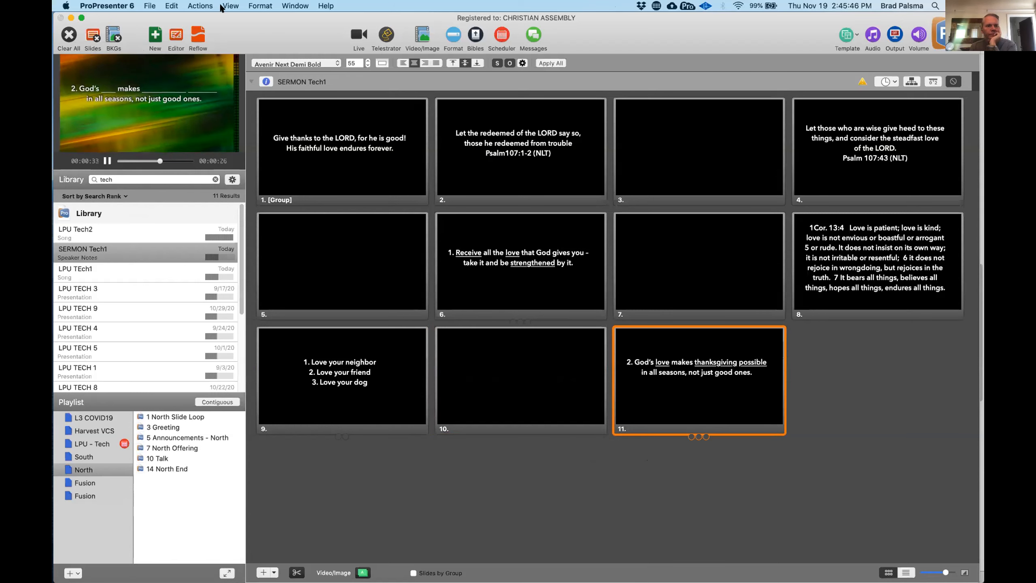
# - Remove "not just good ones" from slide 11 in the Reflow Editor so the text ends with "in all seasons.", and close the editor
pyautogui.click(197, 34)
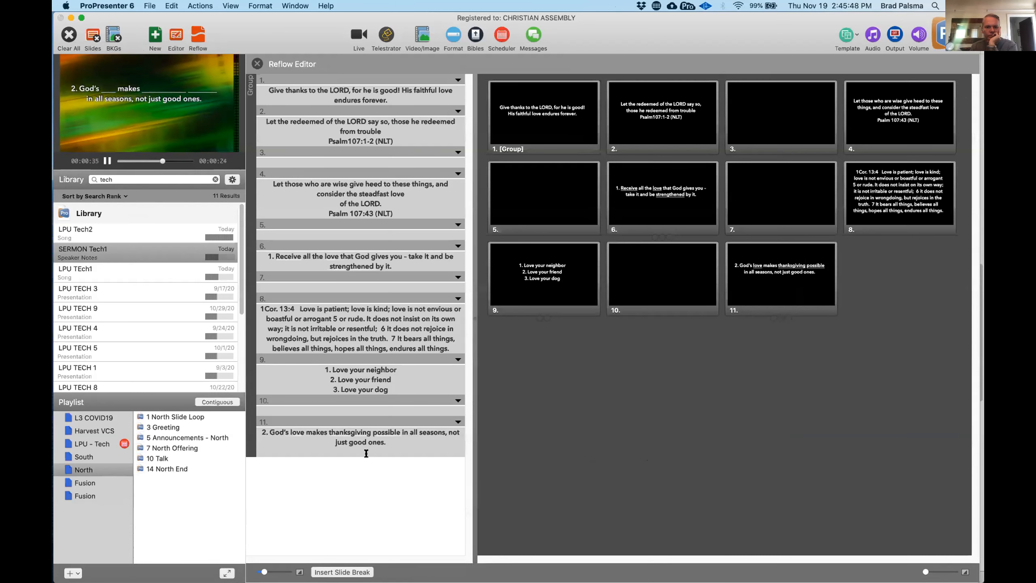
pyautogui.press('BackSpace')
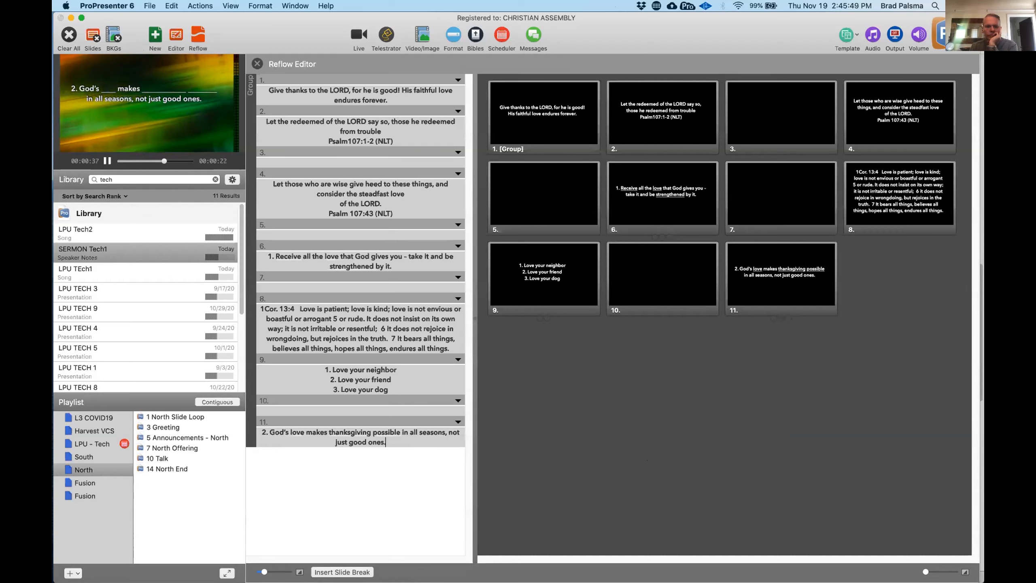
pyautogui.keyDown('shift'); pyautogui.click(448, 431); pyautogui.keyUp('shift')
pyautogui.press('BackSpace')
pyautogui.press('BackSpace')
pyautogui.press('BackSpace')
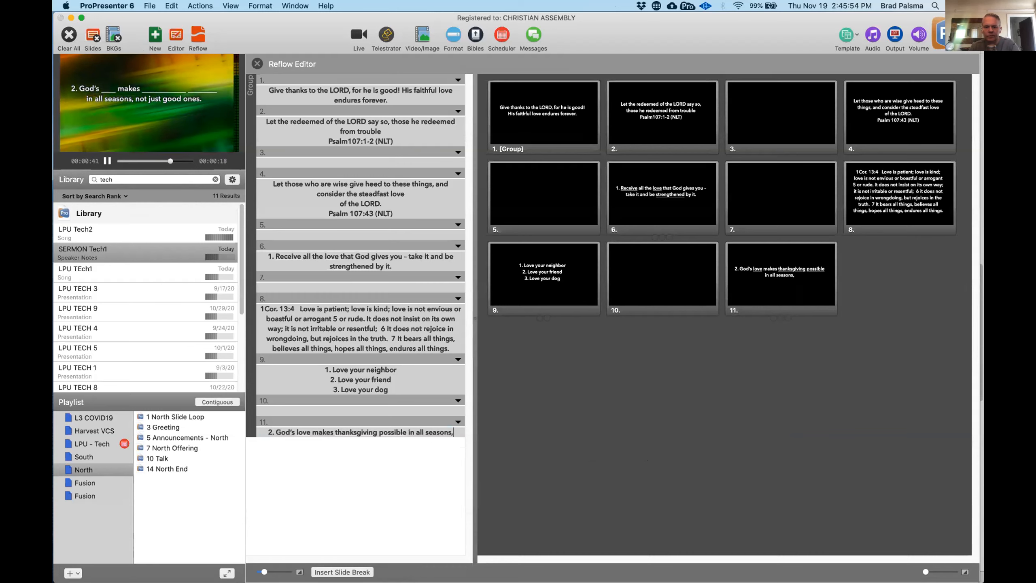
pyautogui.write('.')
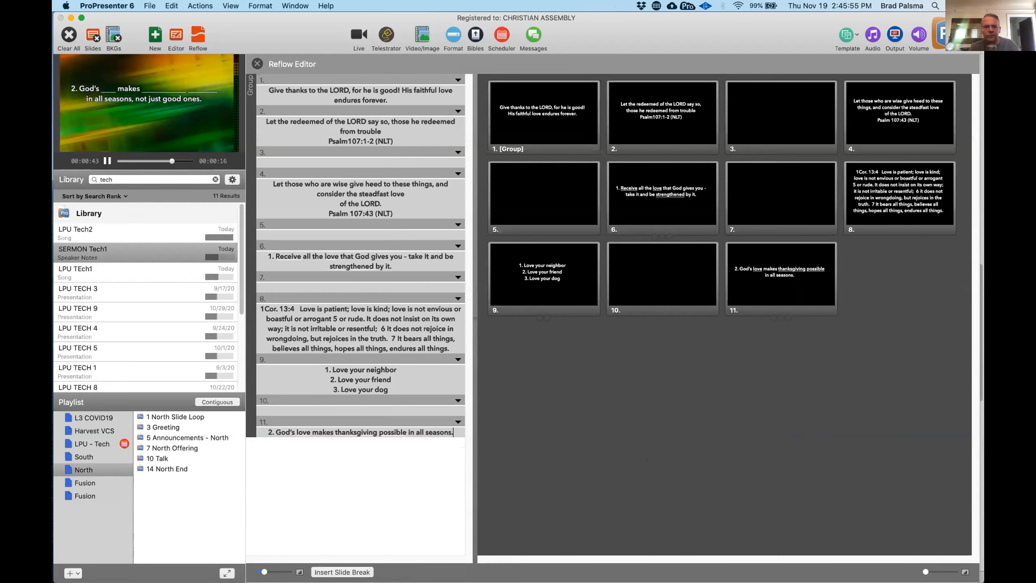
pyautogui.click(257, 63)
# - Step through slide 11's fill-in-the-blank reveals on the live output and add a blank slide at the end of the presentation
pyautogui.press('space')
pyautogui.press('space')
pyautogui.press('Left')
pyautogui.press('space')
pyautogui.press('space')
pyautogui.press('space')
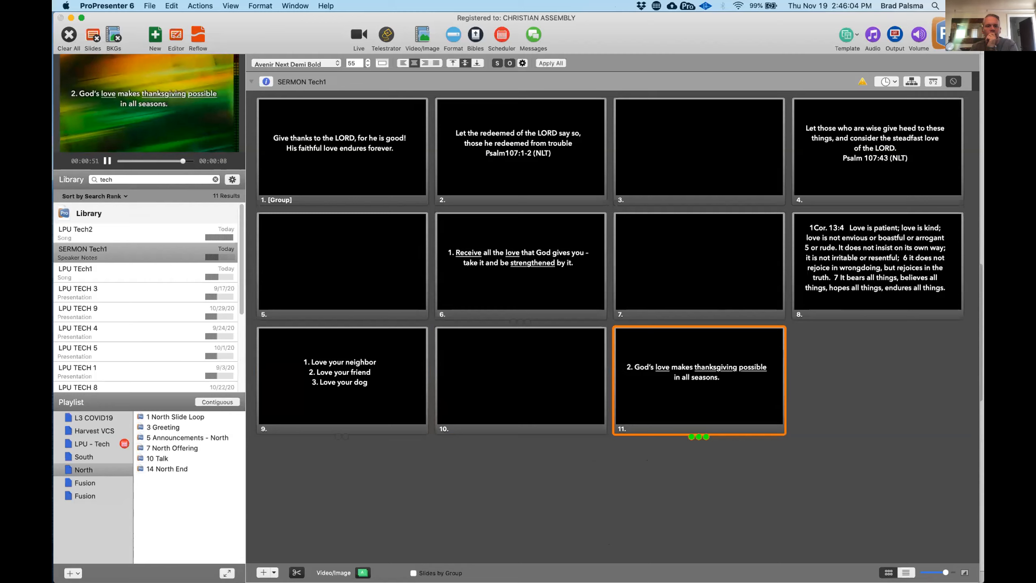
pyautogui.click(263, 572)
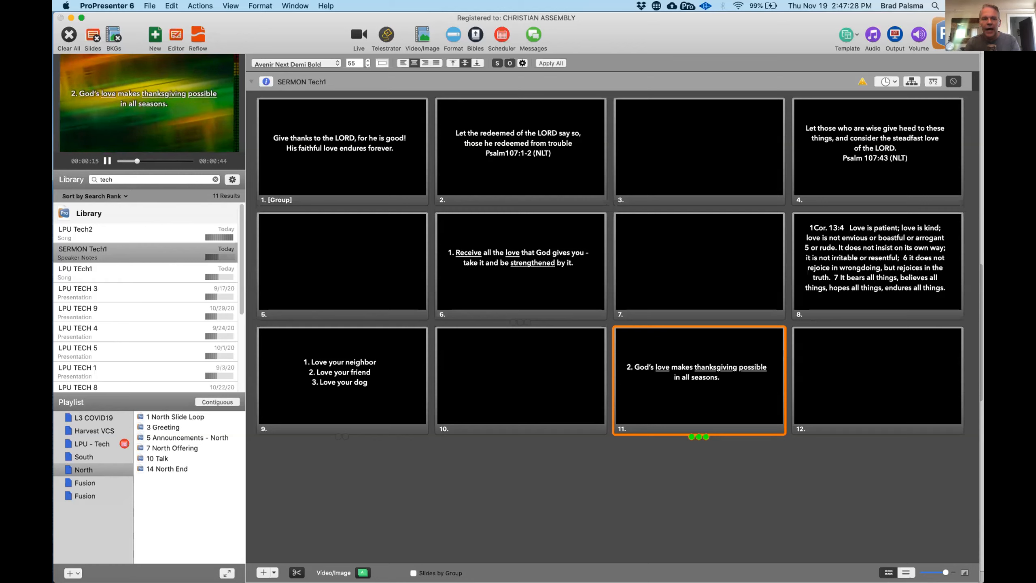
# - Show slide 11 live again, open it in the slide editor and underline the word "seasons"
pyautogui.click(699, 379)
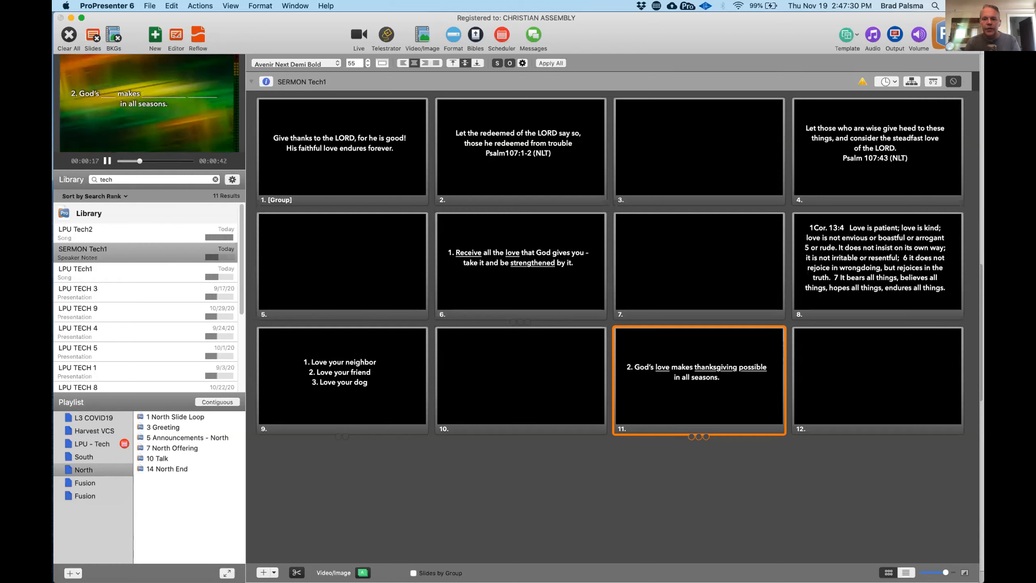
pyautogui.click(178, 48)
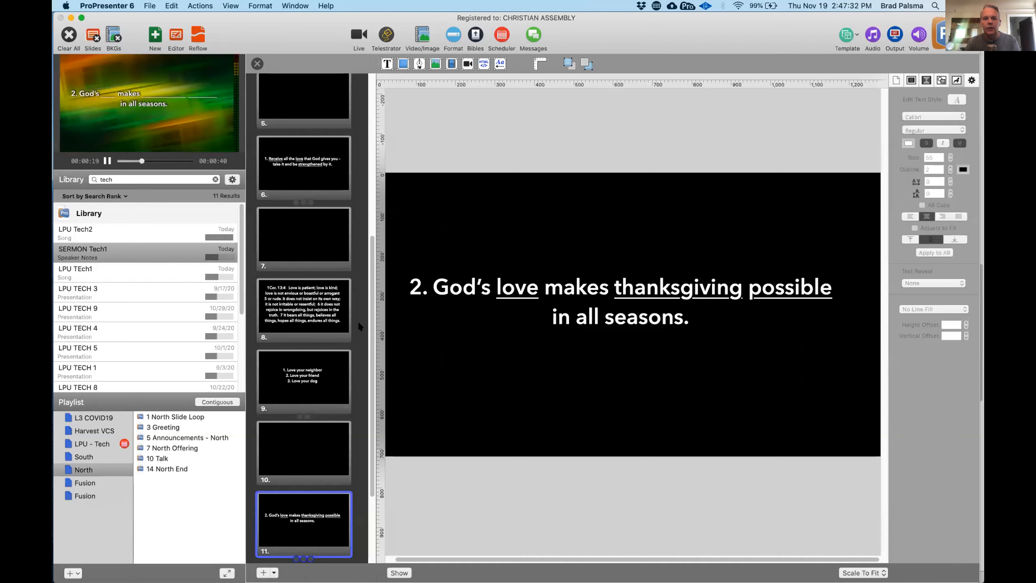
pyautogui.click(517, 288)
pyautogui.doubleClick(519, 287)
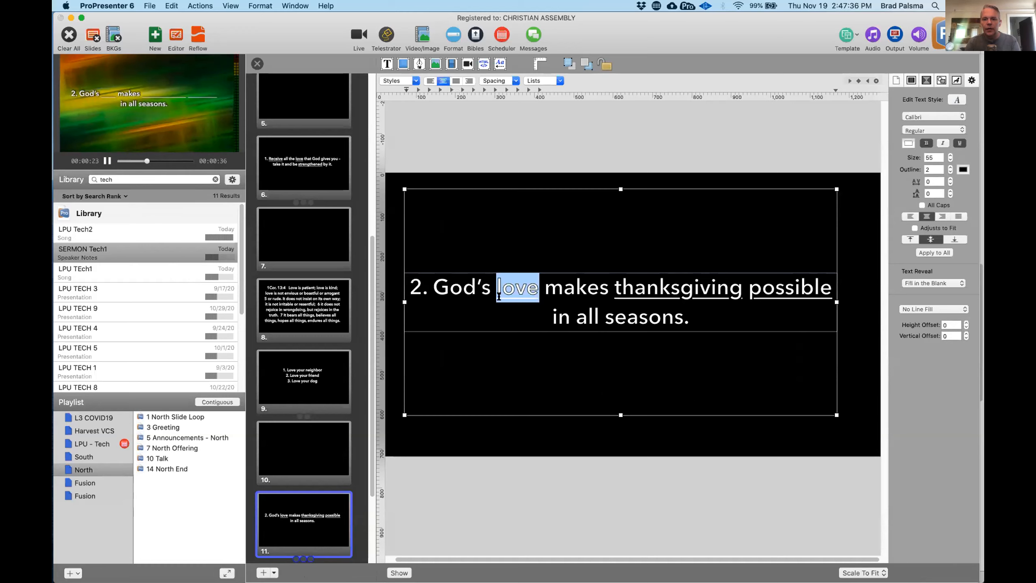
pyautogui.doubleClick(632, 321)
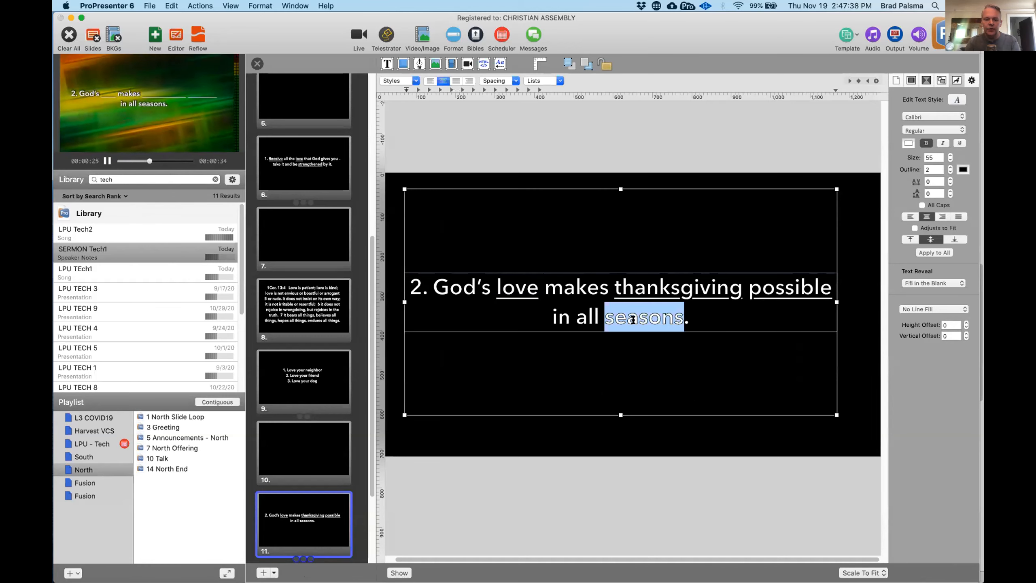
pyautogui.press('super+u')
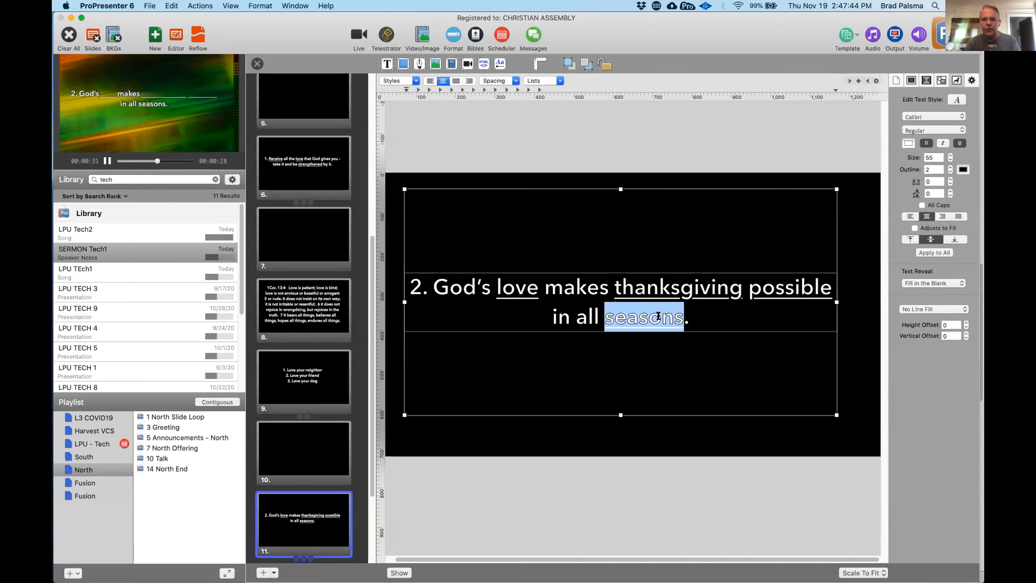
pyautogui.click(626, 316)
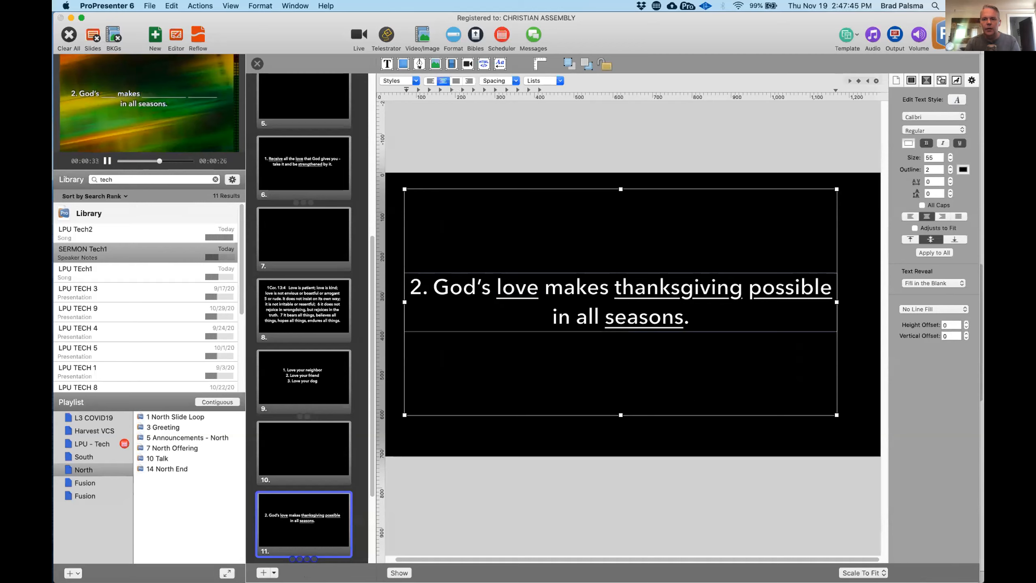
# - Select Fill in the Blank as slide 11's Text Reveal and close the slide editor
pyautogui.click(923, 282)
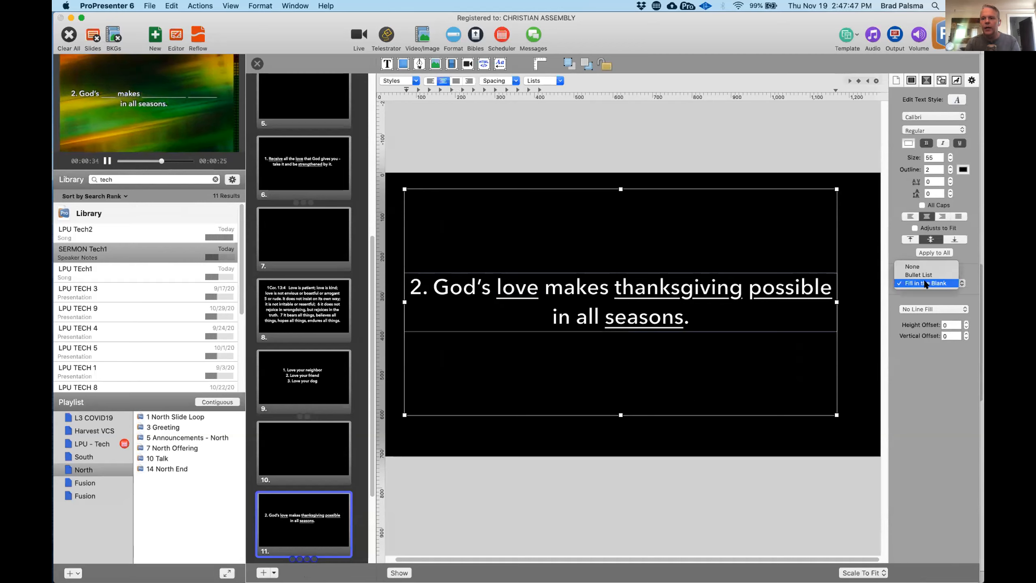
pyautogui.click(924, 283)
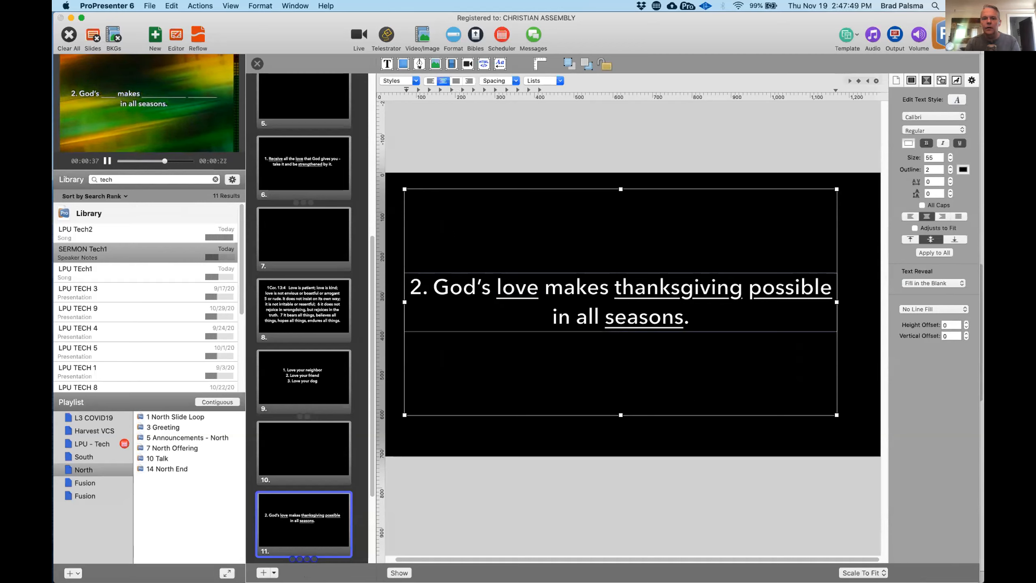
pyautogui.click(256, 64)
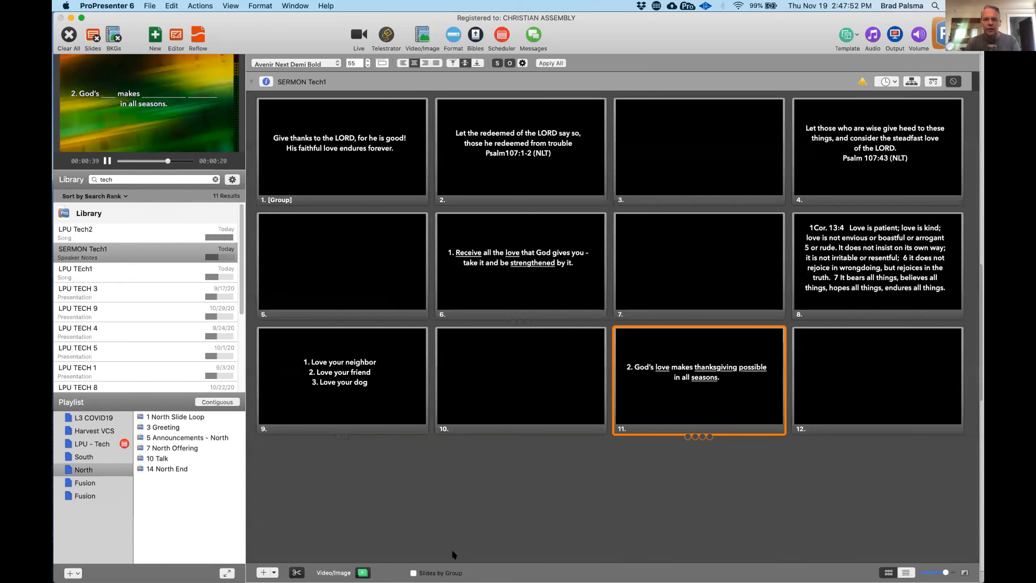